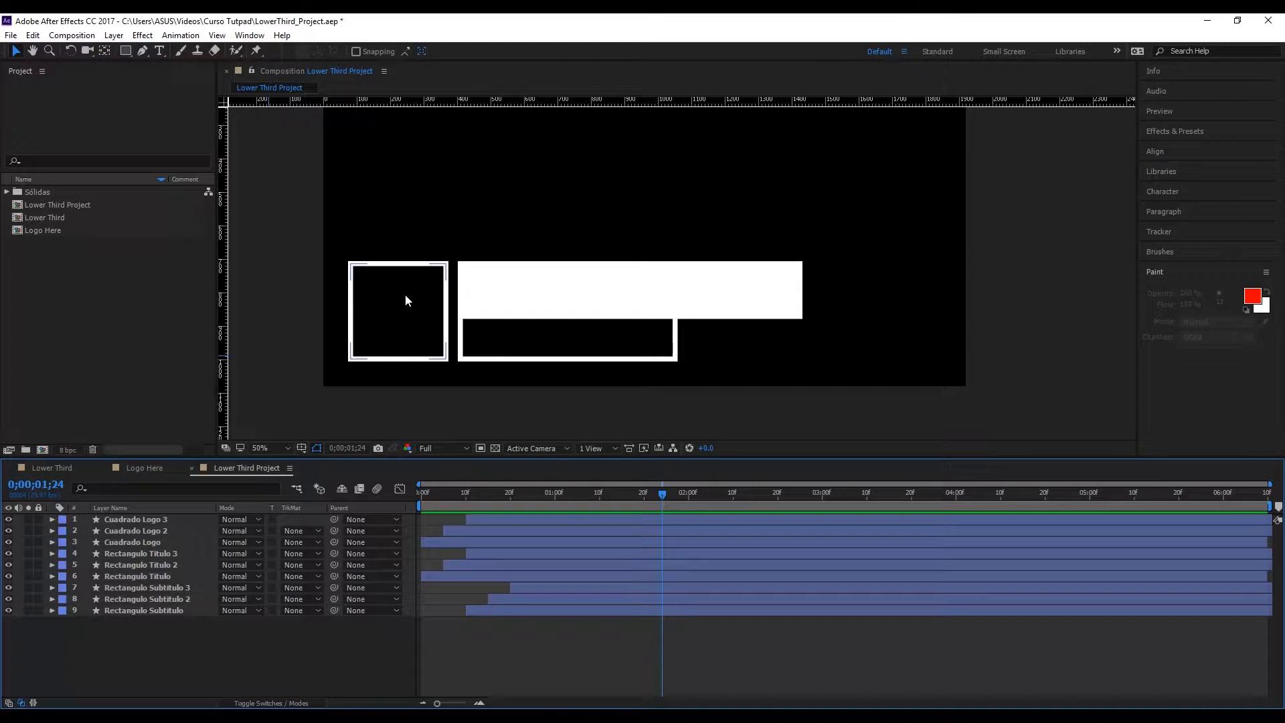
Step: Examine the finished Lower Third composition and its nested Logo Here composition, and return to the Lower Third Project composition
click(93, 342)
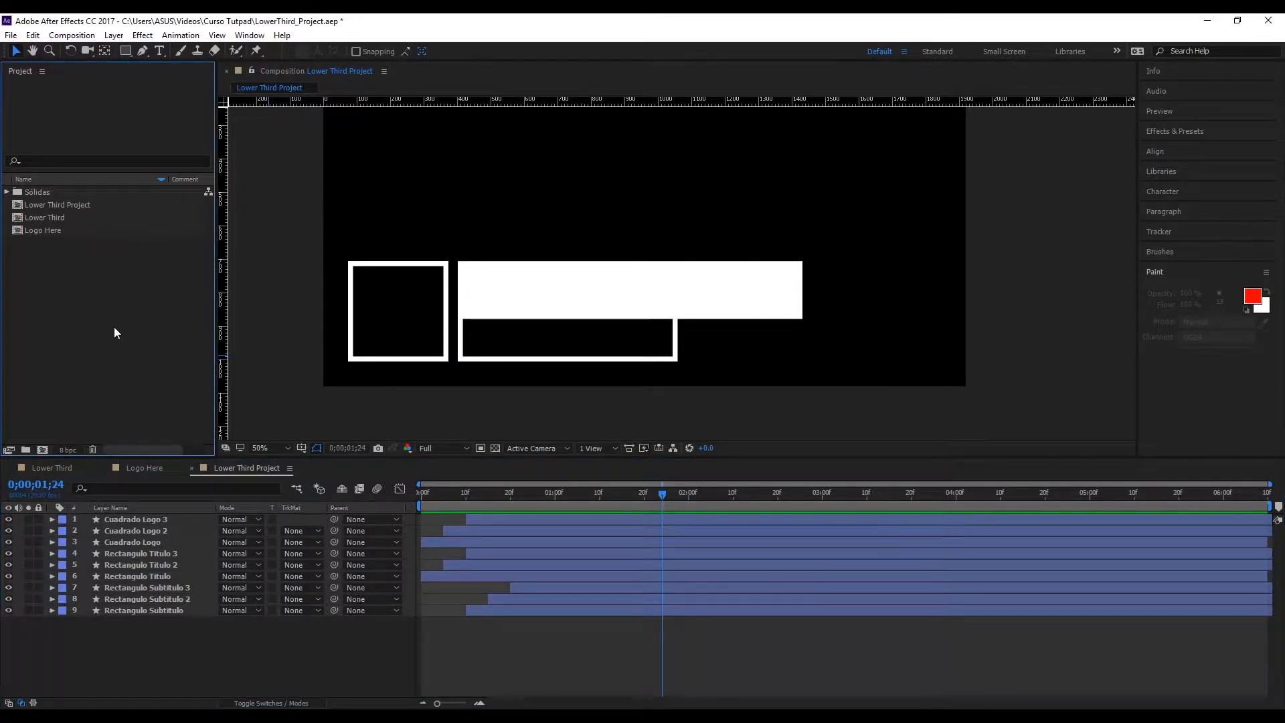
click(66, 468)
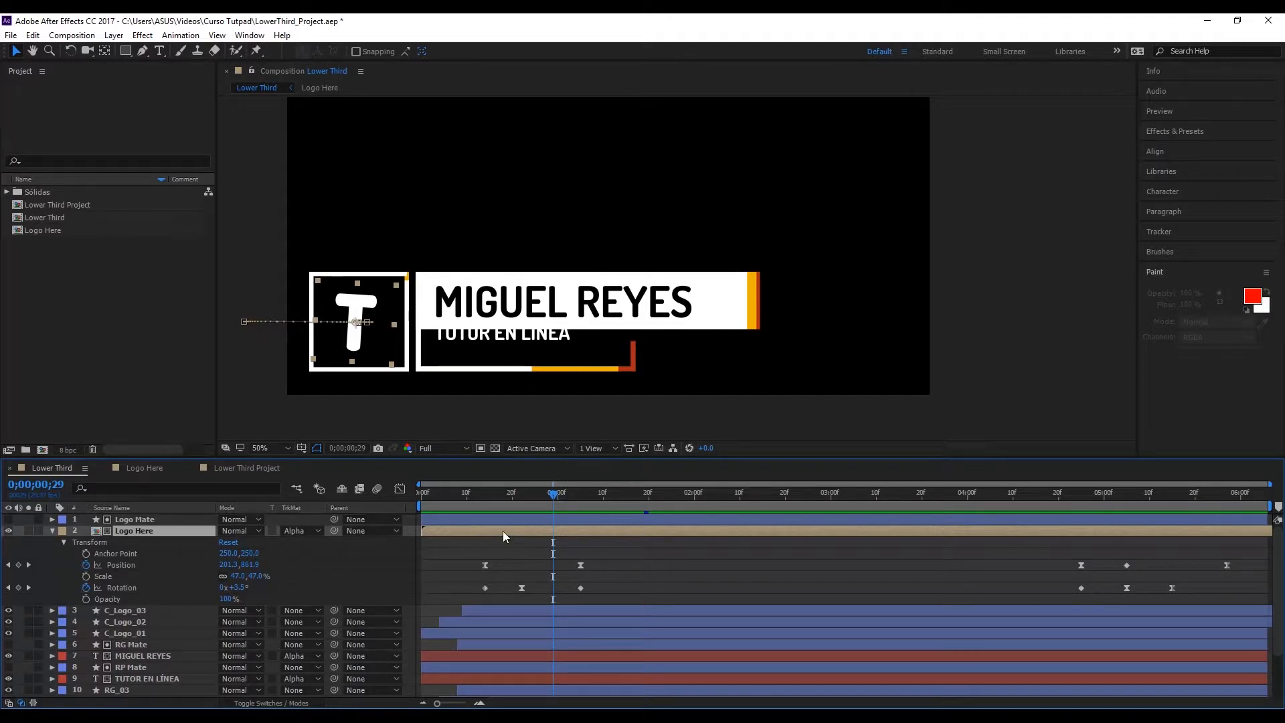
double_click(503, 532)
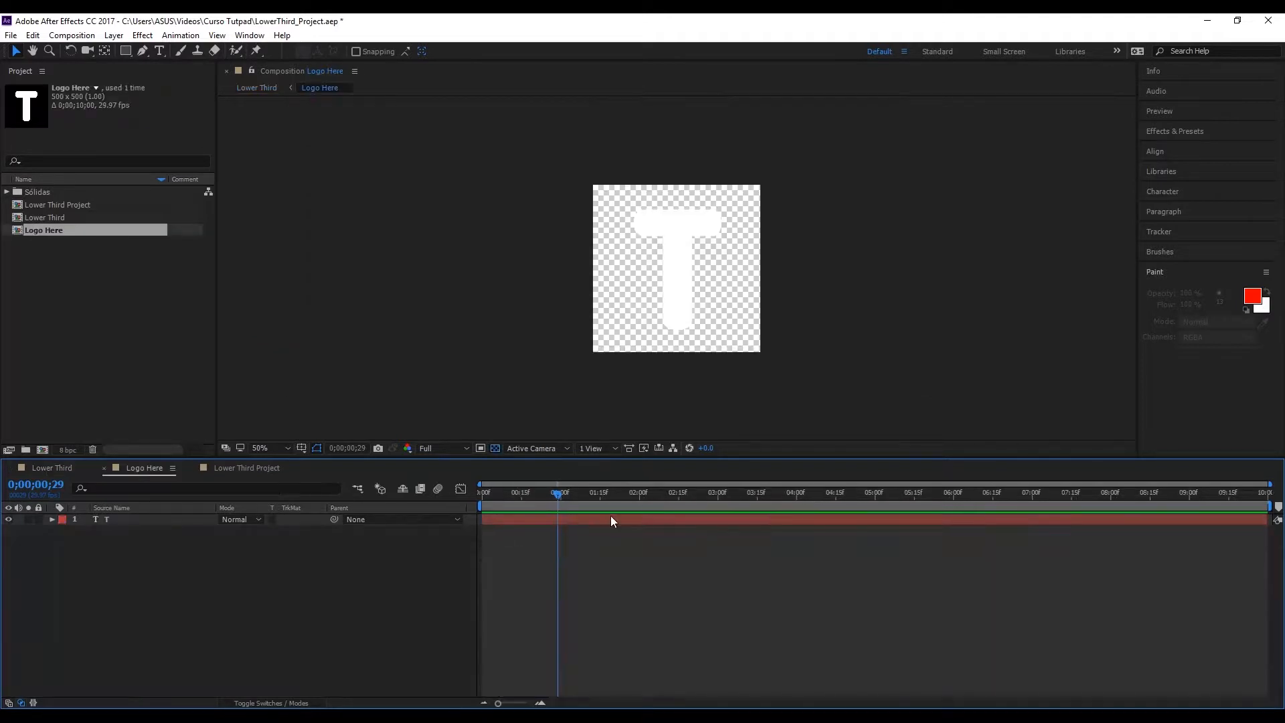
click(695, 275)
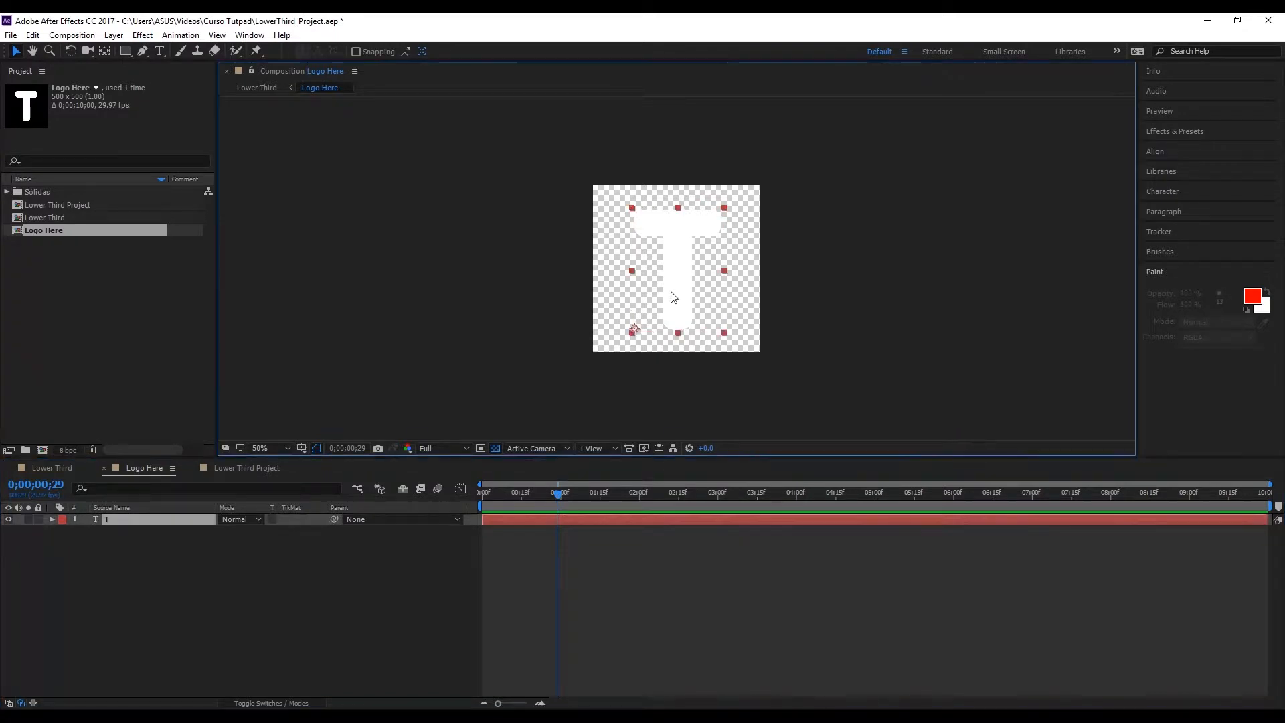
click(72, 467)
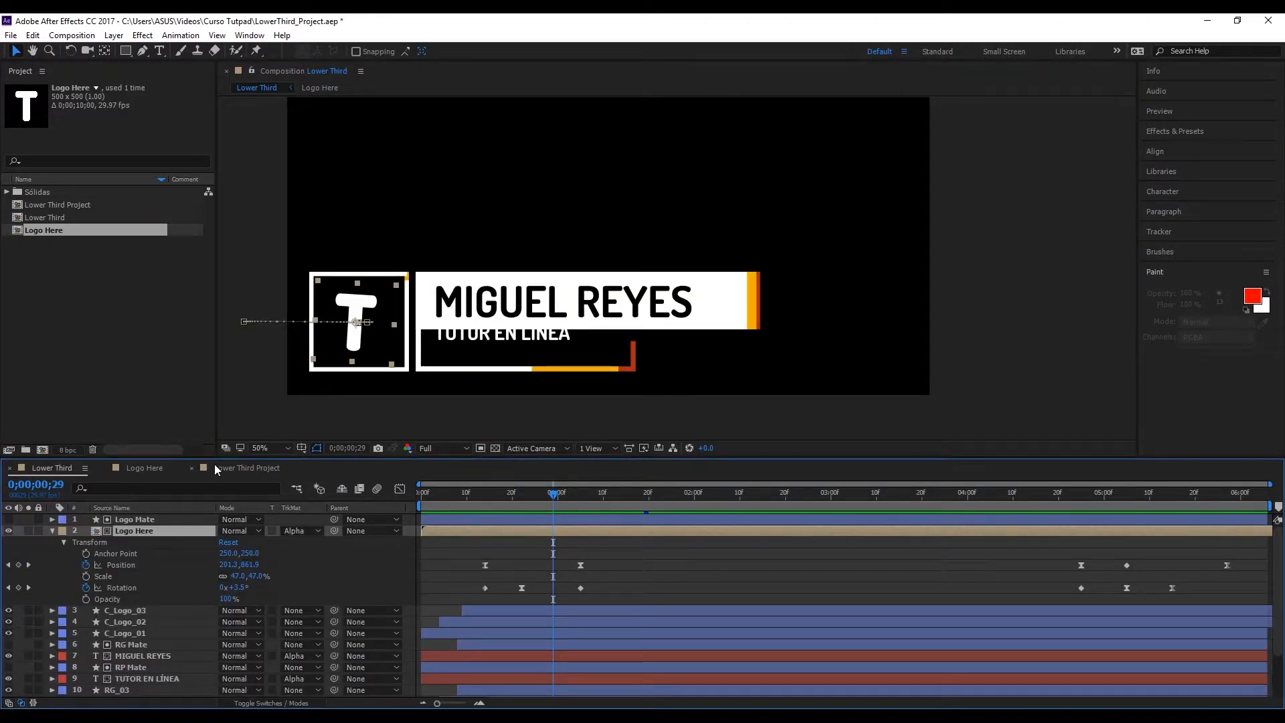
click(231, 465)
Step: Create a project folder named "Project" and move the Lower Third Project composition into it
click(136, 359)
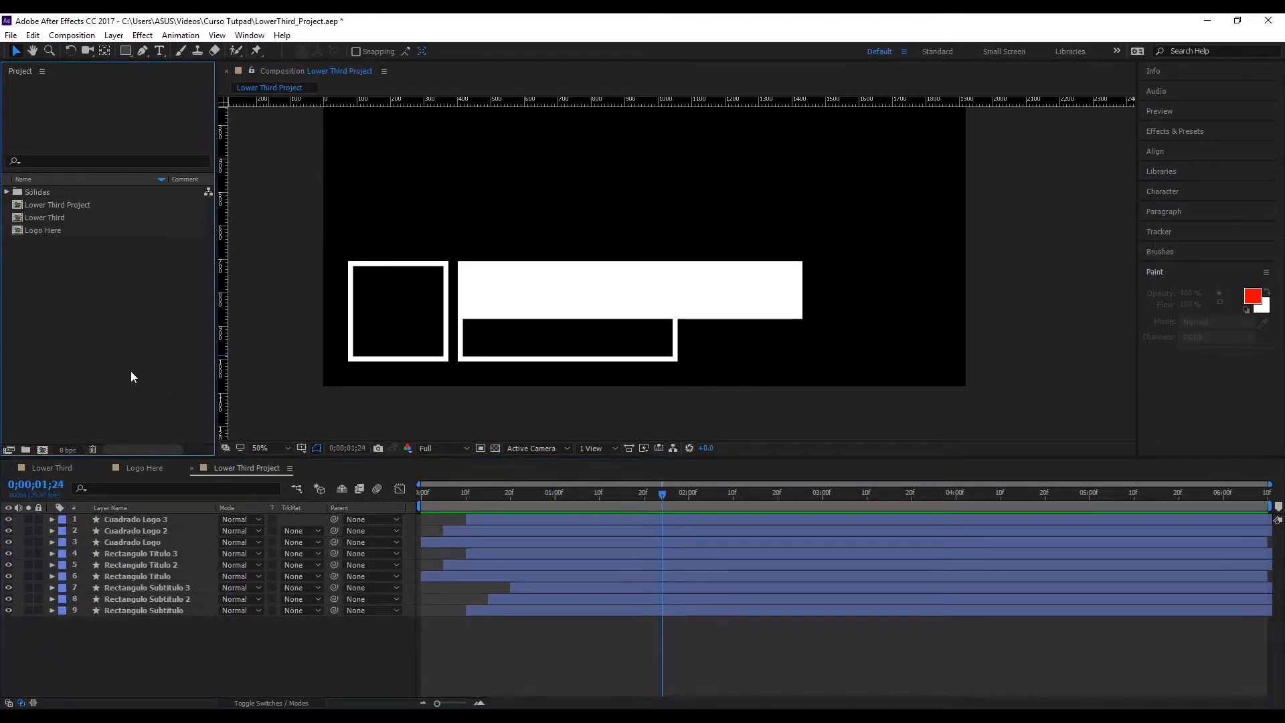
click(26, 450)
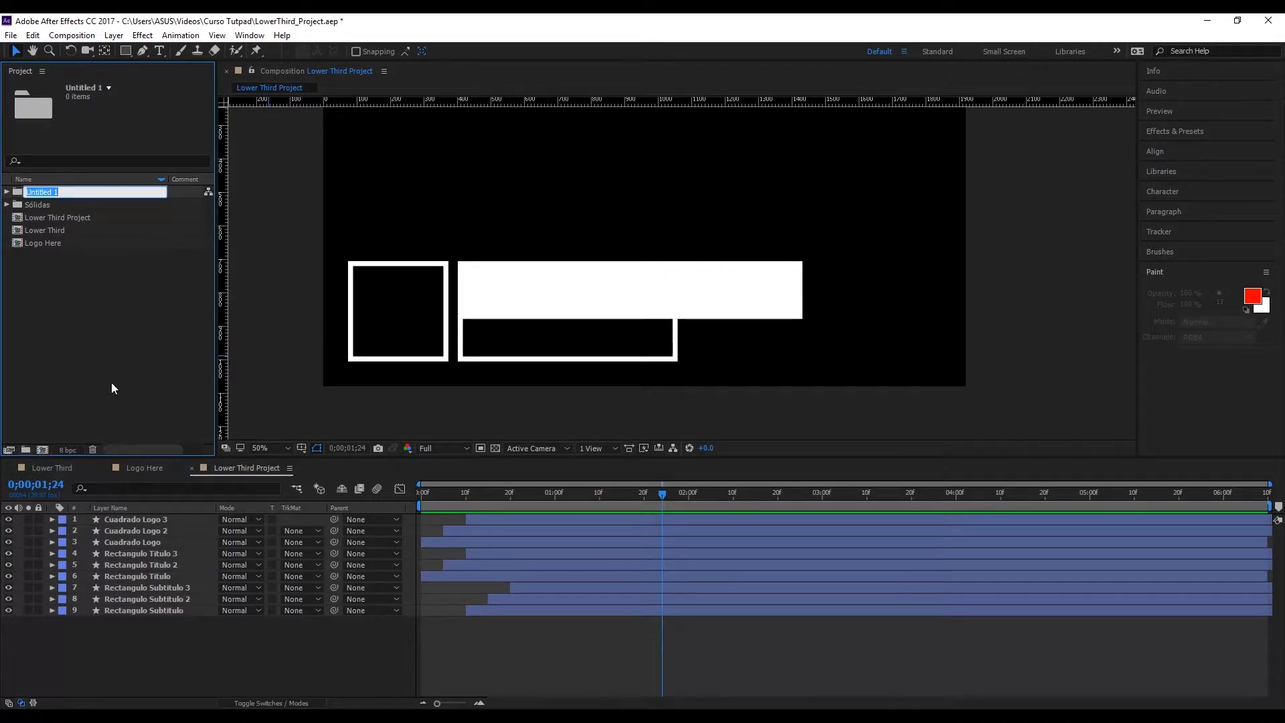
text(Project)
key(Return)
drag(98, 217, 95, 208)
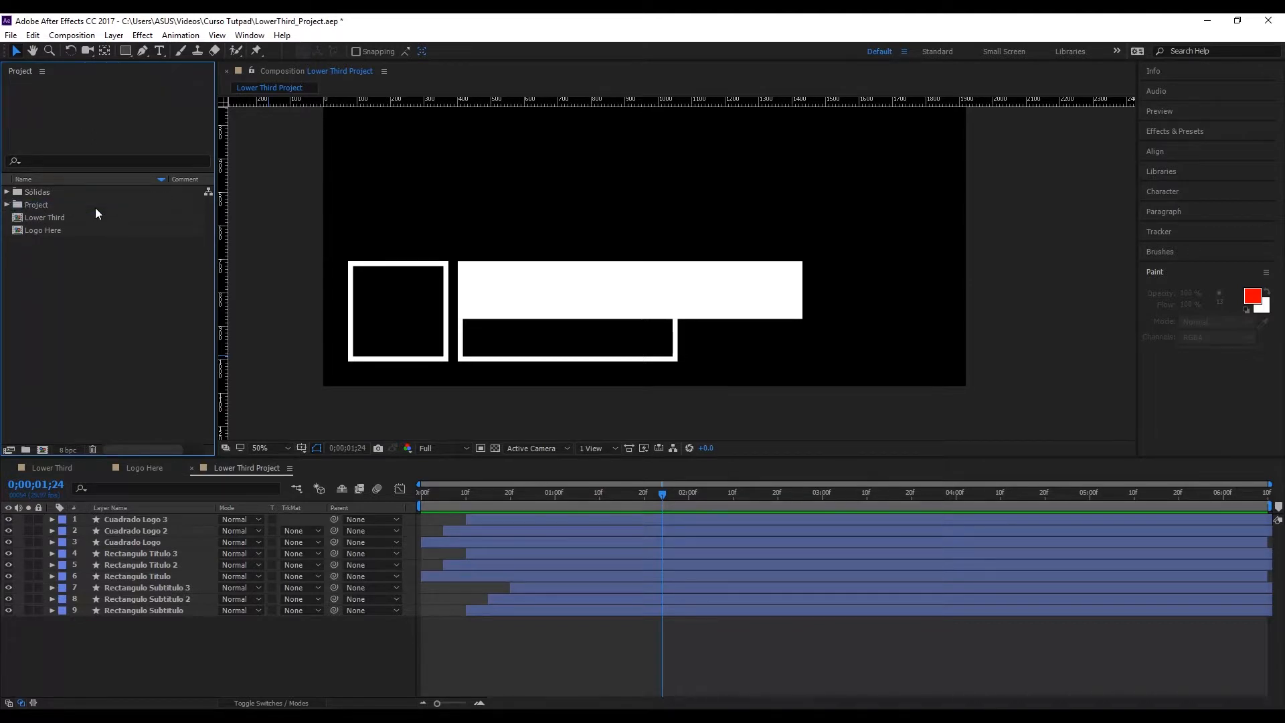
Step: Create a new 500 x 500 px composition named "Logo Project"
right_click(79, 312)
click(111, 322)
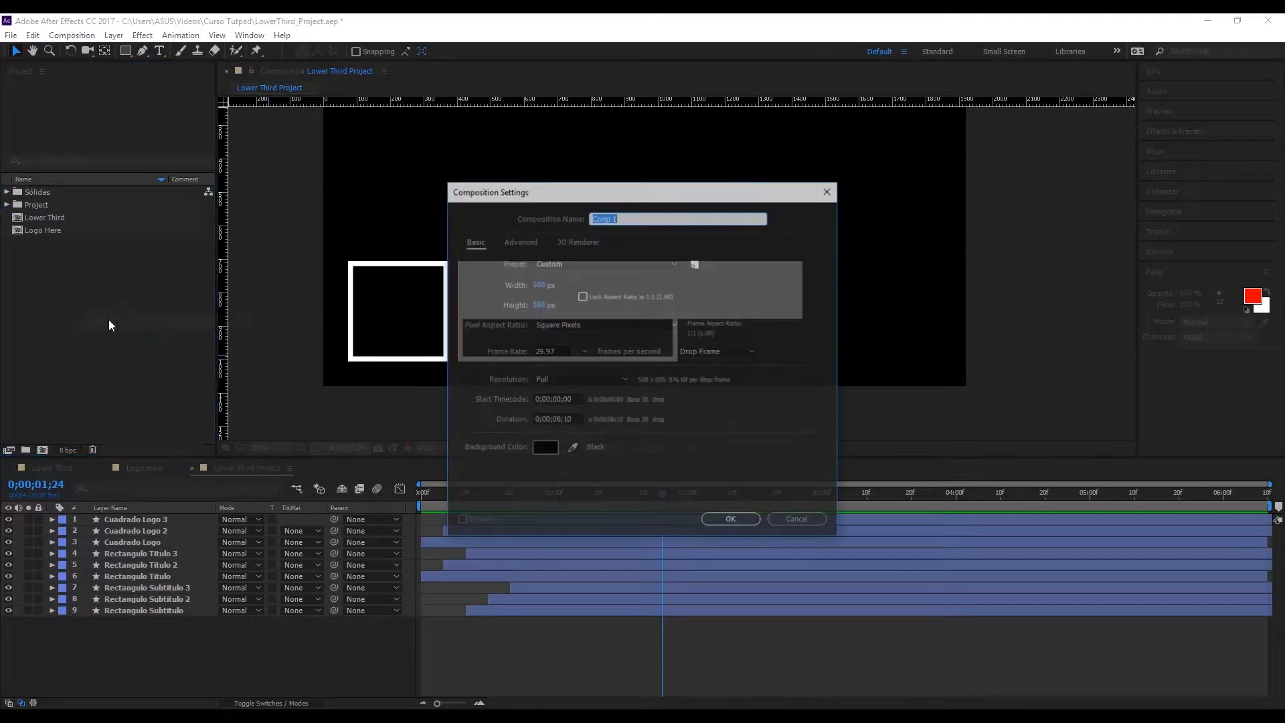
text(Logo Project)
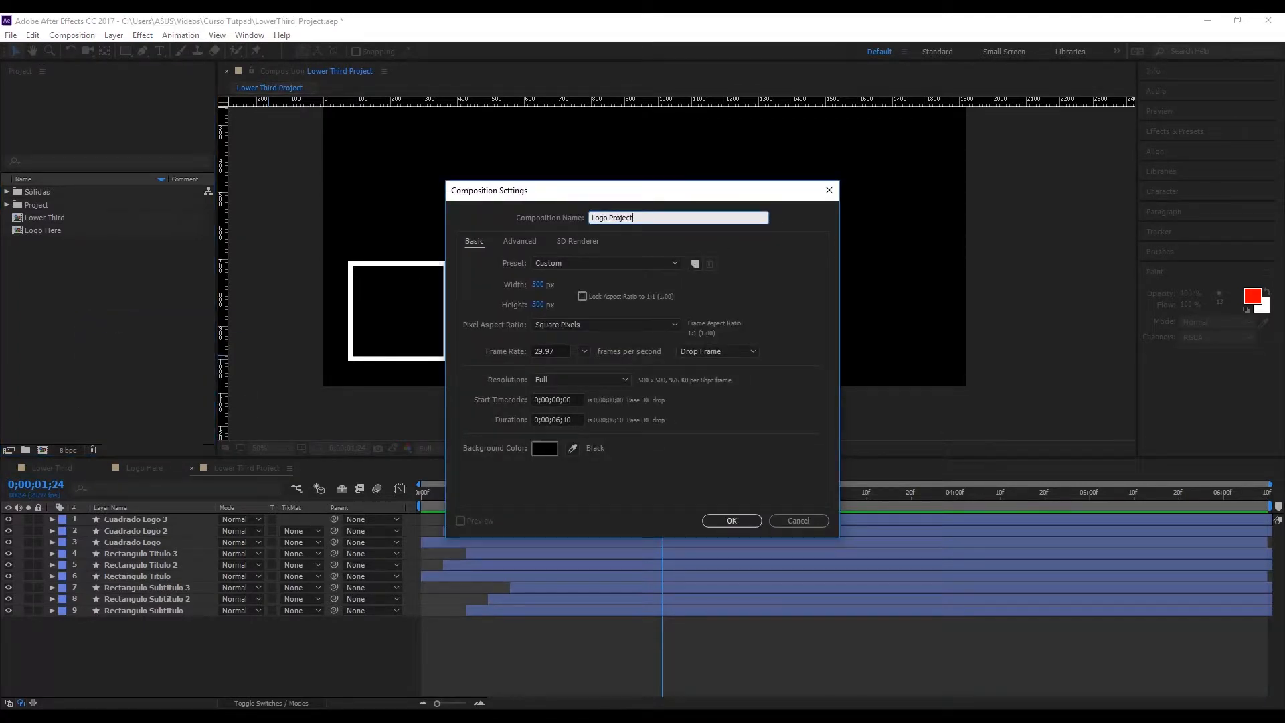
key(Return)
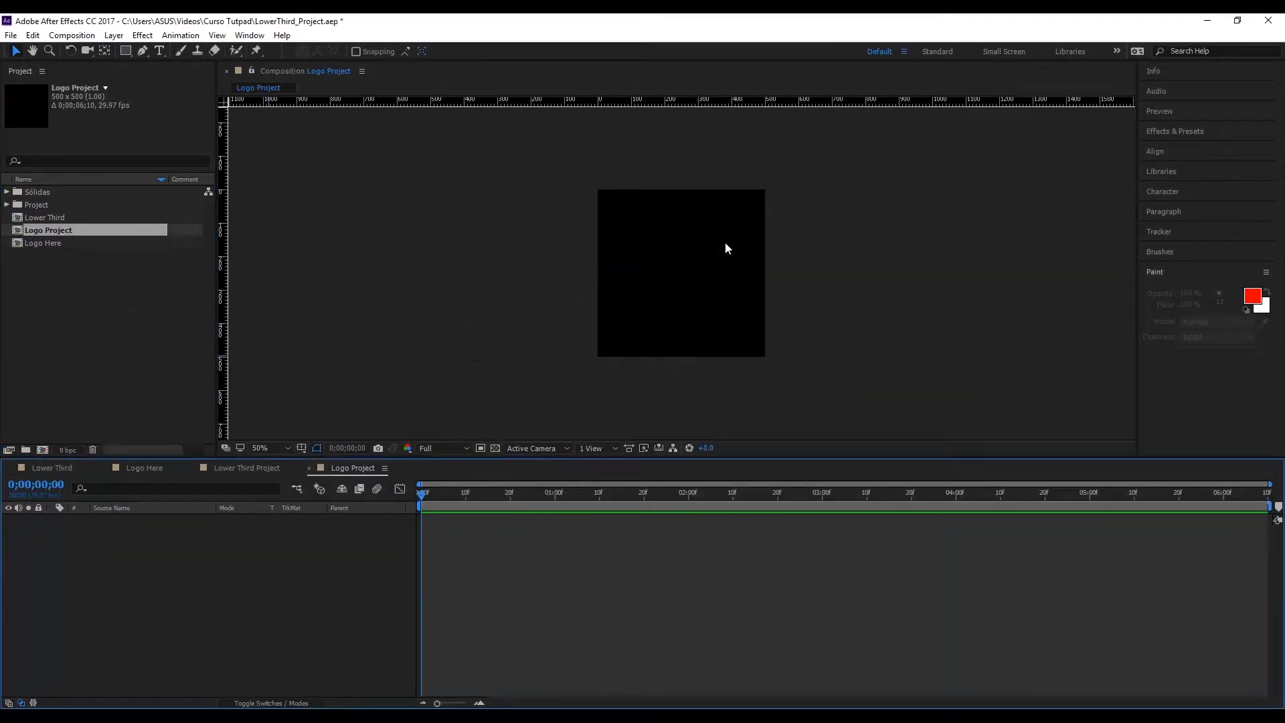
Step: Move the Logo Project composition into the Project folder and expand the folder to check its contents
drag(62, 227, 63, 206)
click(6, 205)
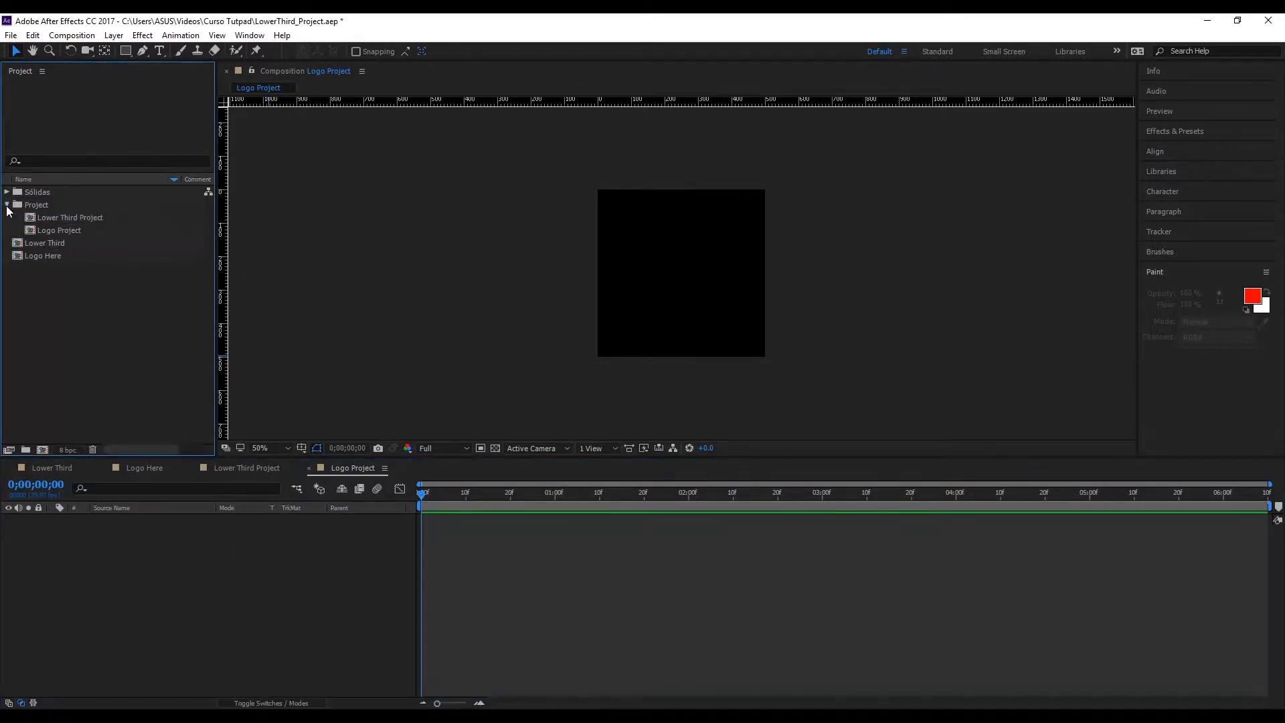
click(58, 218)
click(62, 230)
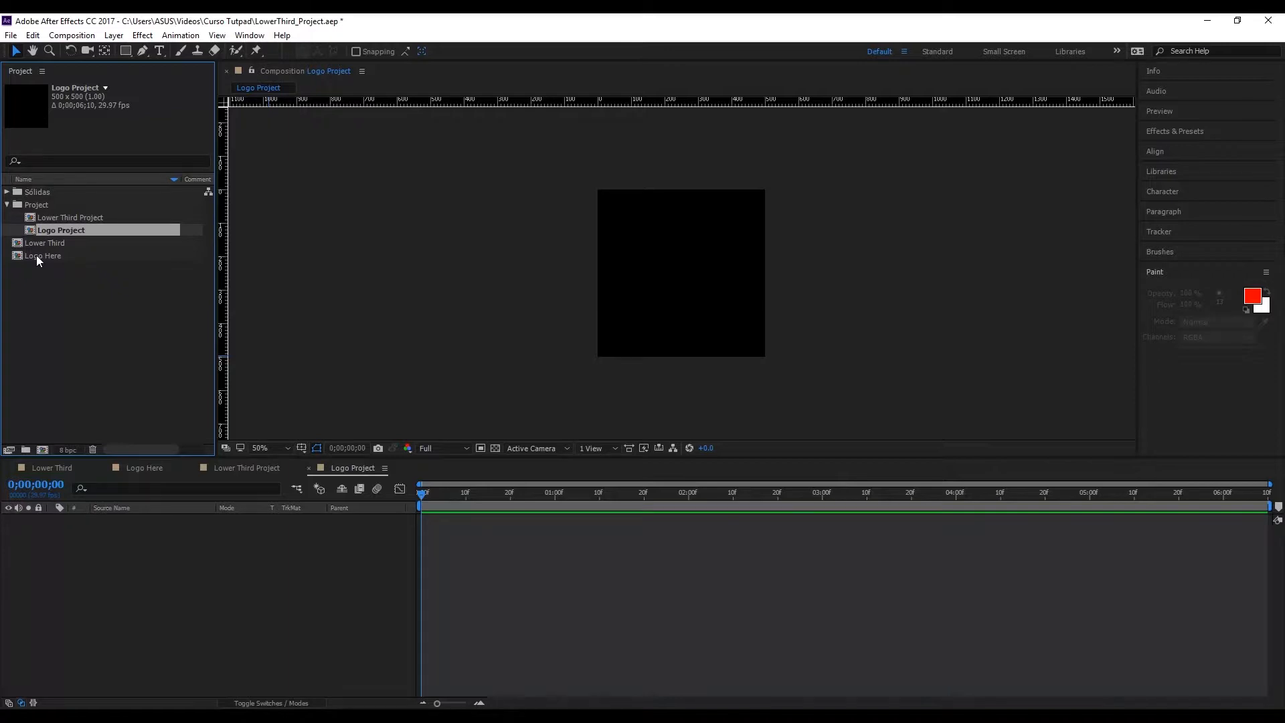
Step: Review the size, frame rate and duration in the Logo Project composition's settings
right_click(79, 232)
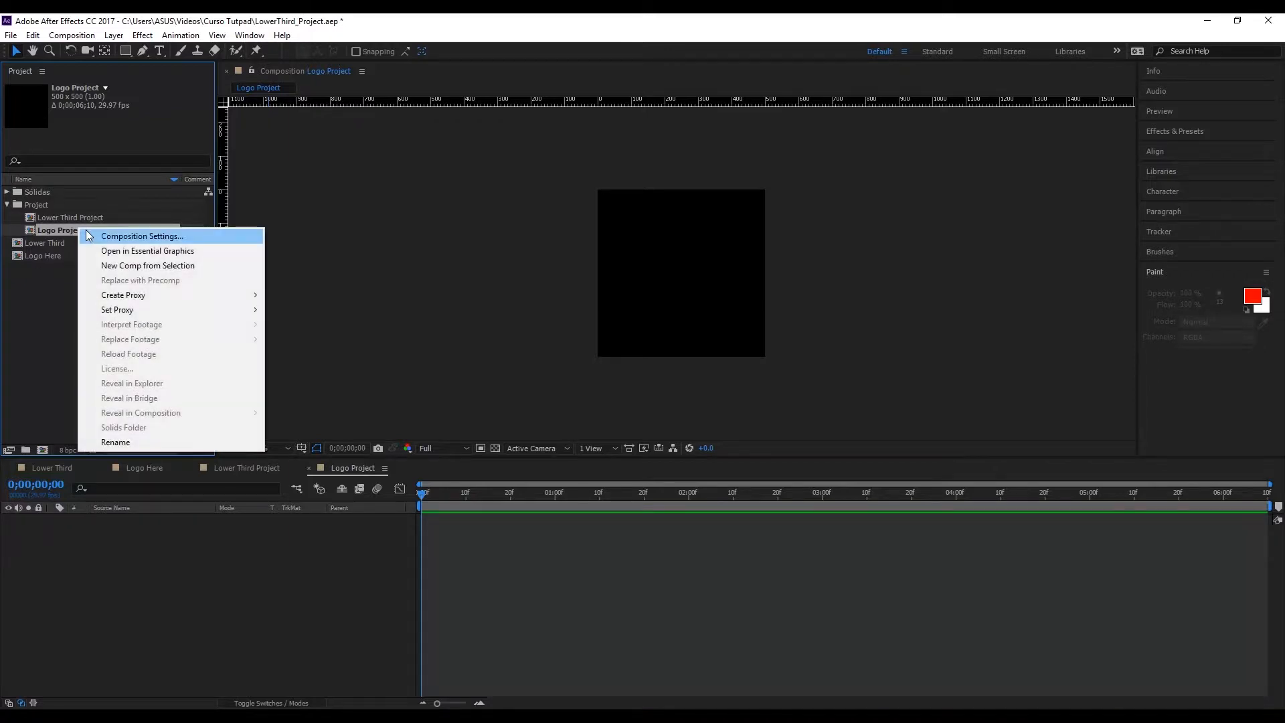
click(140, 235)
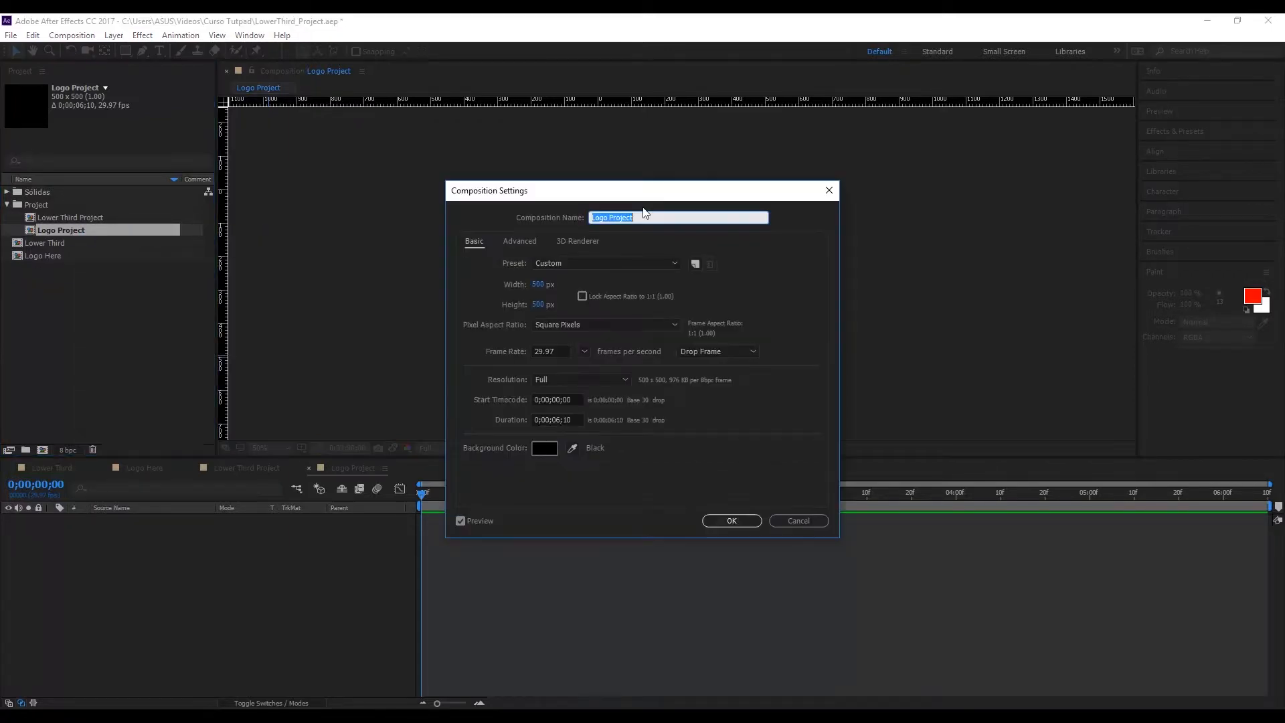
drag(642, 195, 616, 172)
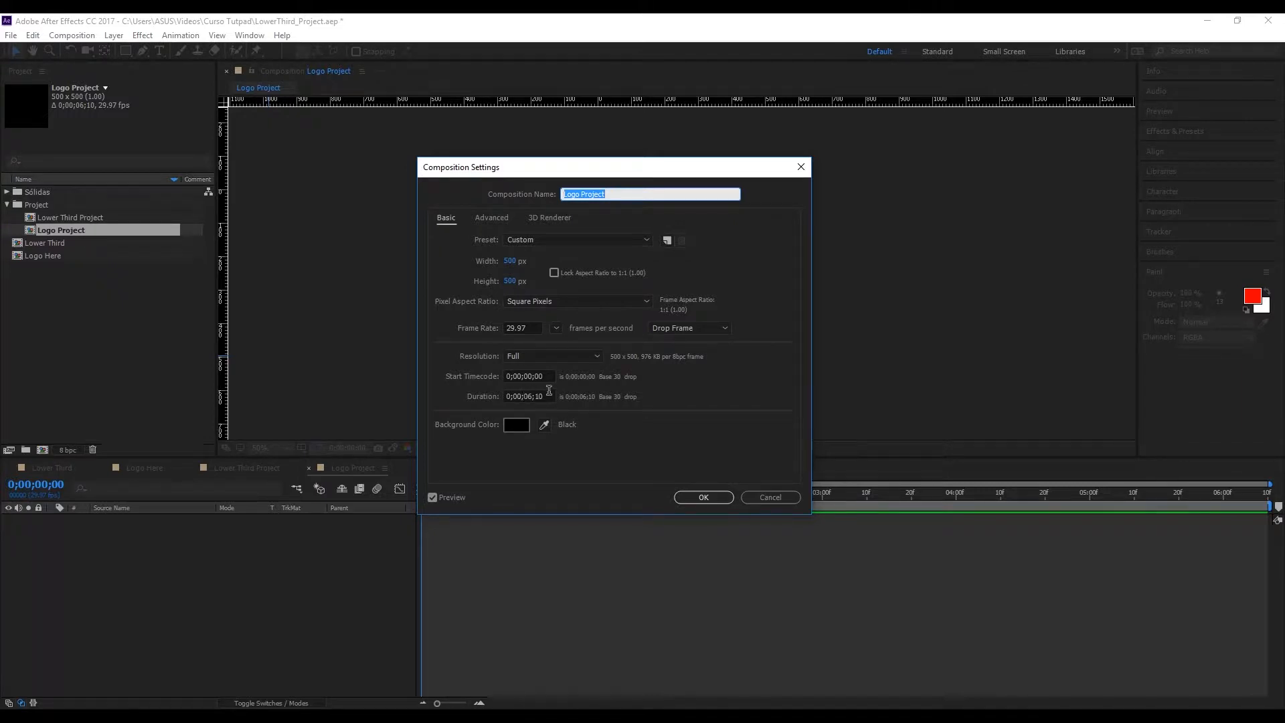
click(528, 328)
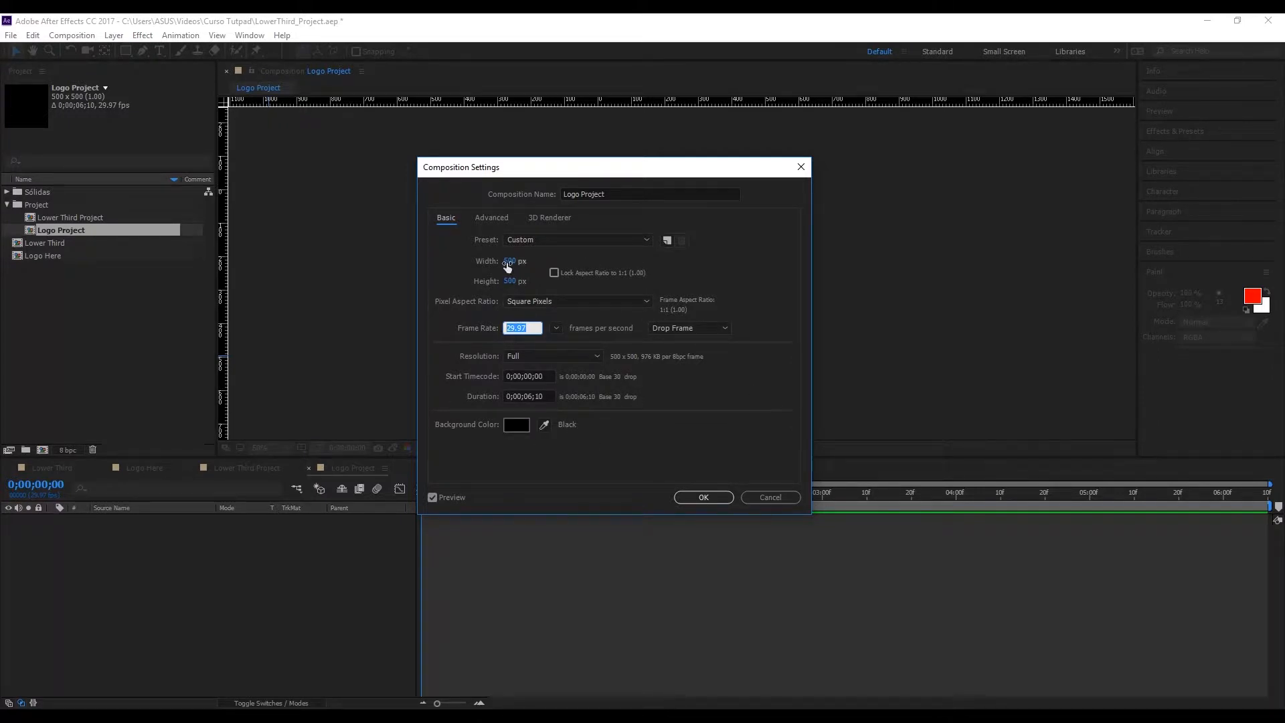
click(717, 501)
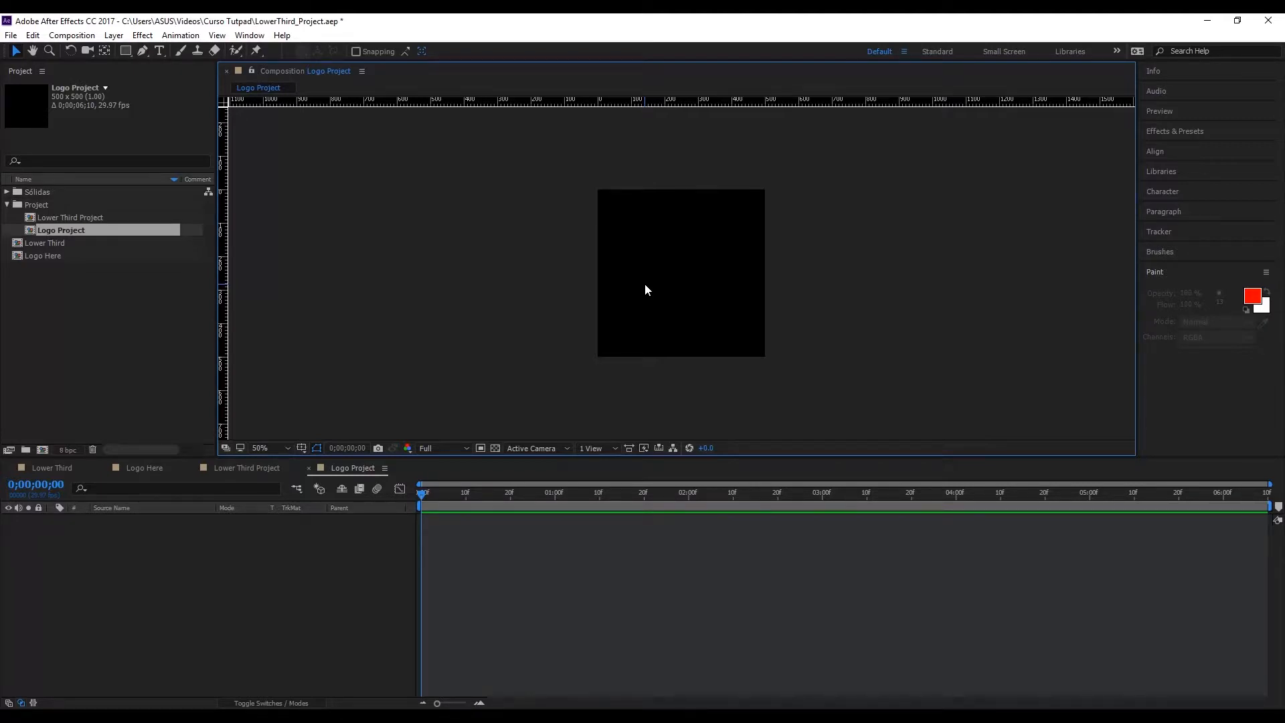
Step: Add a text layer reading "T" to the Logo Project composition and set its font to Dosis
drag(663, 290, 553, 301)
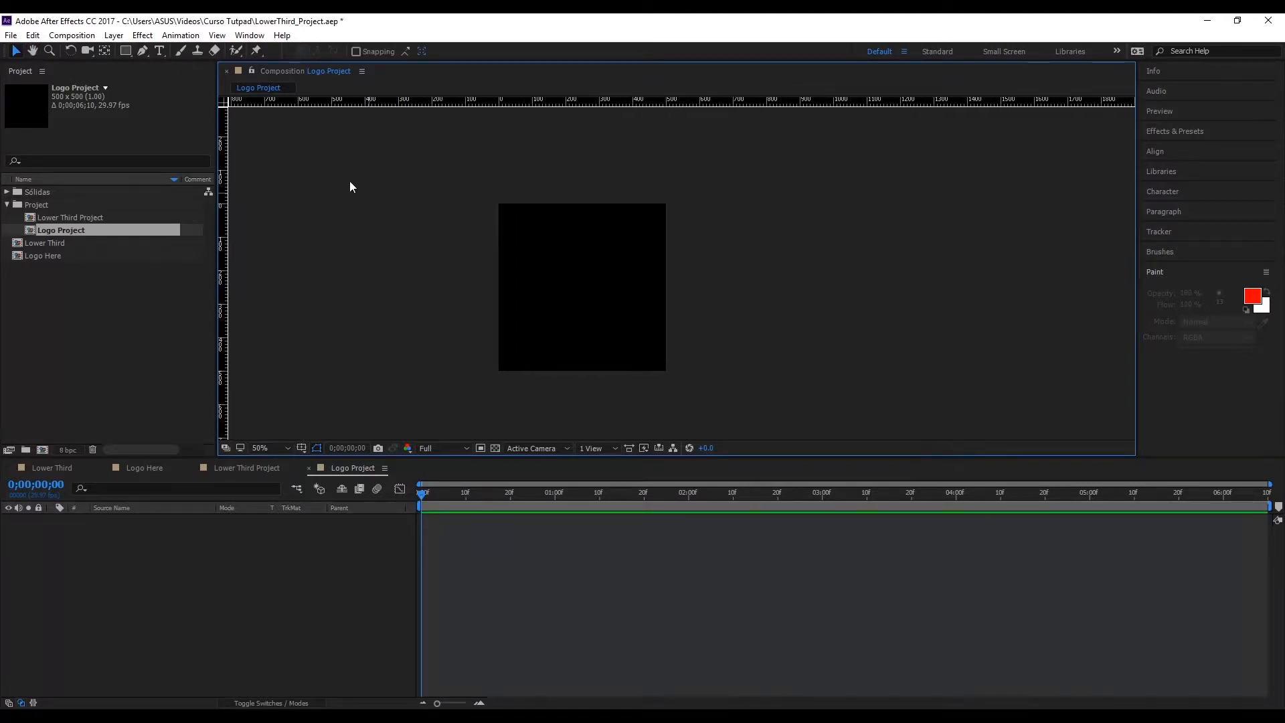
click(160, 51)
click(563, 287)
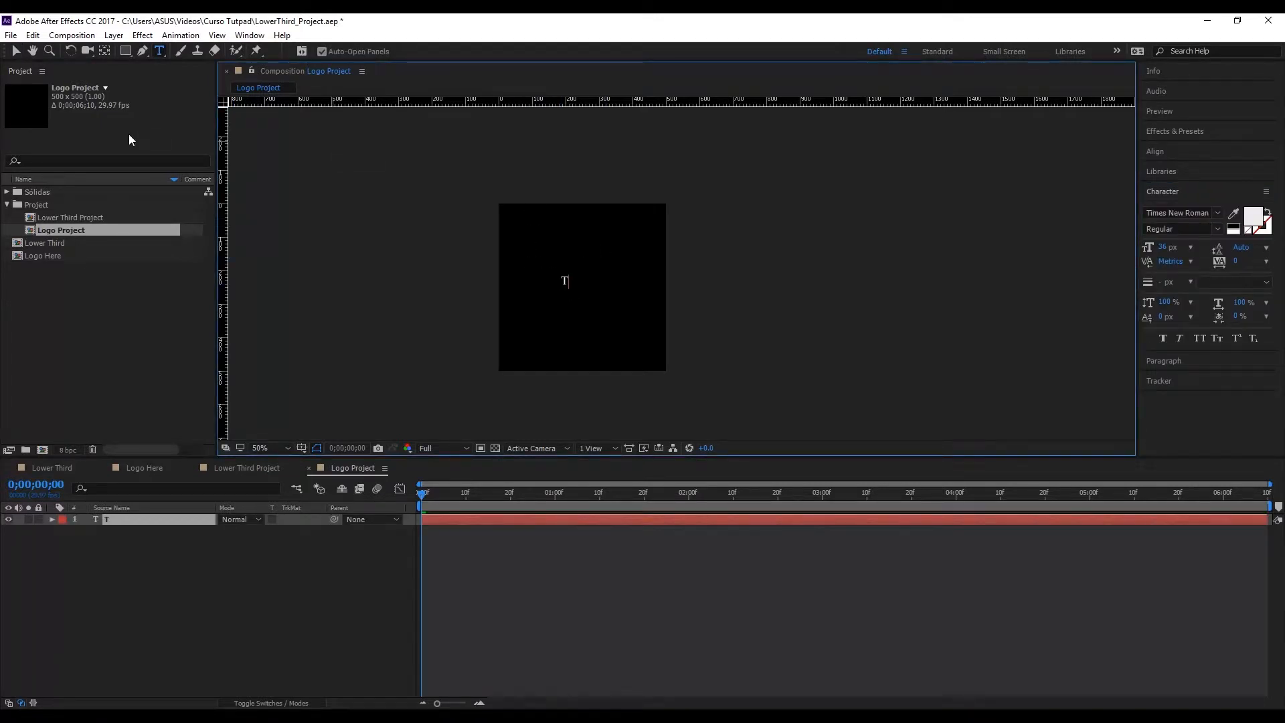
click(16, 51)
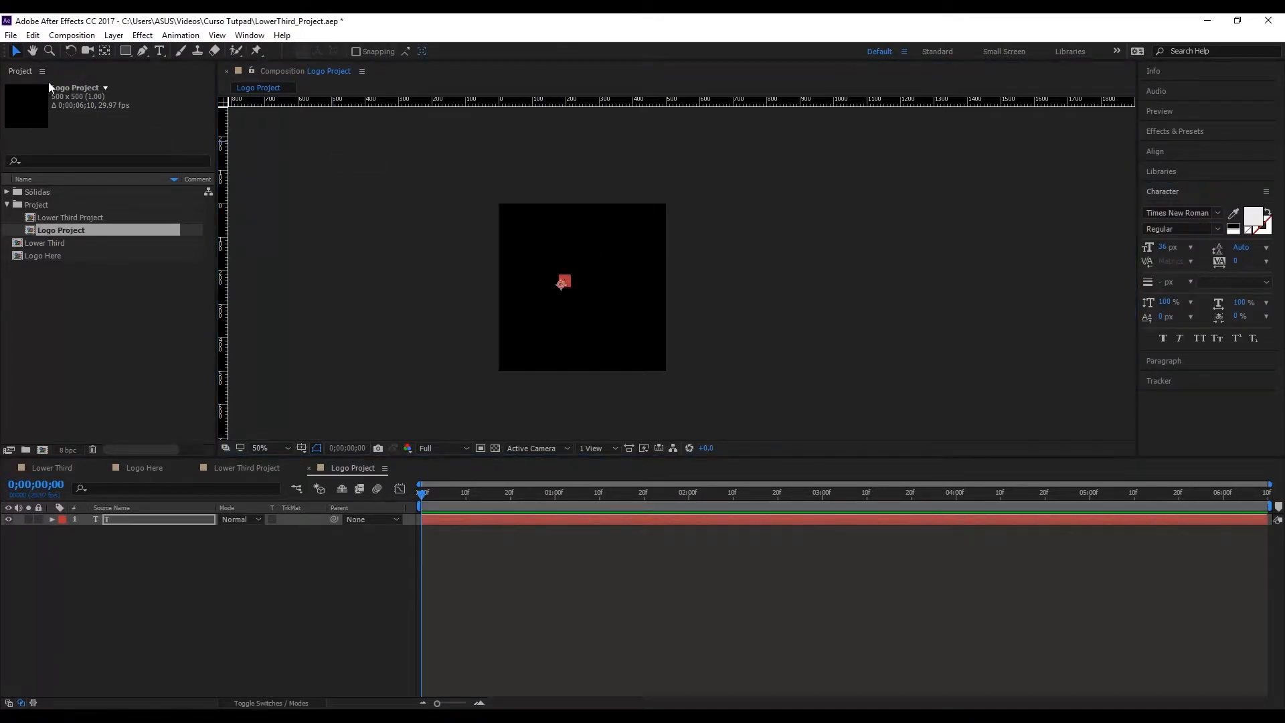
click(1202, 212)
text(Dosis)
key(Return)
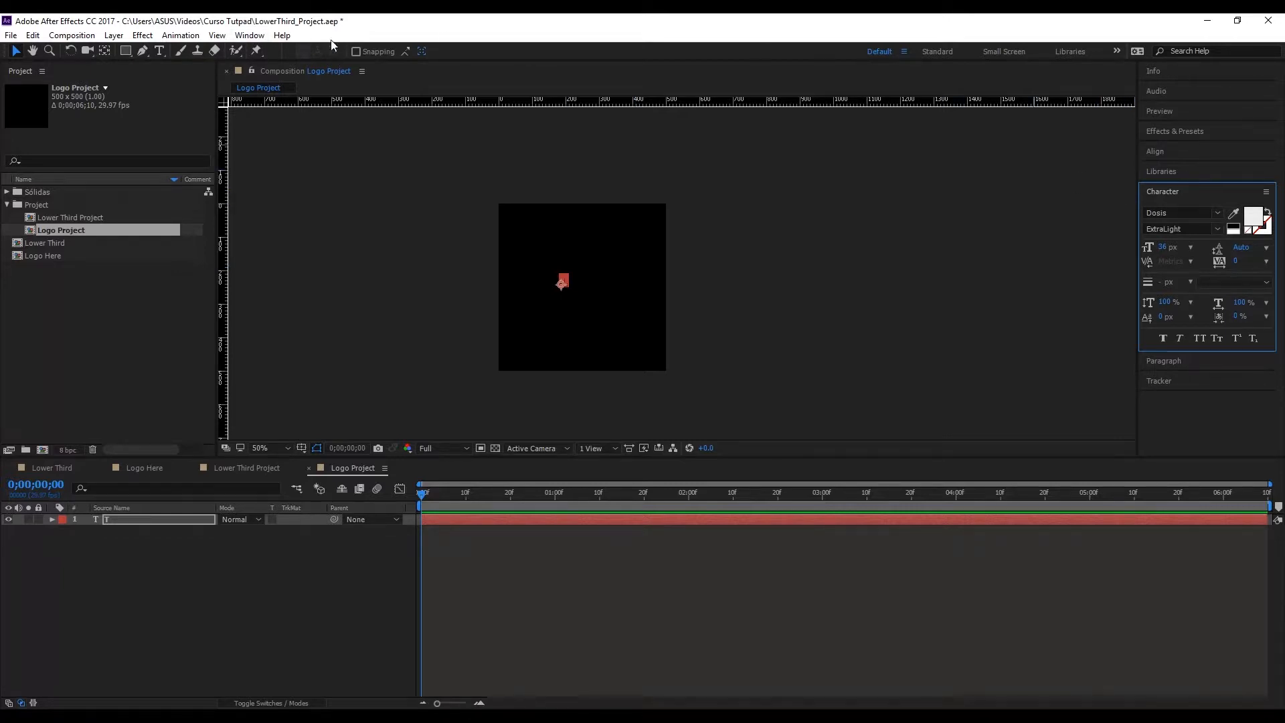
click(263, 38)
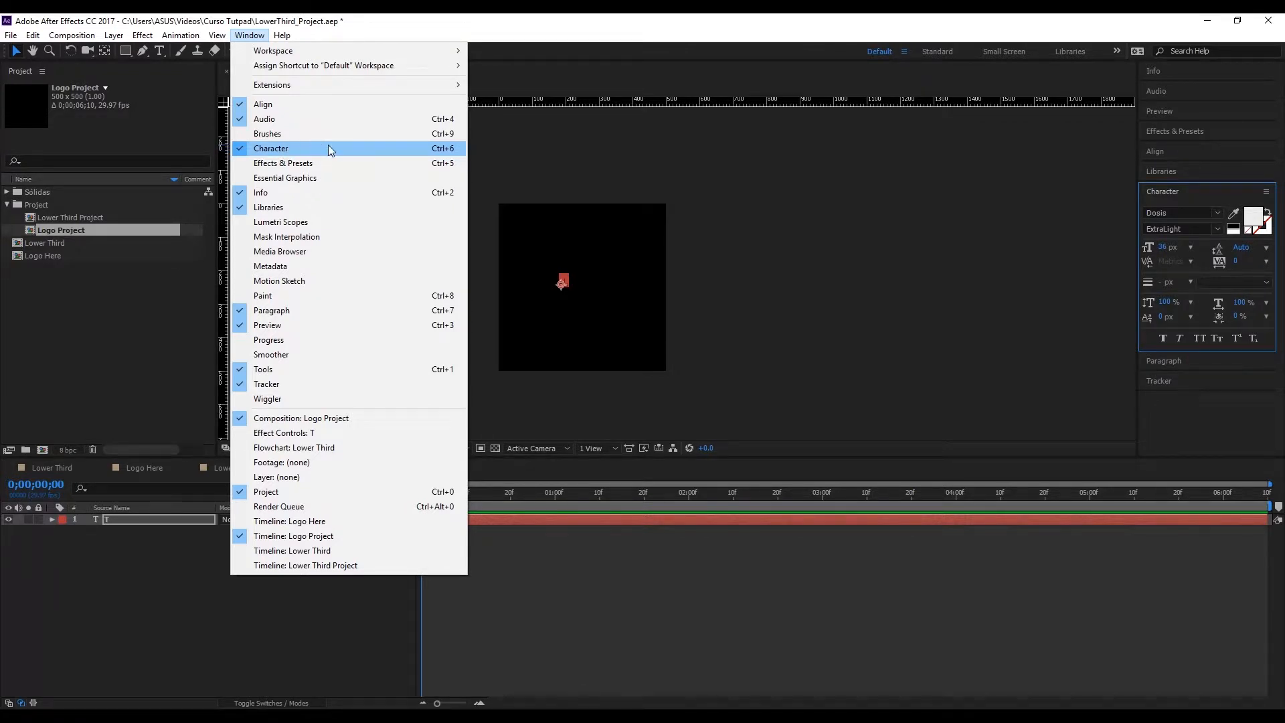
click(620, 229)
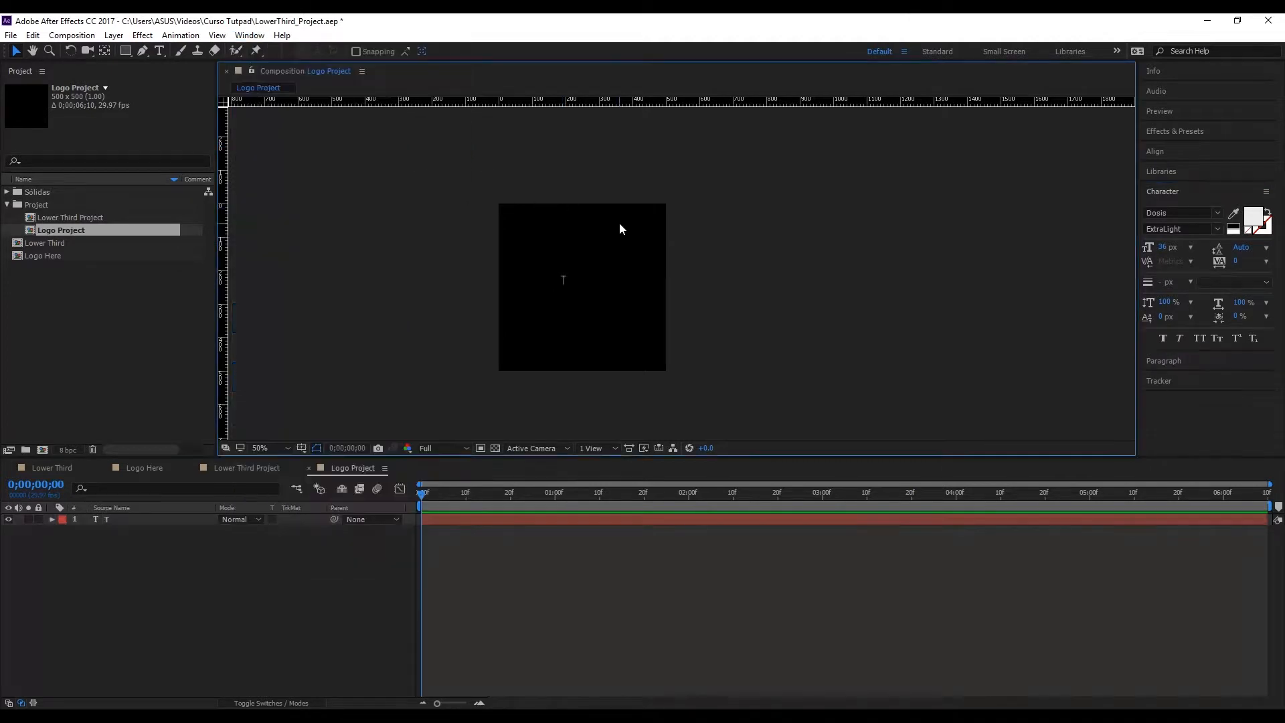
Step: Set the letter T's font size to 267 px and its font style to Bold
click(566, 286)
drag(1169, 248, 1280, 213)
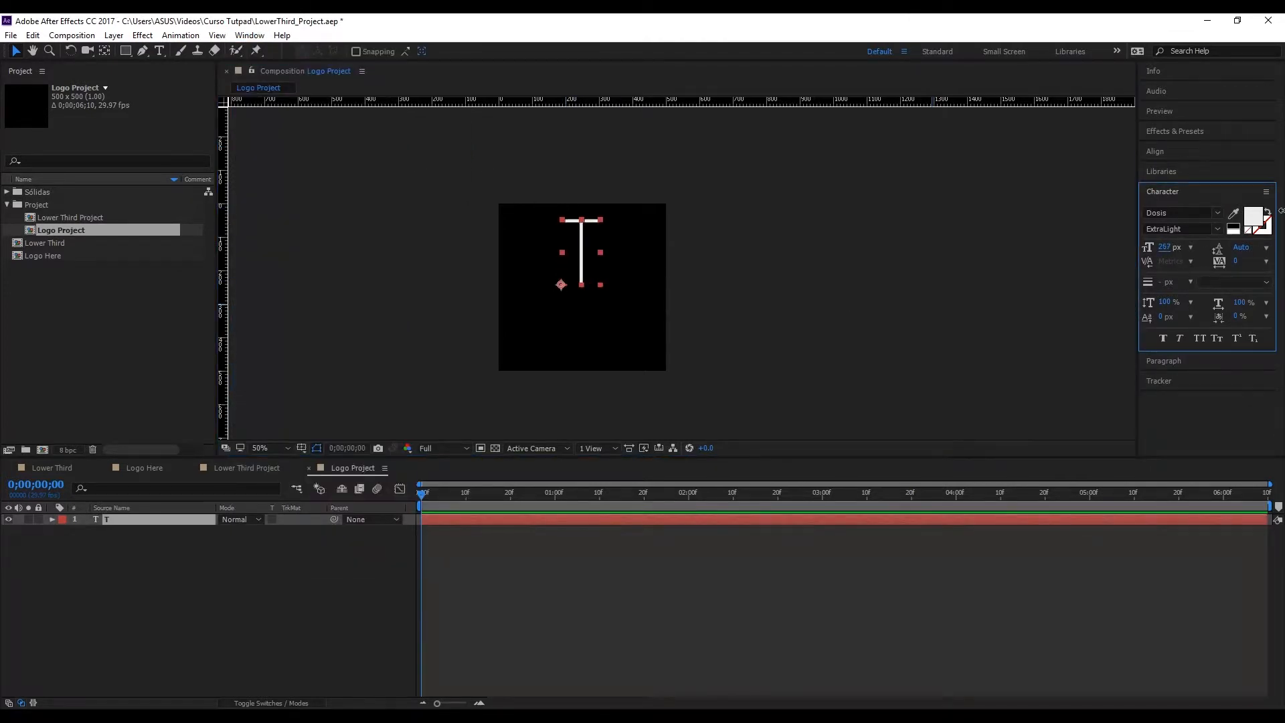
click(1217, 230)
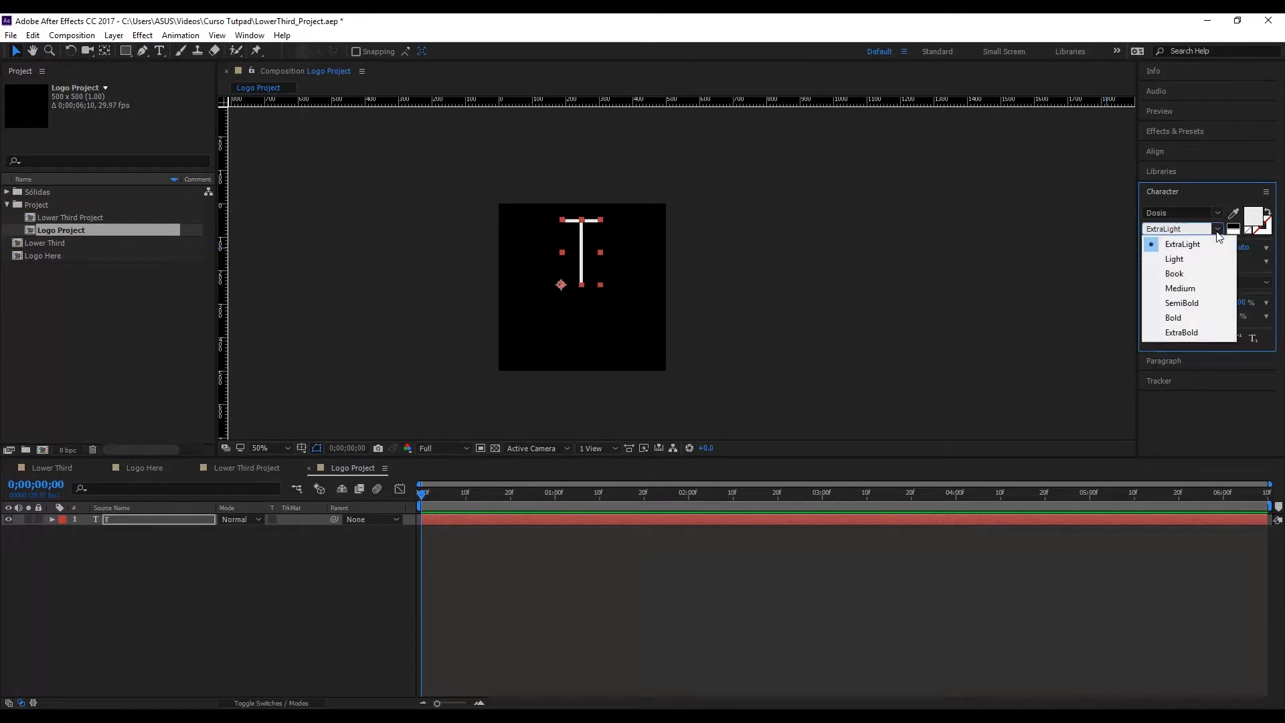
click(1181, 320)
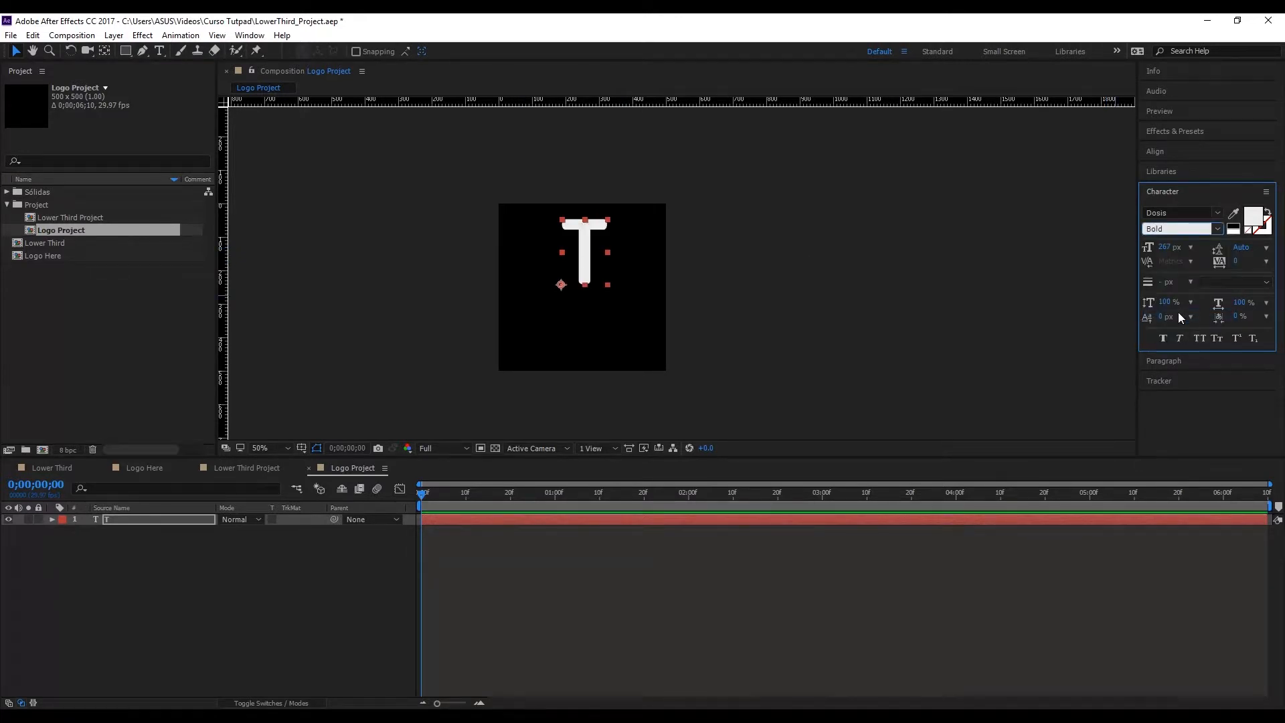
Step: Center the letter T horizontally and vertically relative to the composition
click(1157, 155)
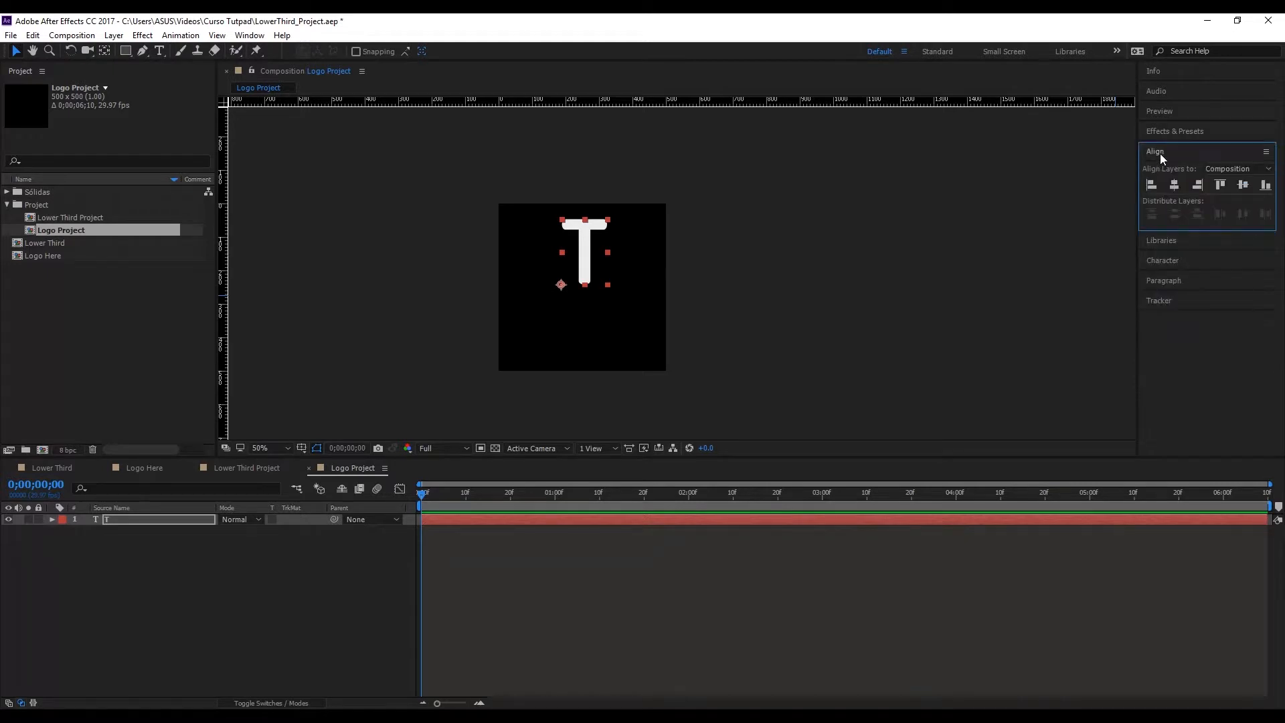
click(1239, 168)
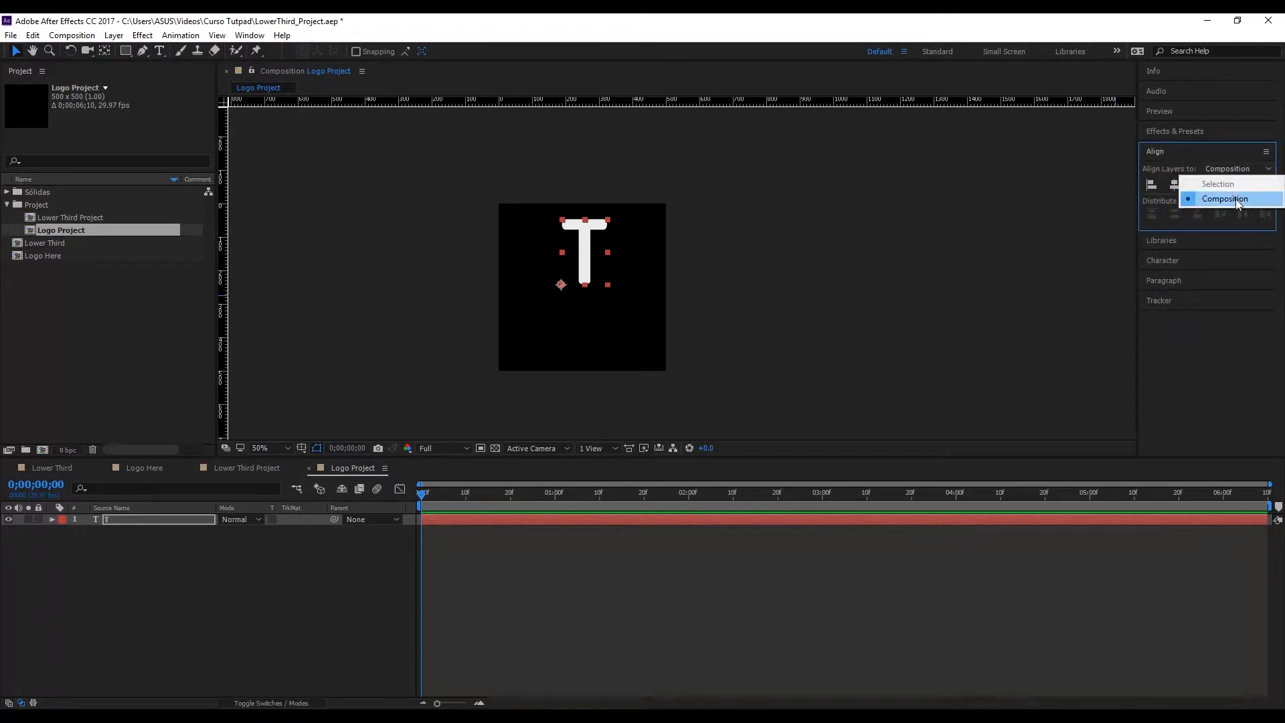
click(1199, 198)
click(1176, 186)
click(1243, 185)
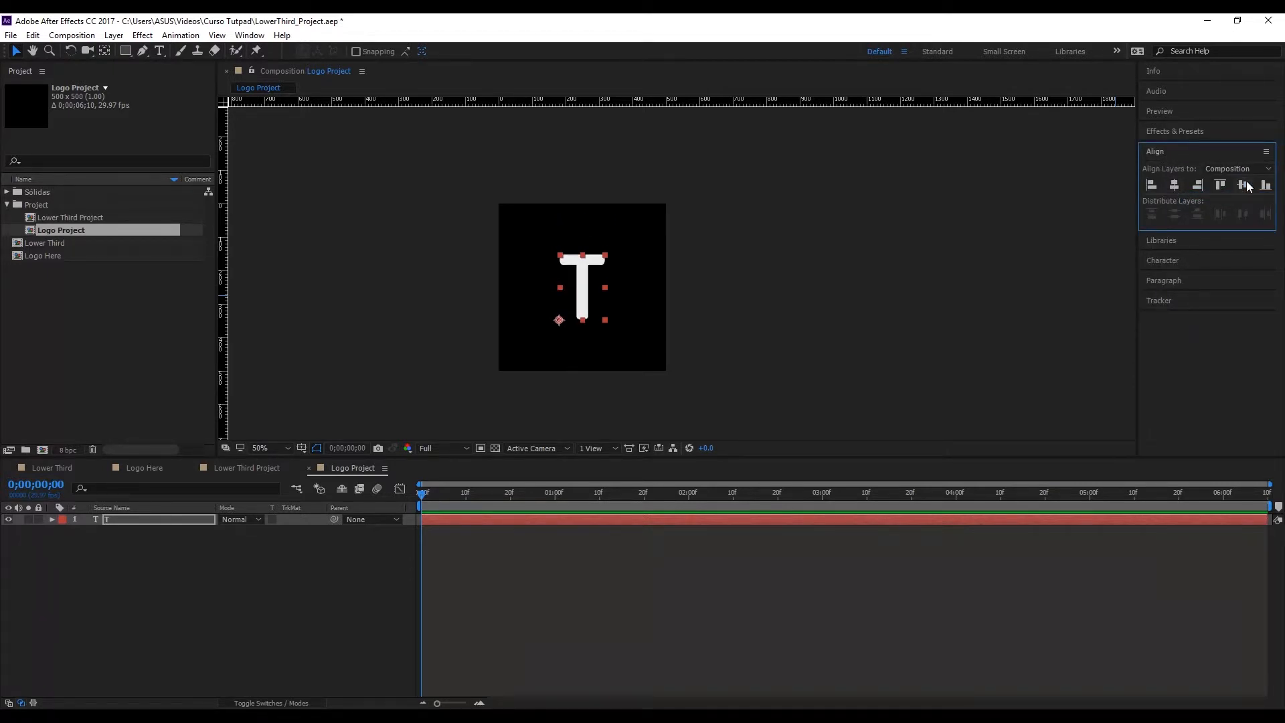
Step: Enlarge the letter T to a font size of 458 px and center it in the composition both horizontally and vertically
click(1165, 260)
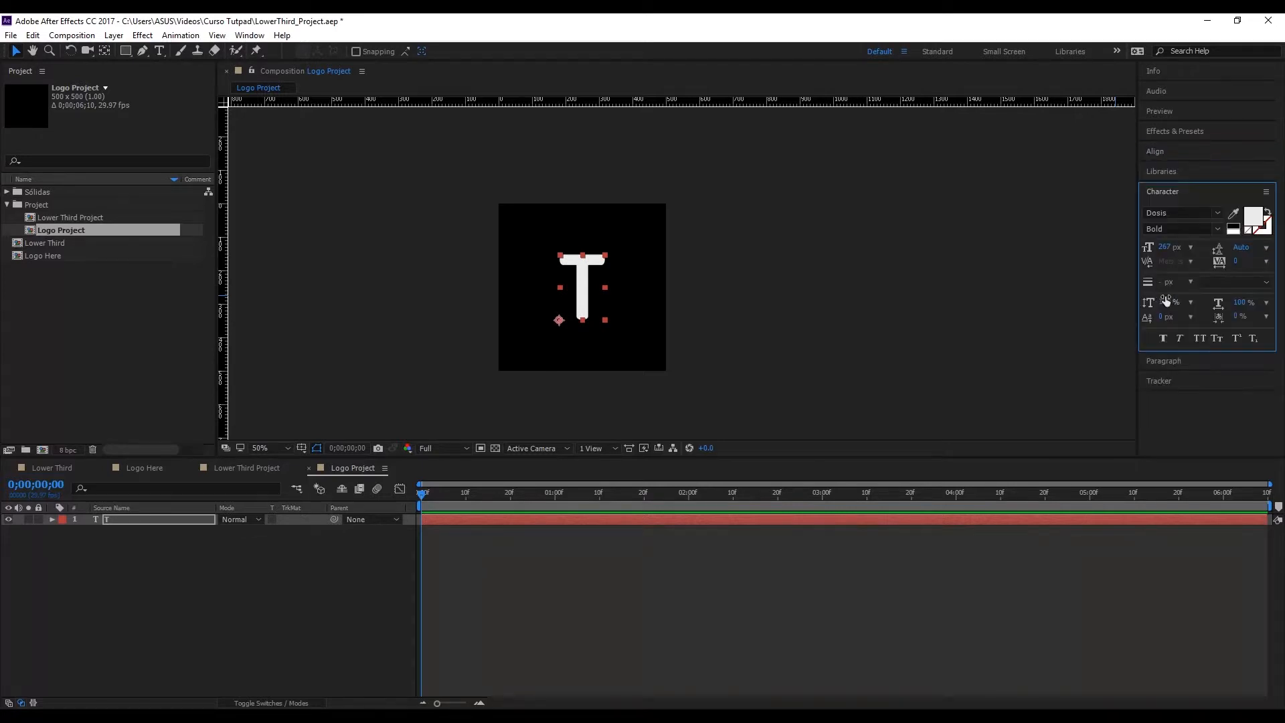
drag(1165, 253, 1272, 232)
click(1189, 151)
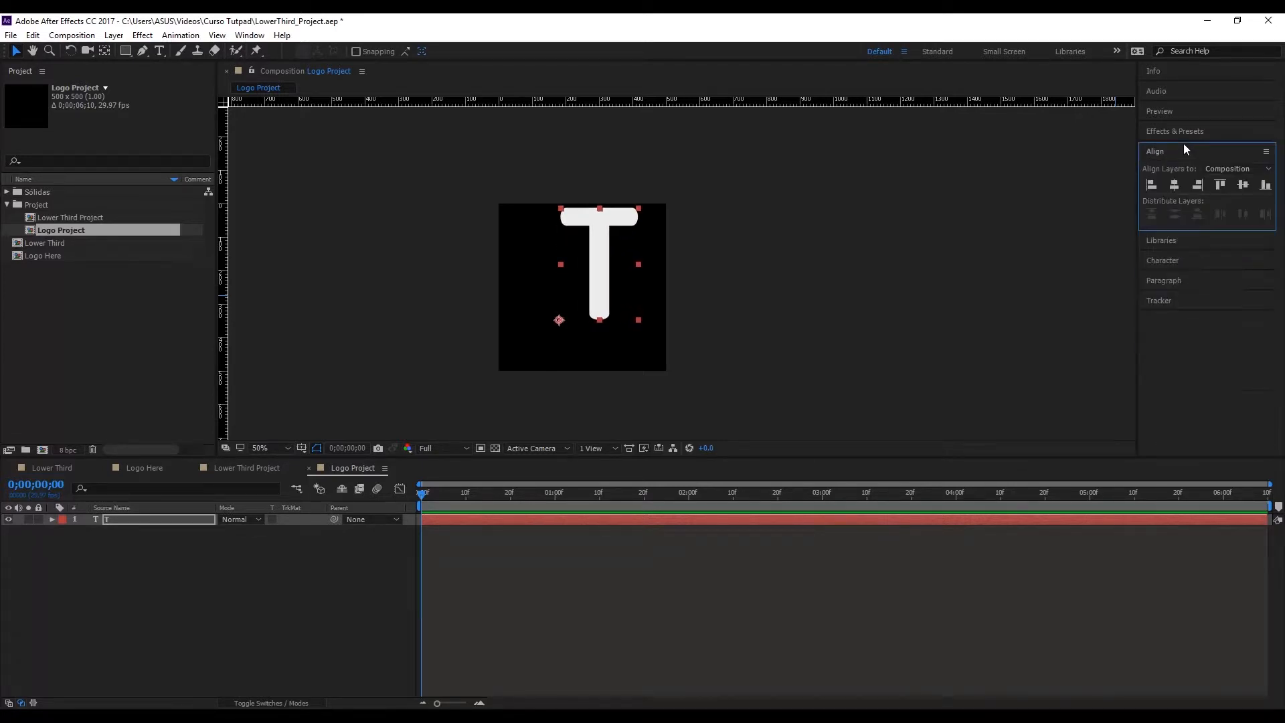
click(1176, 186)
click(1245, 188)
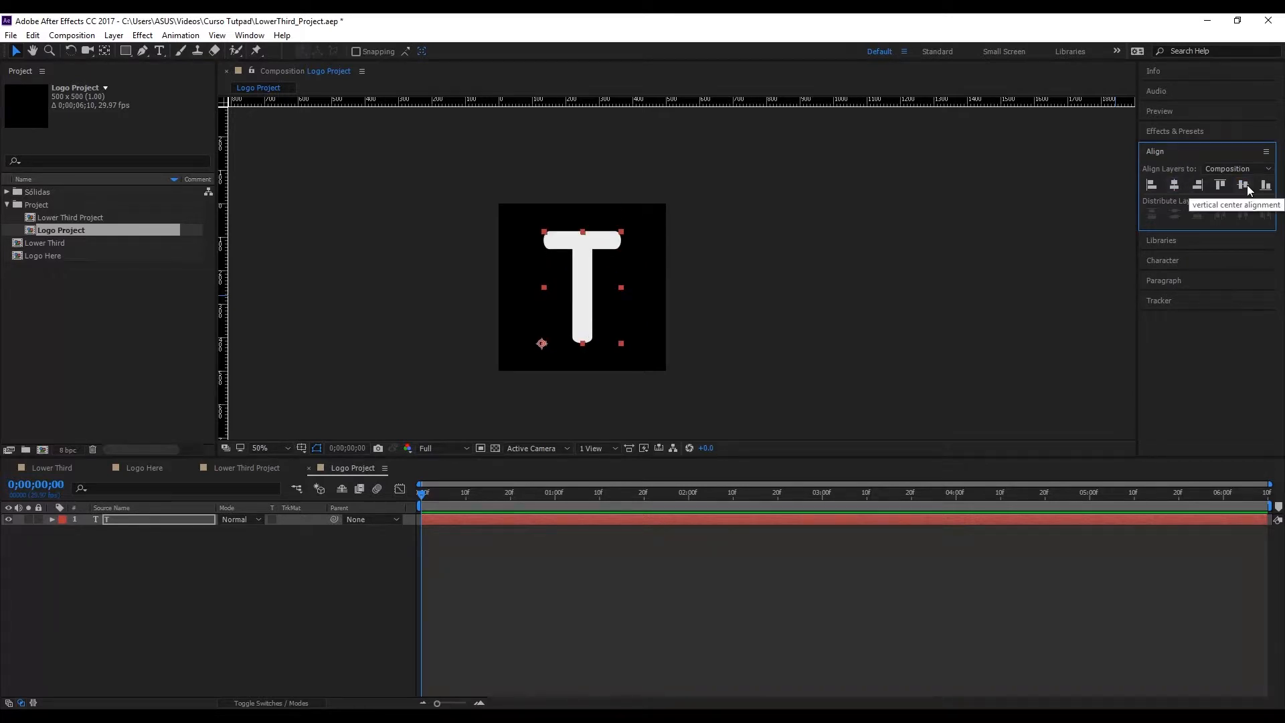
Step: Set the letter T's font style to ExtraBold
click(749, 271)
click(584, 275)
click(1176, 261)
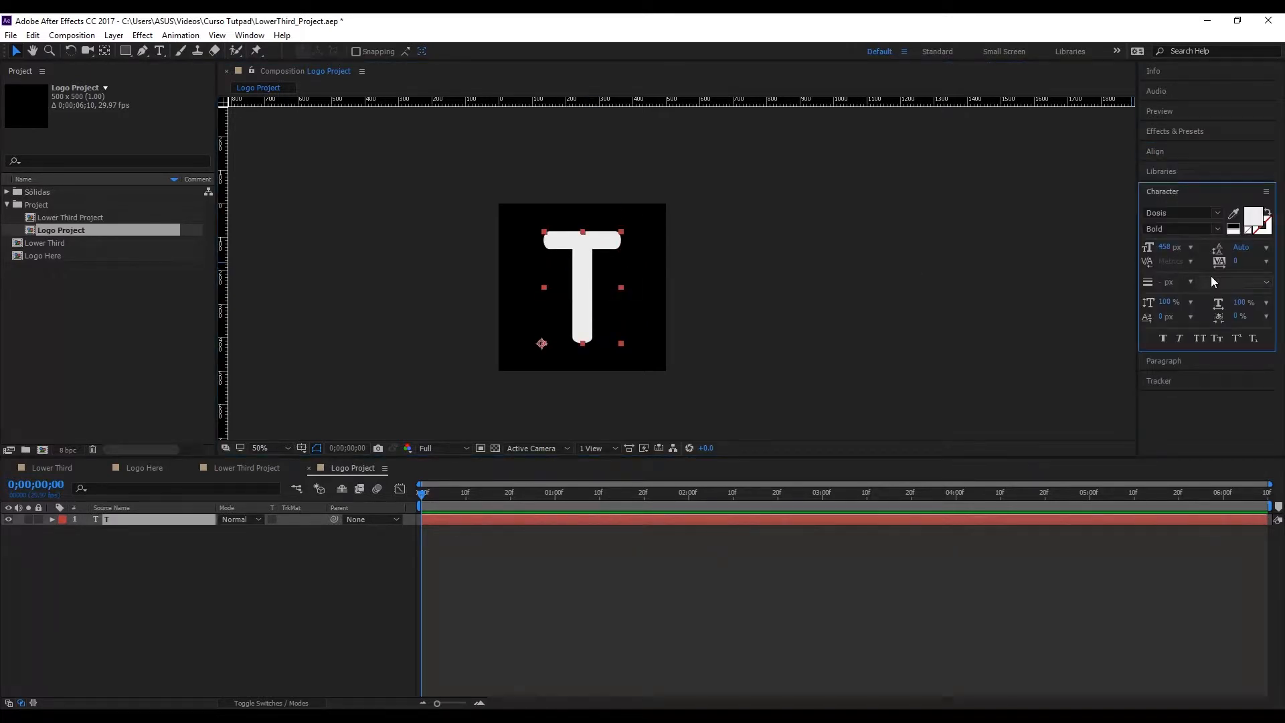
click(1215, 229)
click(1187, 333)
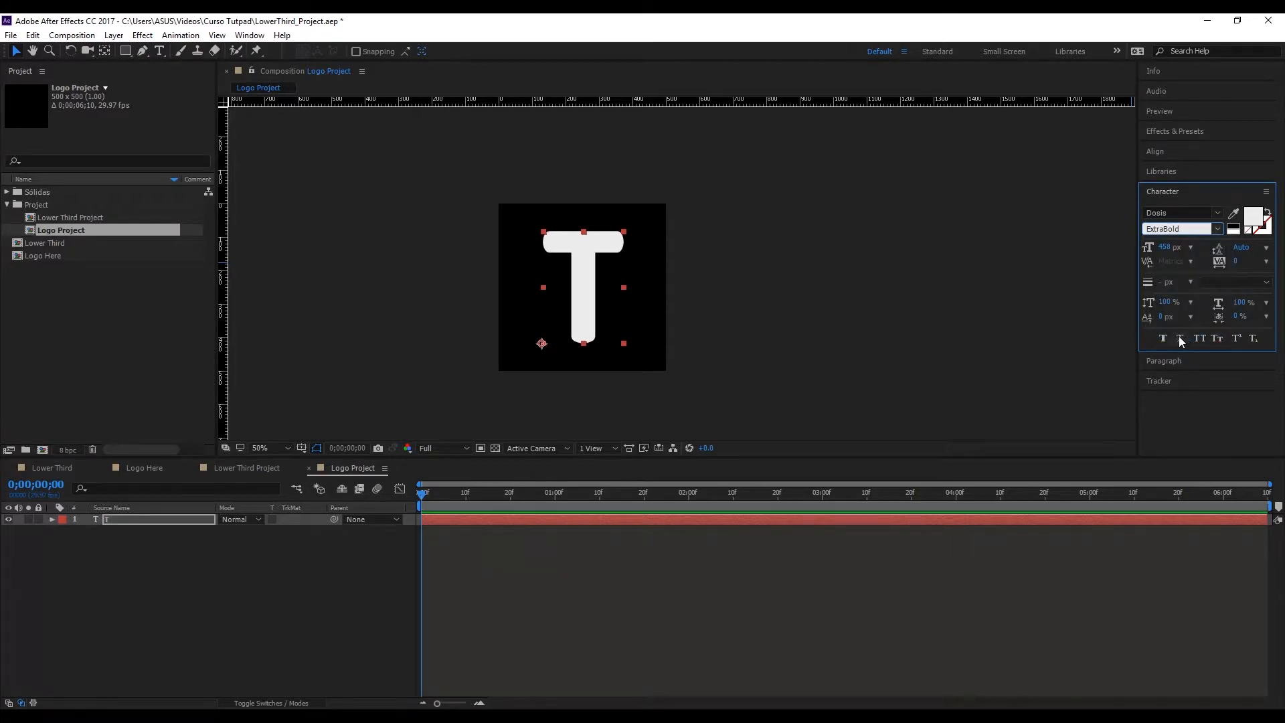
Step: Re-center the letter T horizontally in the Logo Project composition
click(848, 327)
click(577, 309)
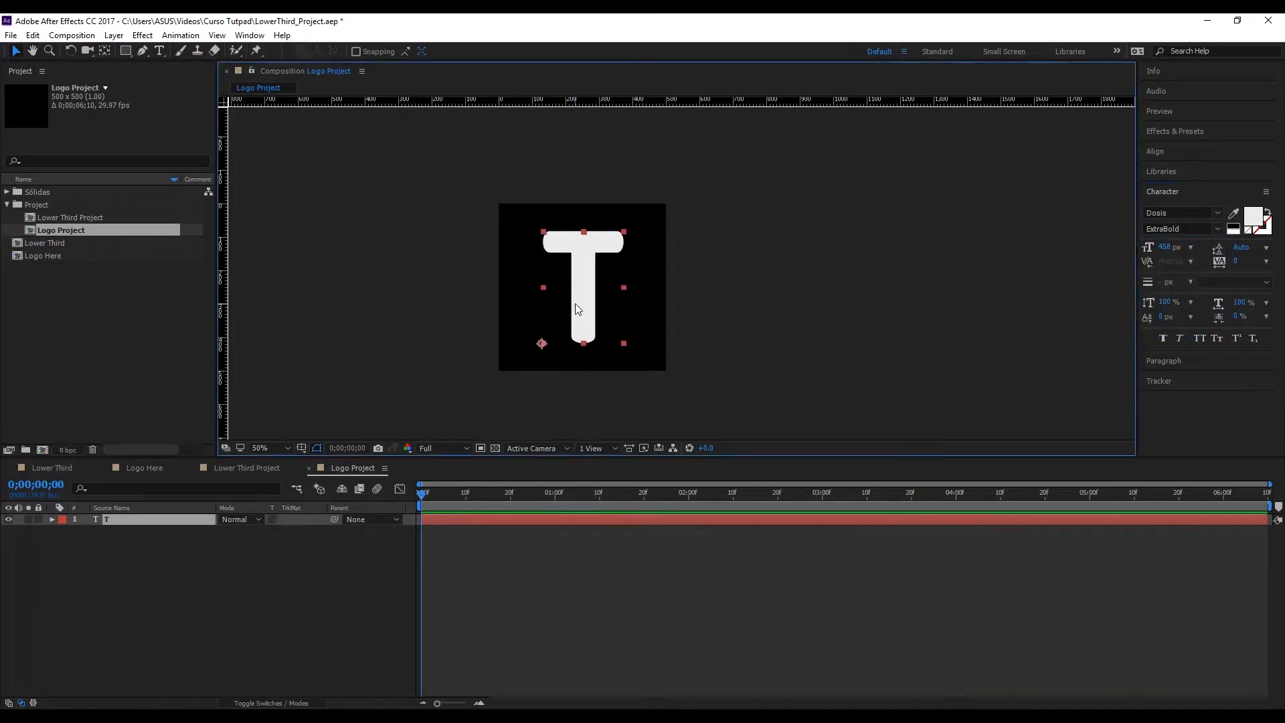
click(1154, 151)
click(1177, 186)
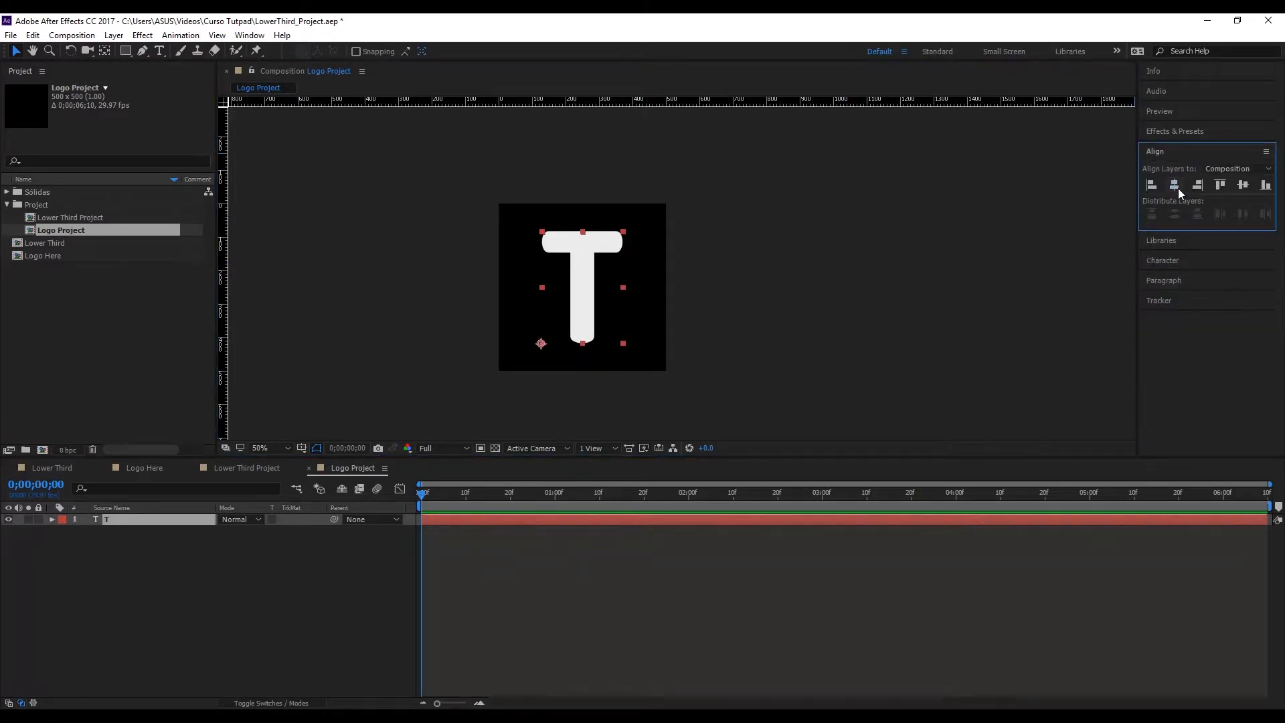
click(777, 267)
Step: Add the Logo Project composition as the top layer of Lower Third Project and place it over the square logo frame
click(264, 469)
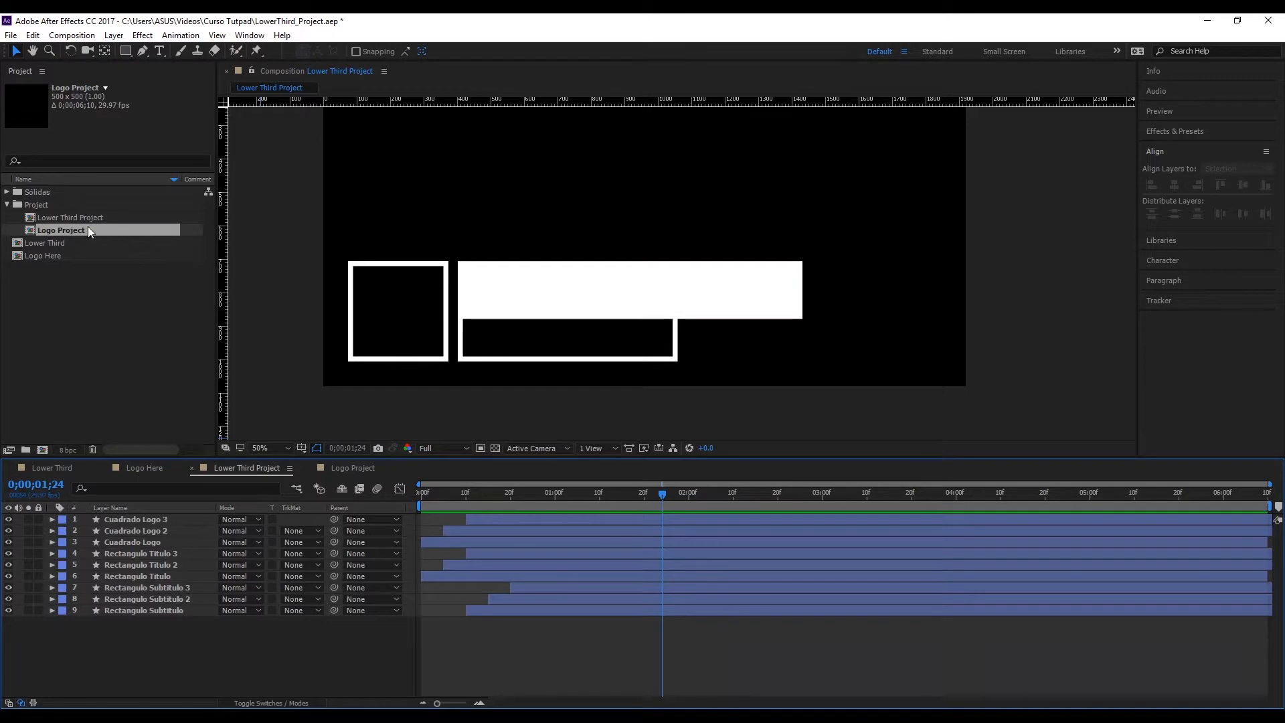
drag(69, 233, 100, 516)
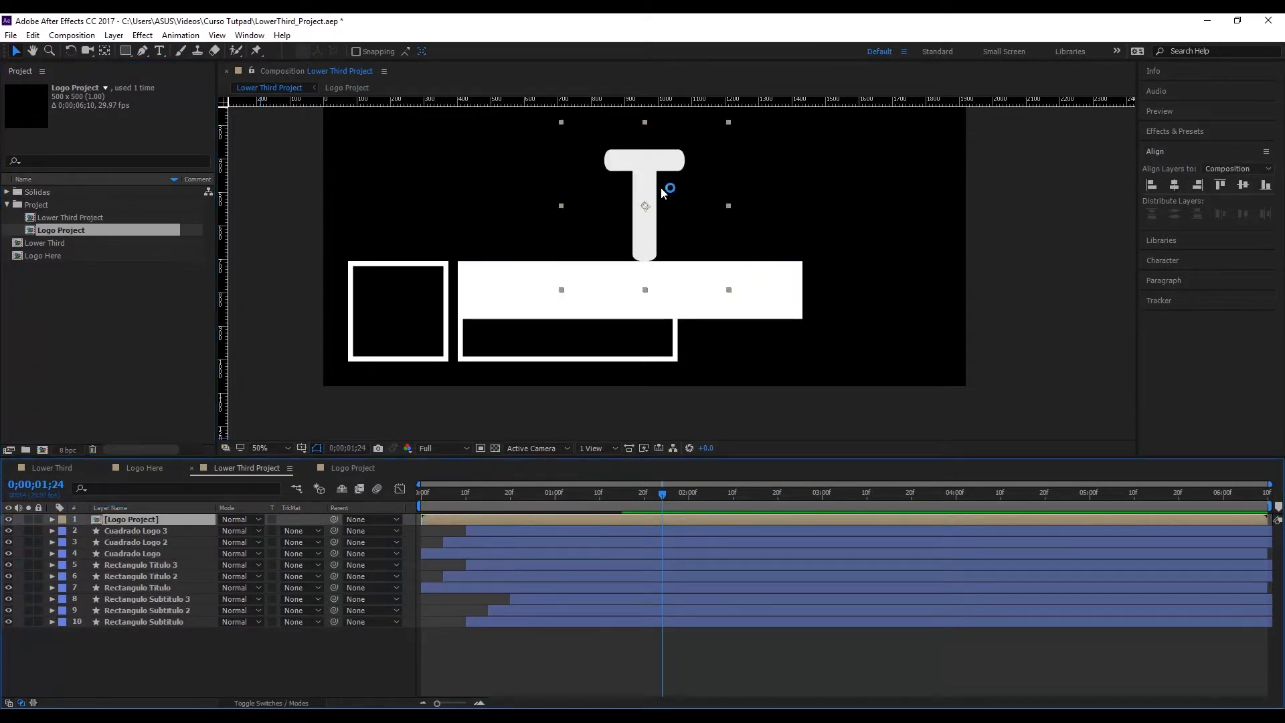
drag(646, 232, 403, 336)
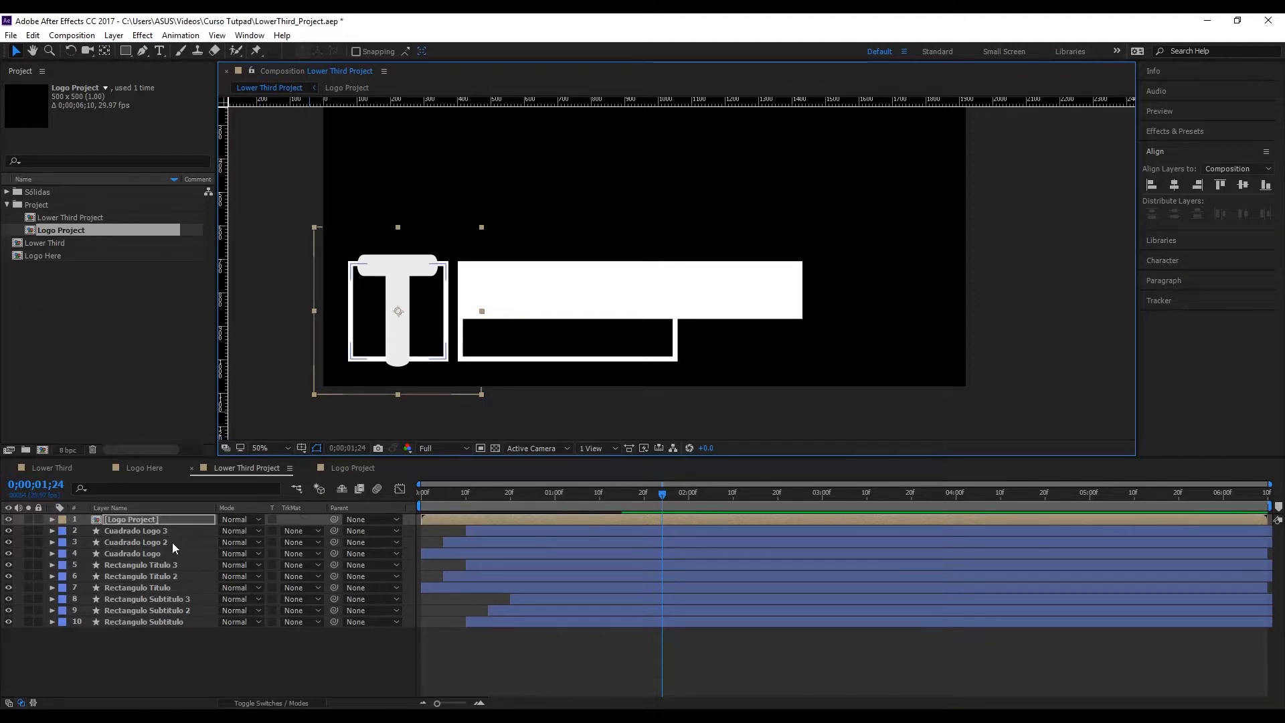
Step: Scale the Logo Project layer down to 49% so the T fits inside the square frame
key(s)
drag(270, 533, 241, 533)
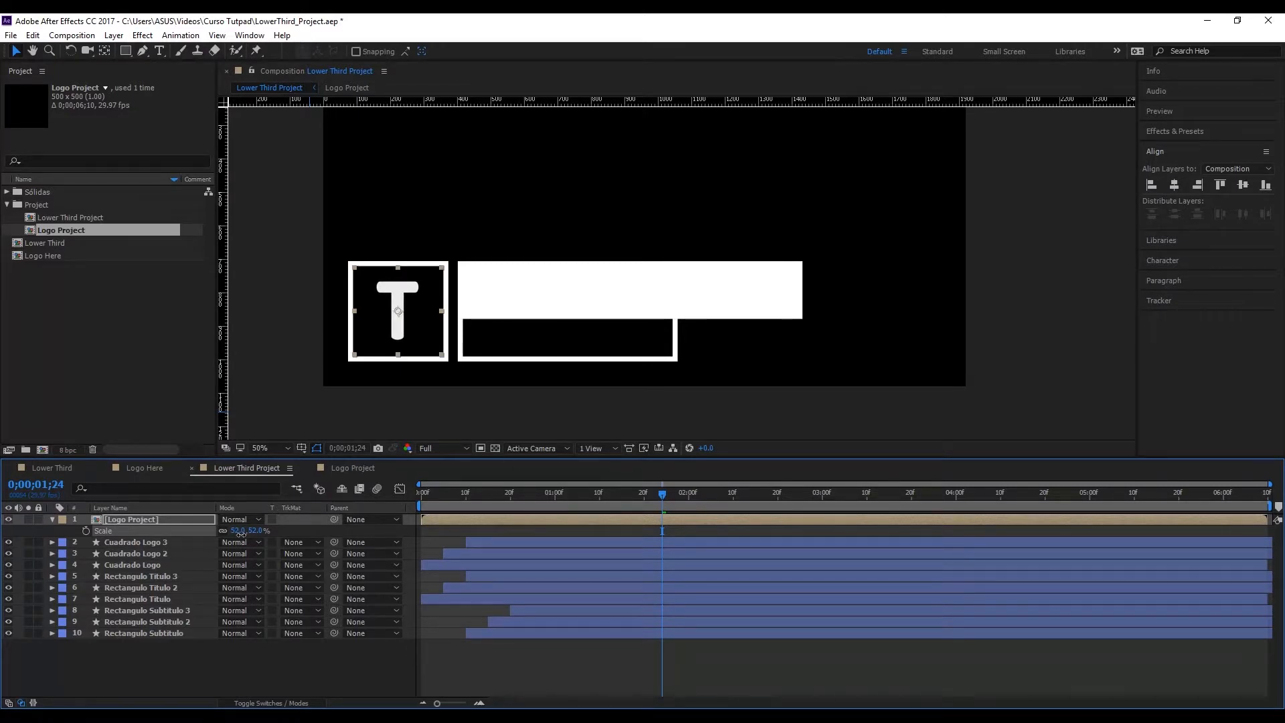
drag(241, 533, 239, 533)
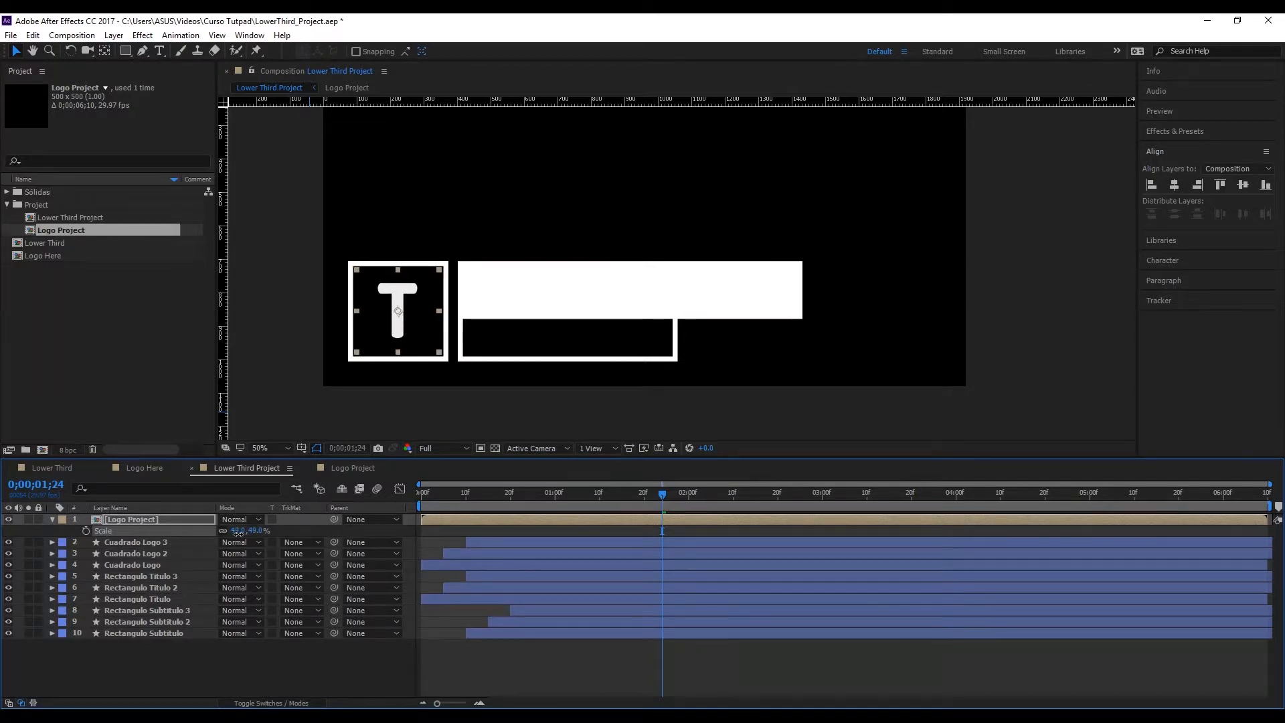
click(1015, 311)
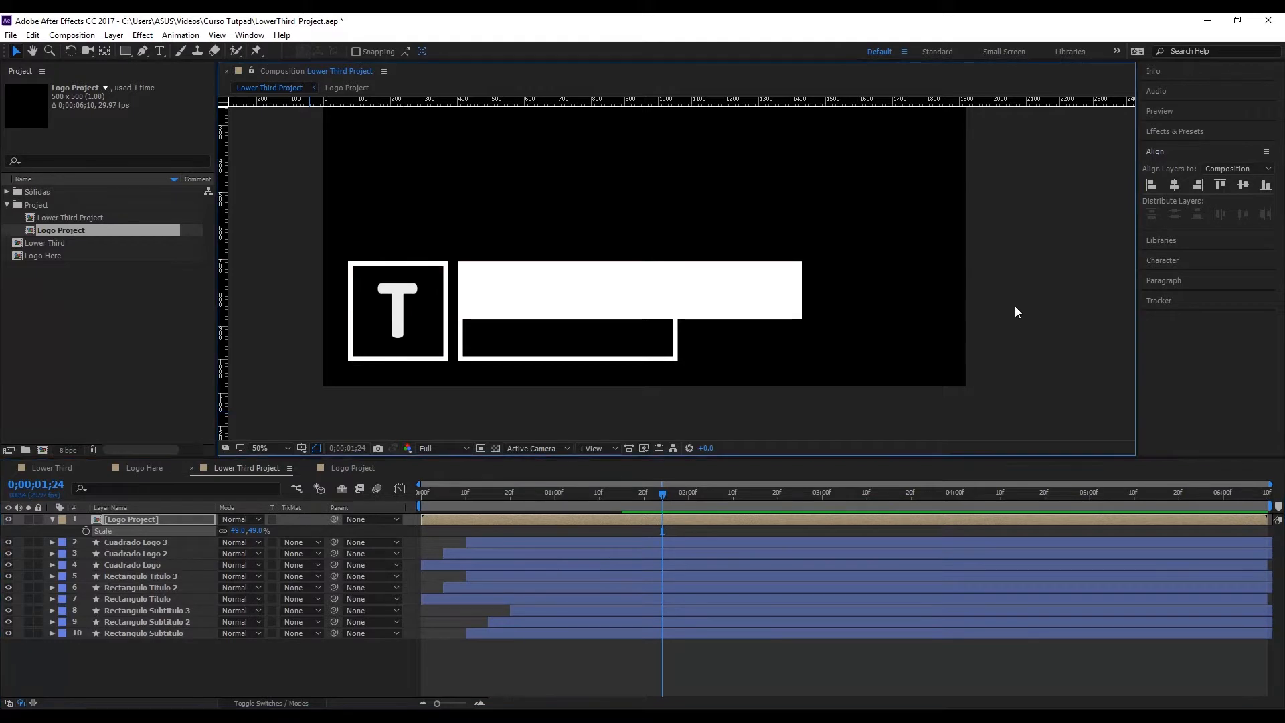
drag(443, 496, 680, 502)
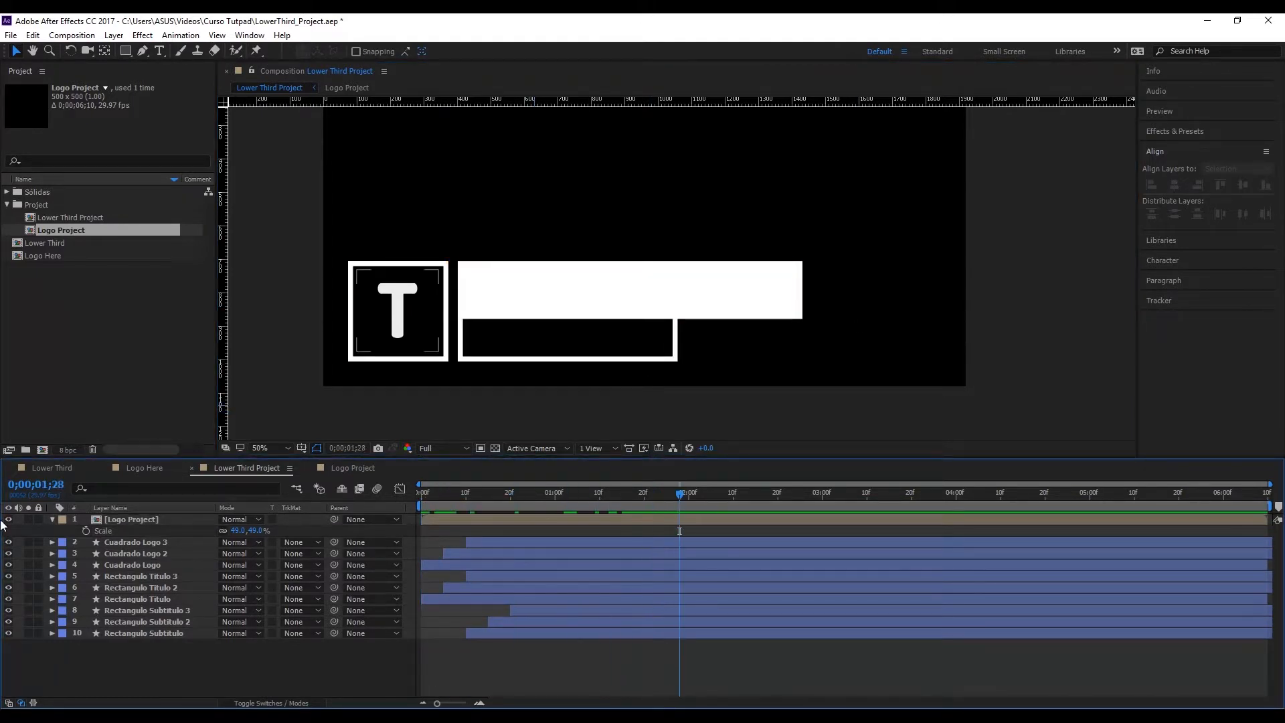
click(53, 519)
Step: Duplicate the Cuadrado Logo layer and move the copy above the Logo Project layer
click(169, 531)
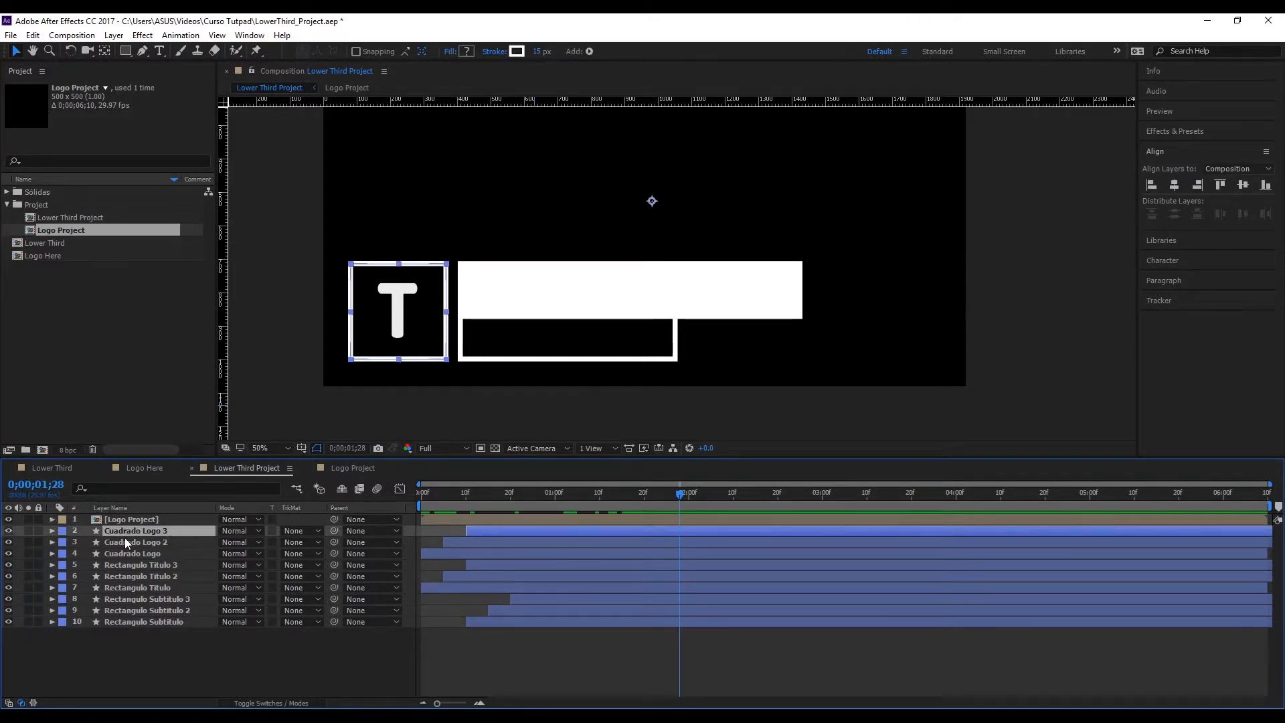
click(131, 554)
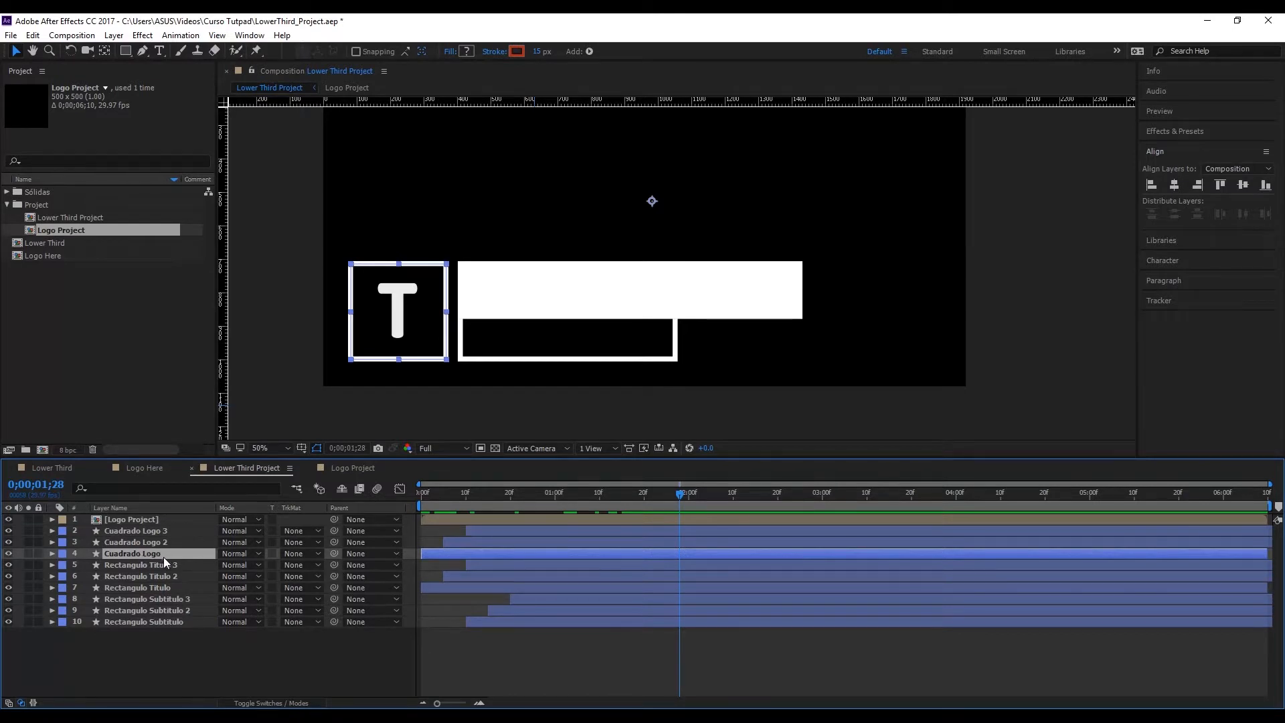
key(ctrl+d)
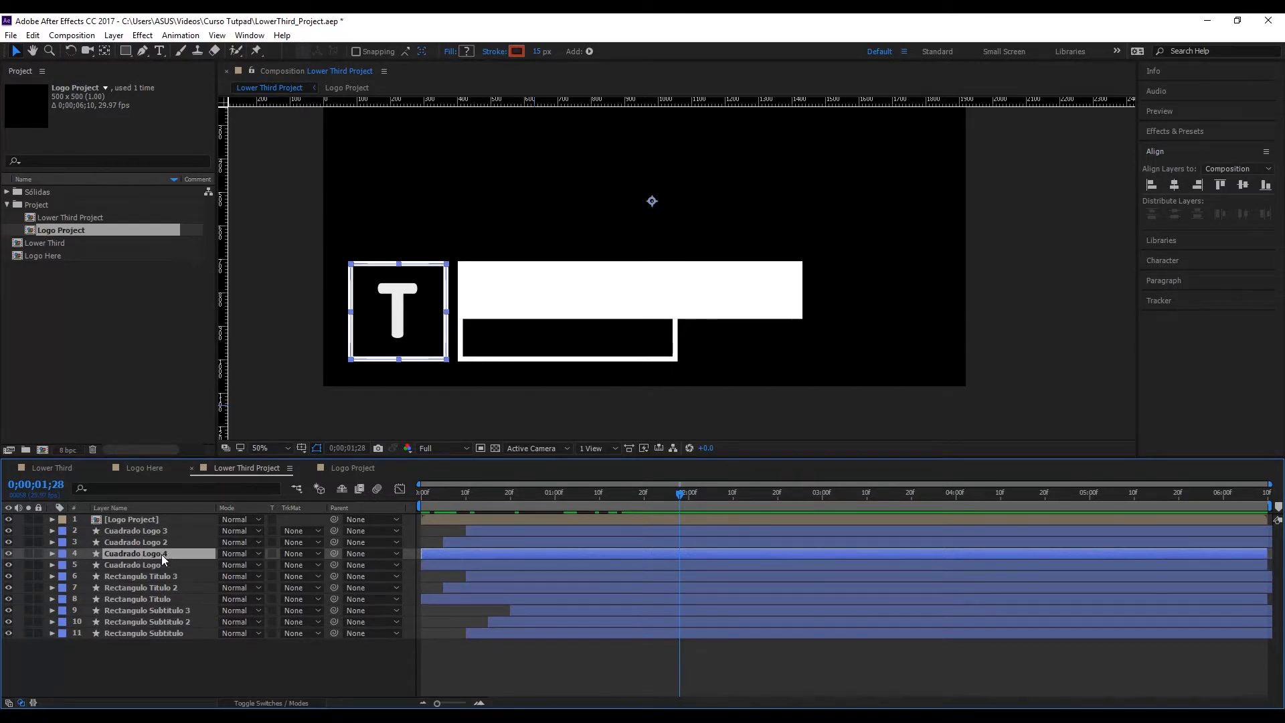
drag(155, 555, 155, 520)
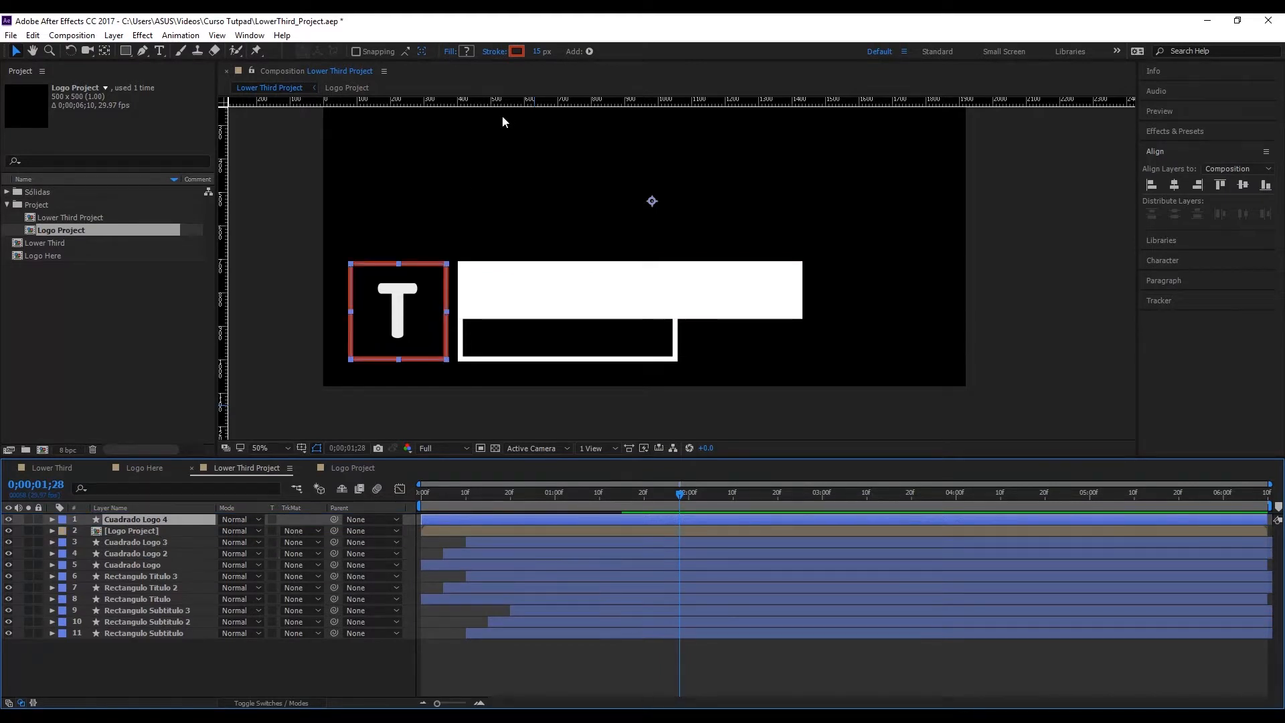
Step: Set the duplicated square's stroke to none
click(495, 53)
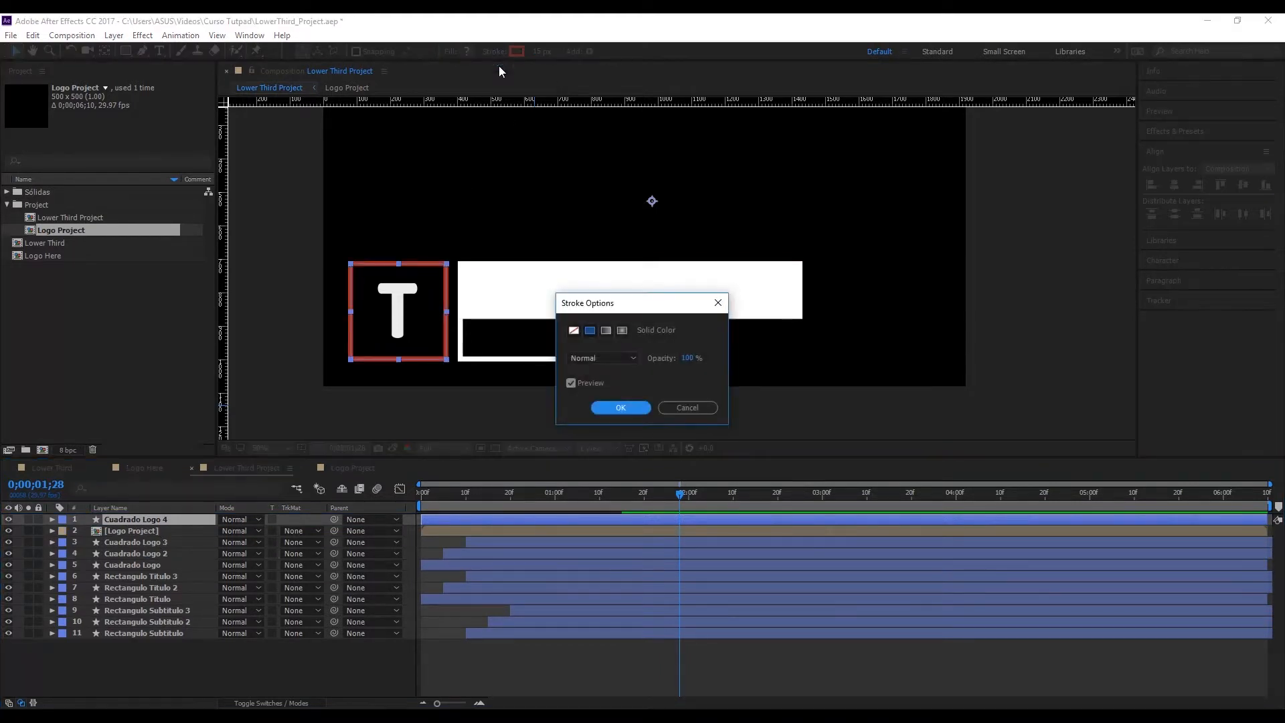
click(575, 331)
click(619, 410)
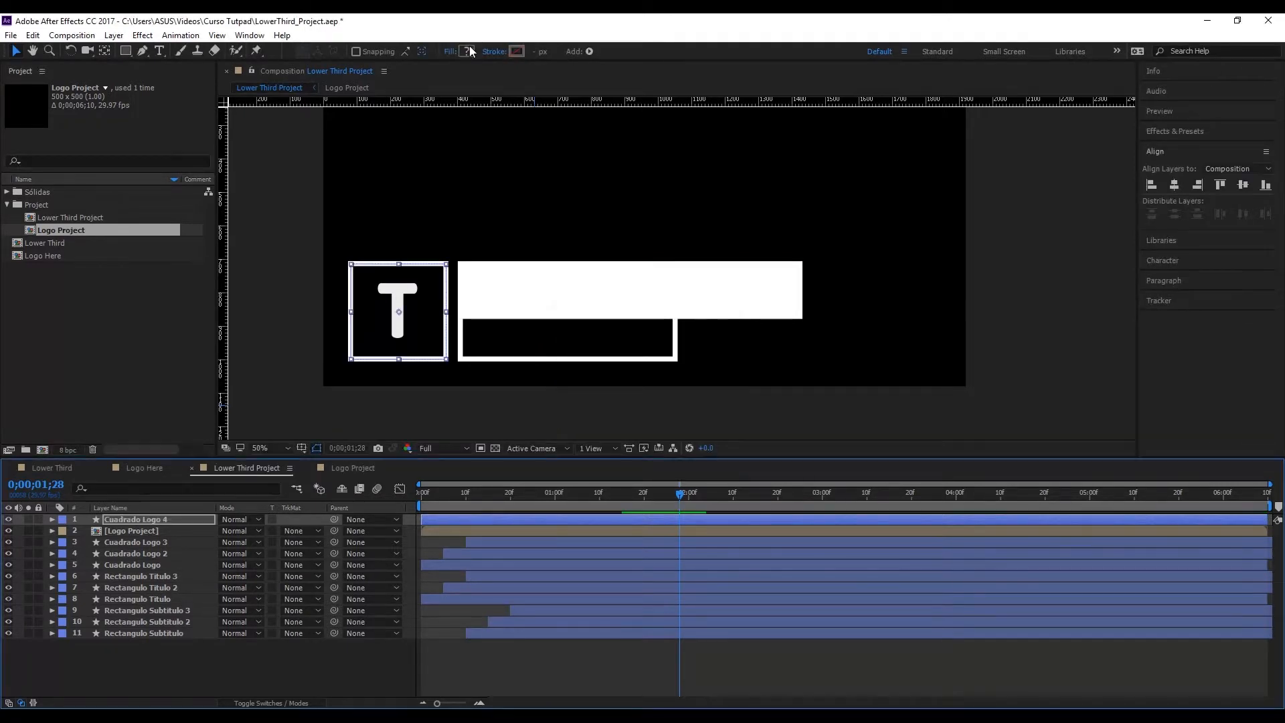
Step: Try to set the duplicated square's fill color to white, FFFFFF
click(465, 51)
click(320, 421)
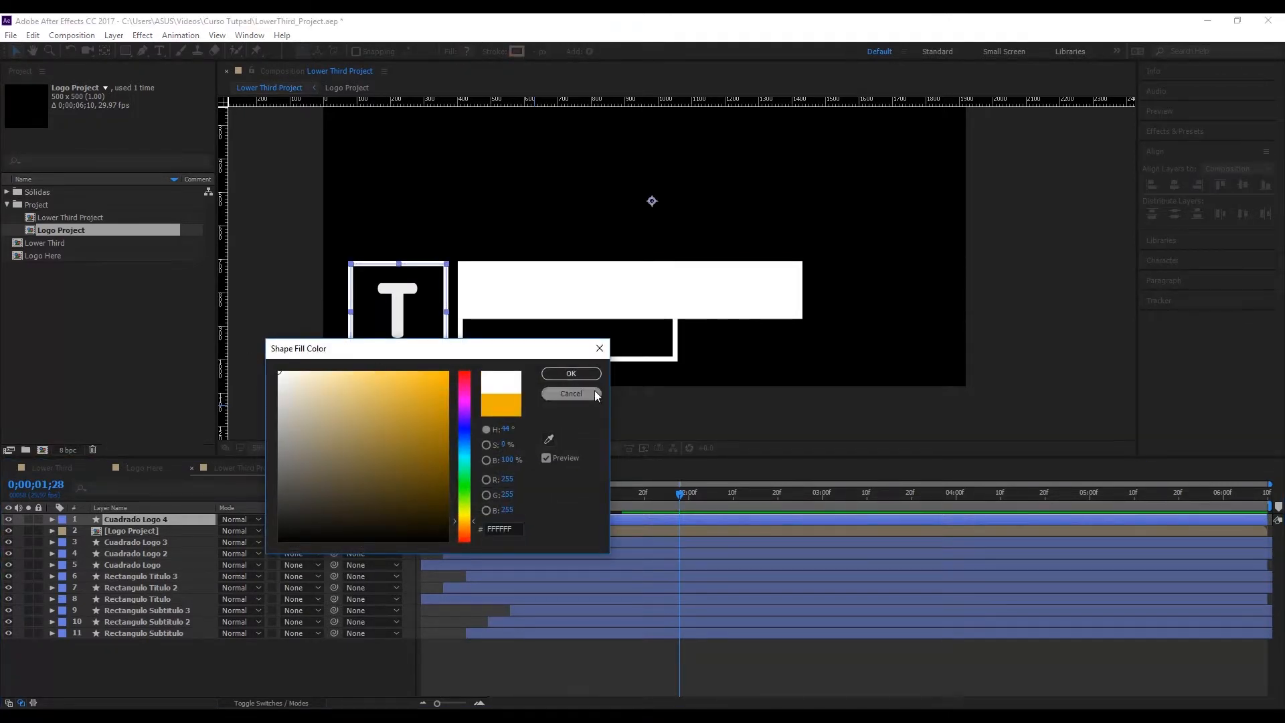
click(584, 376)
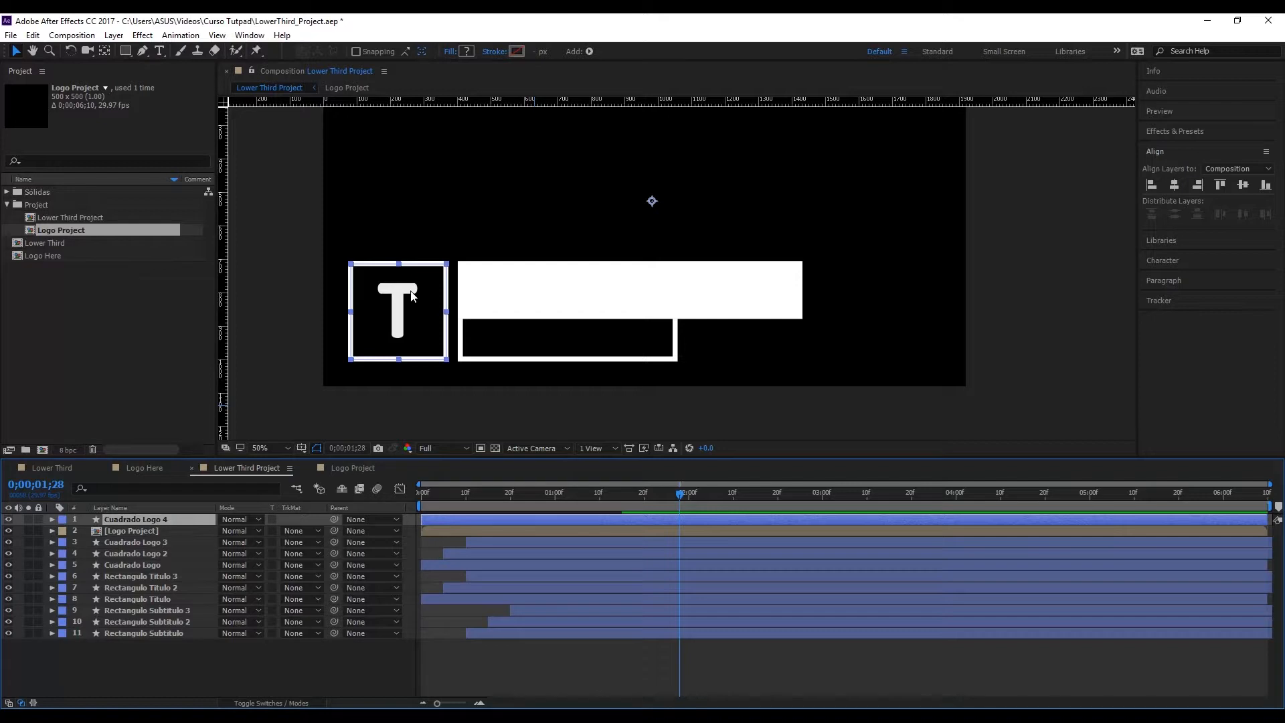
Step: Add a fill to the duplicated square's contents and set its color to red C21616
click(53, 521)
click(320, 531)
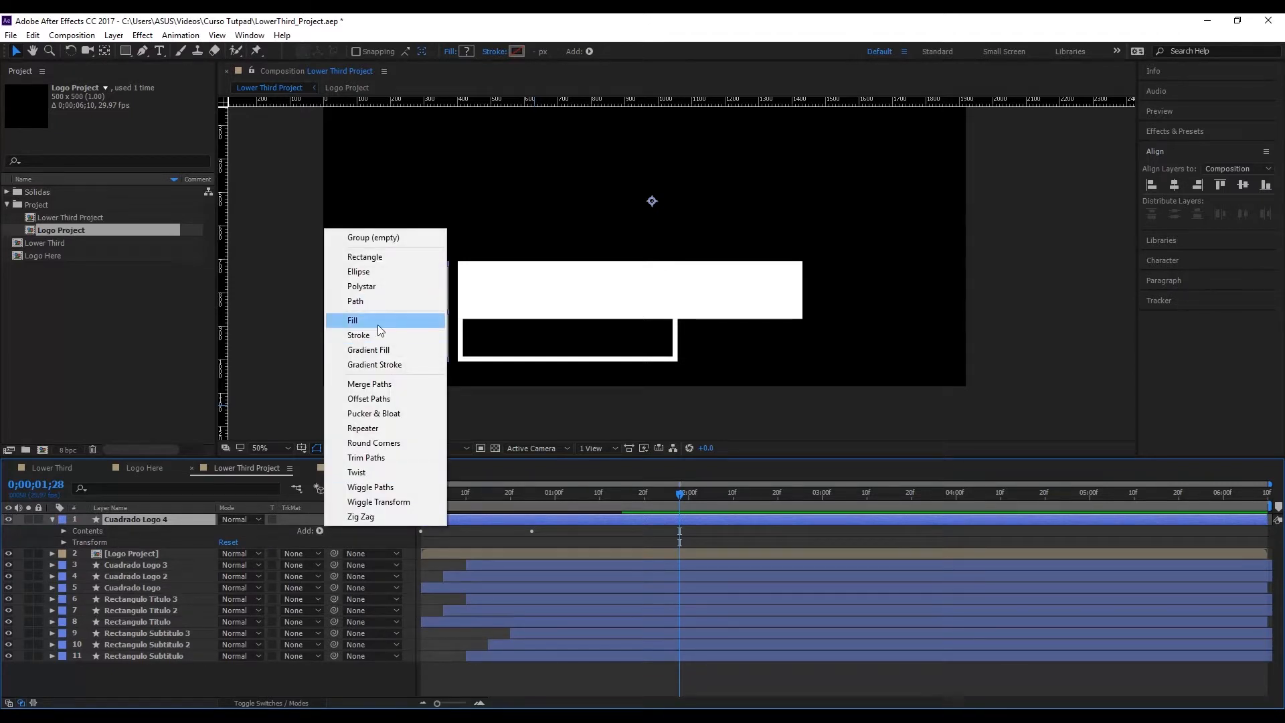
click(378, 321)
click(465, 52)
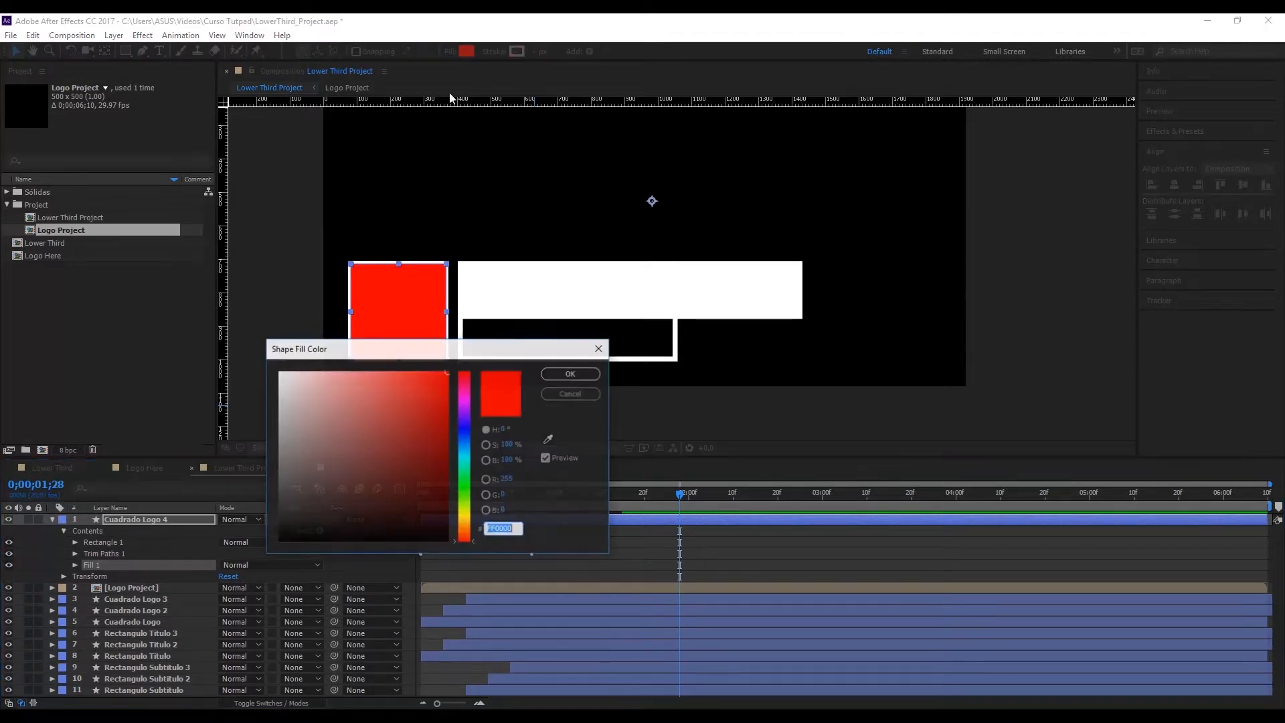
drag(308, 385, 276, 367)
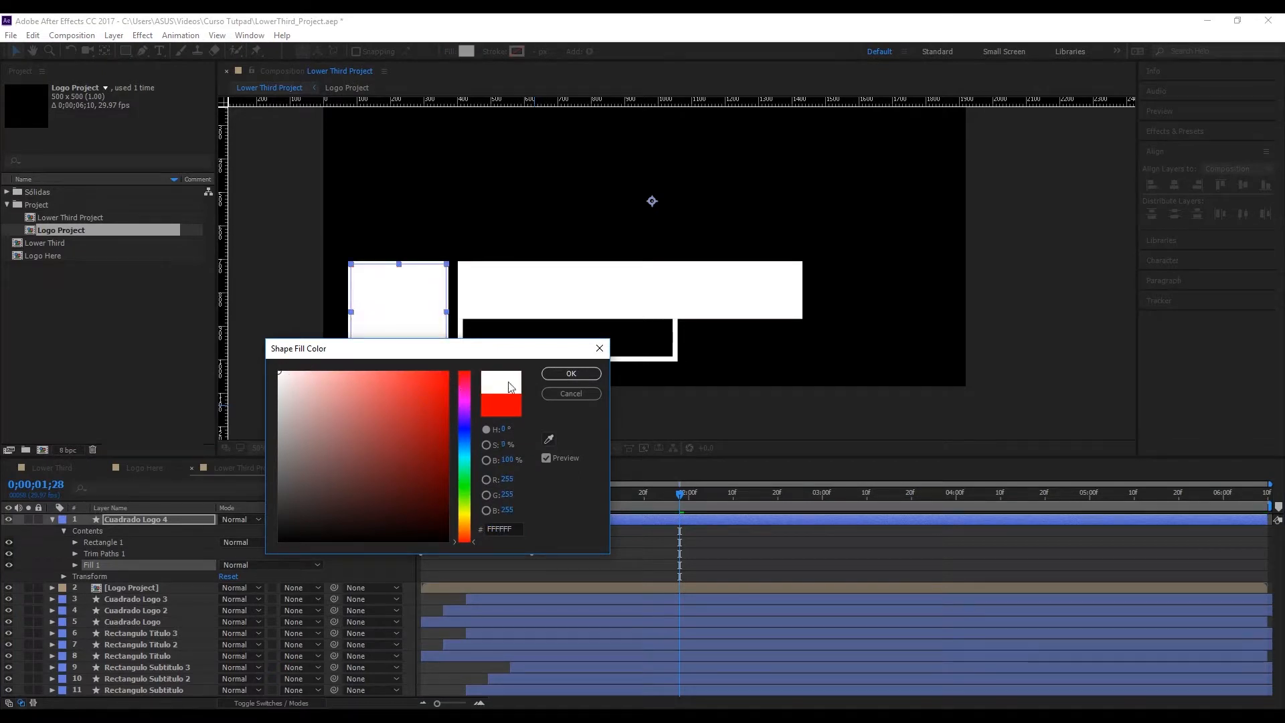
click(418, 444)
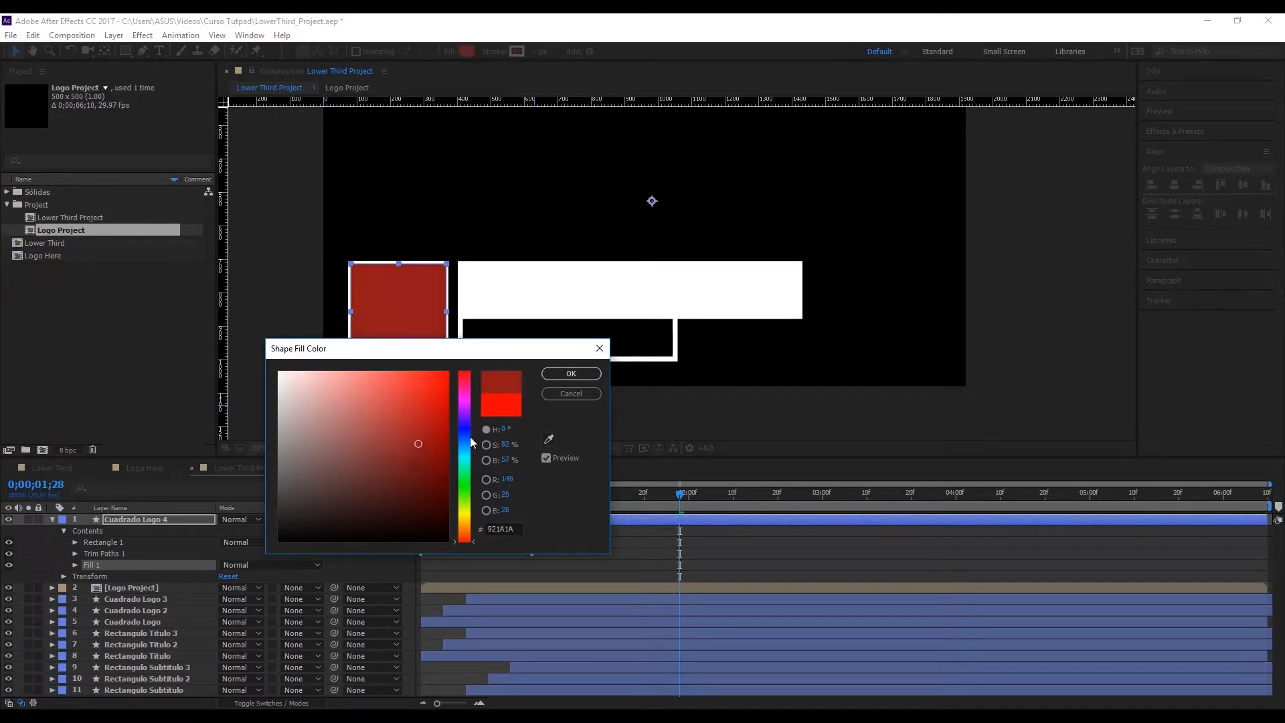
click(427, 414)
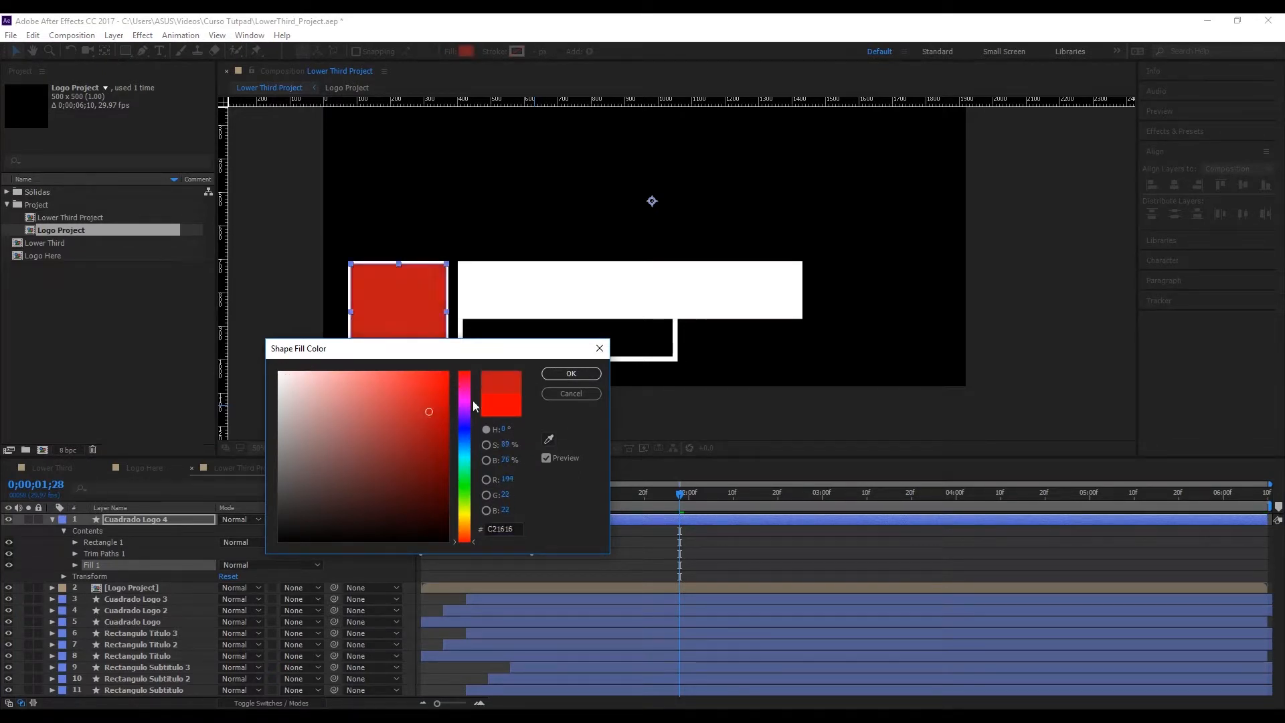
click(552, 373)
Step: Rename the duplicated square layer as Logo Mate and collapse its properties
click(143, 524)
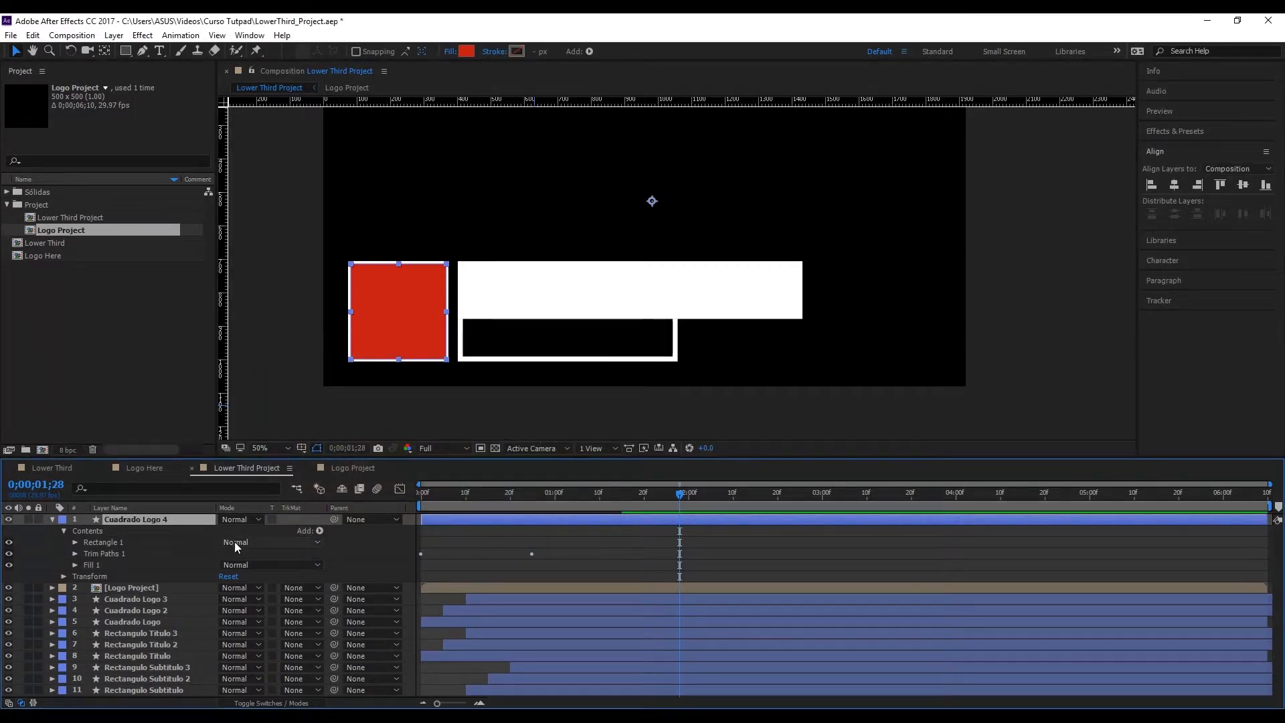
key(Return)
text(Logo)
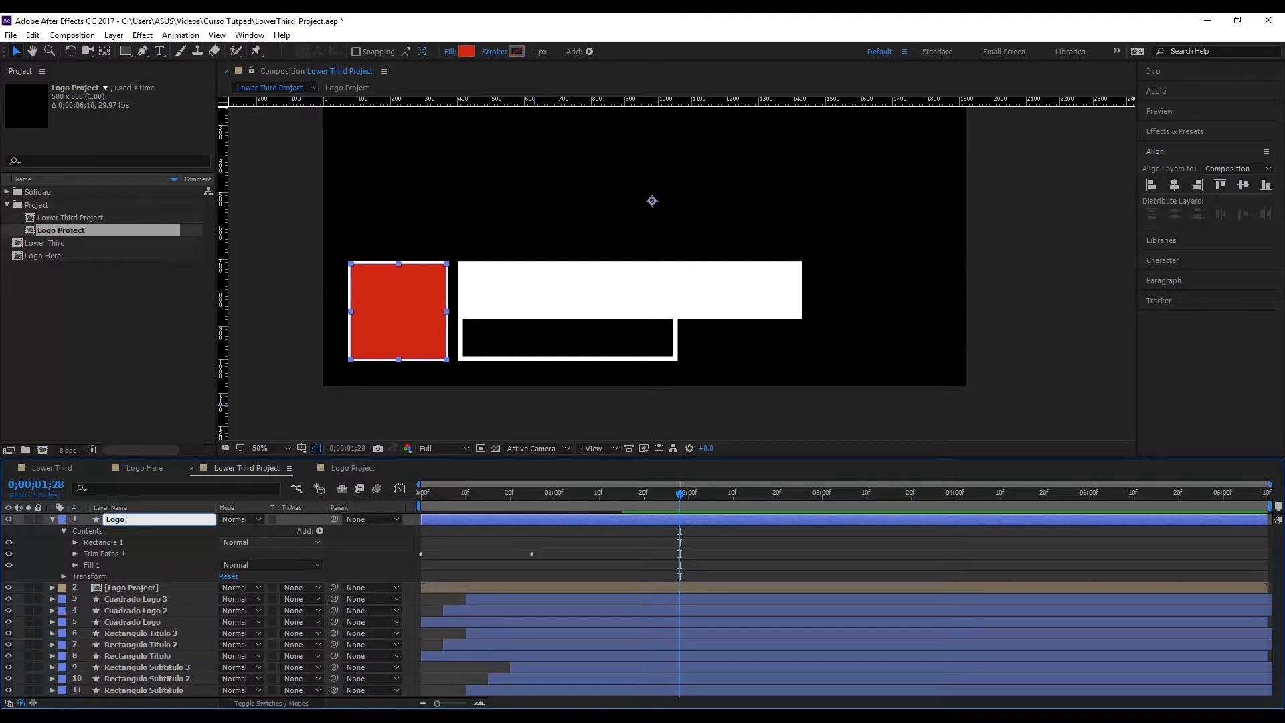
text( Mate)
key(Return)
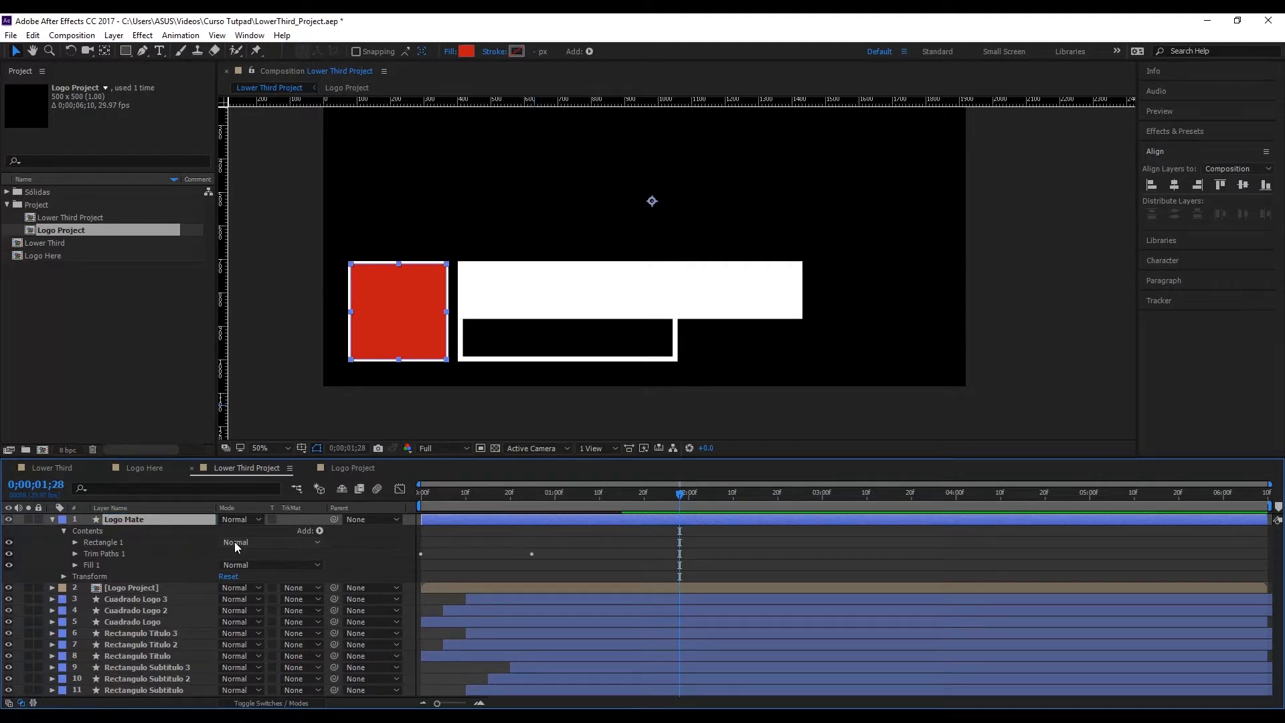
click(53, 519)
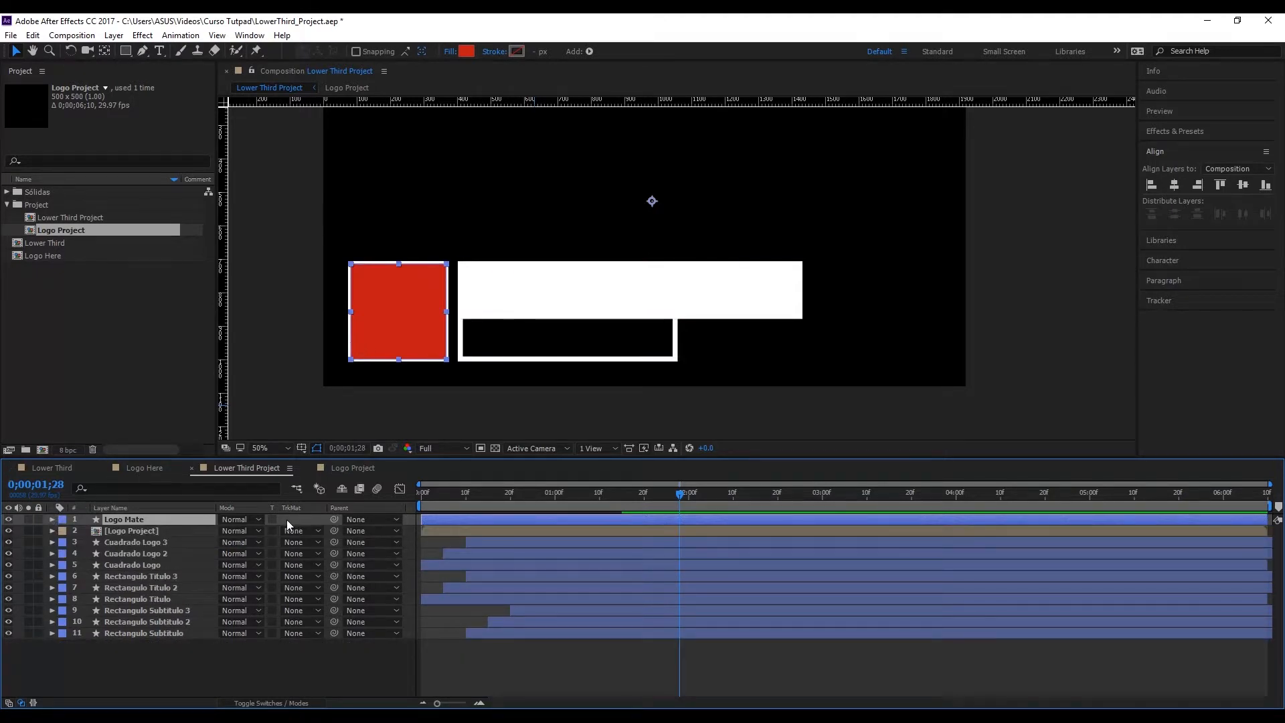
click(291, 703)
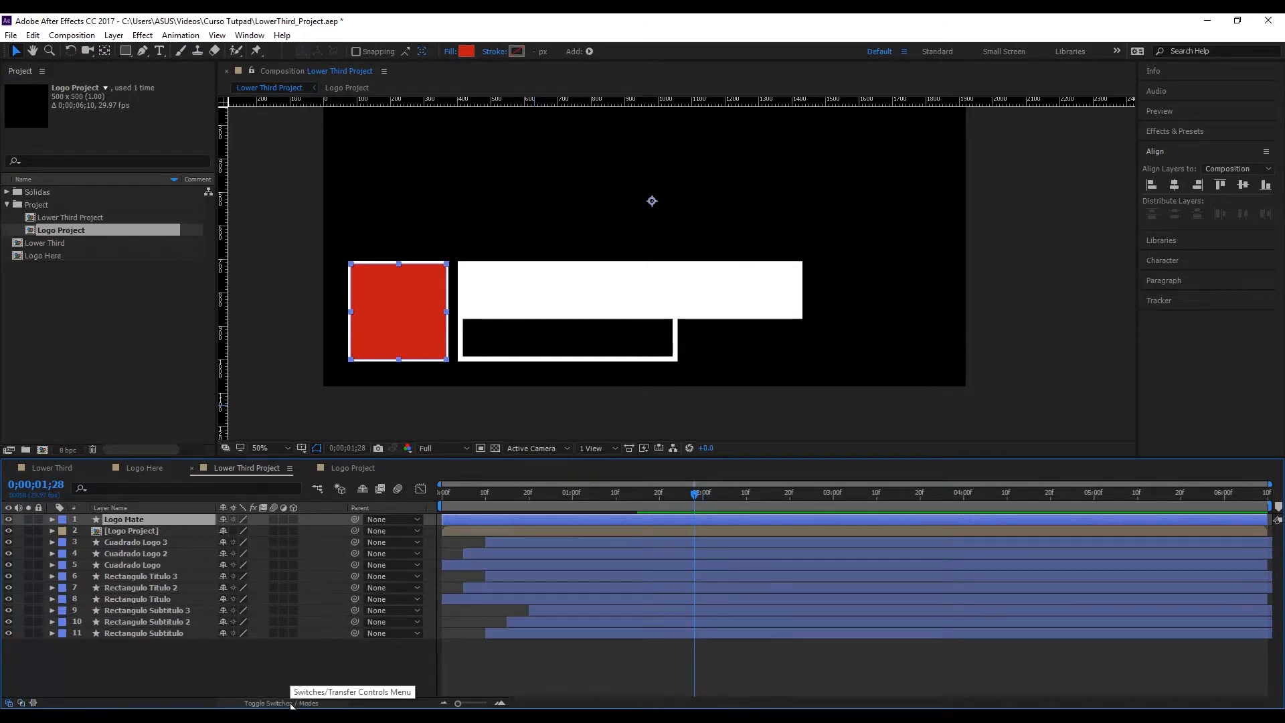
click(292, 703)
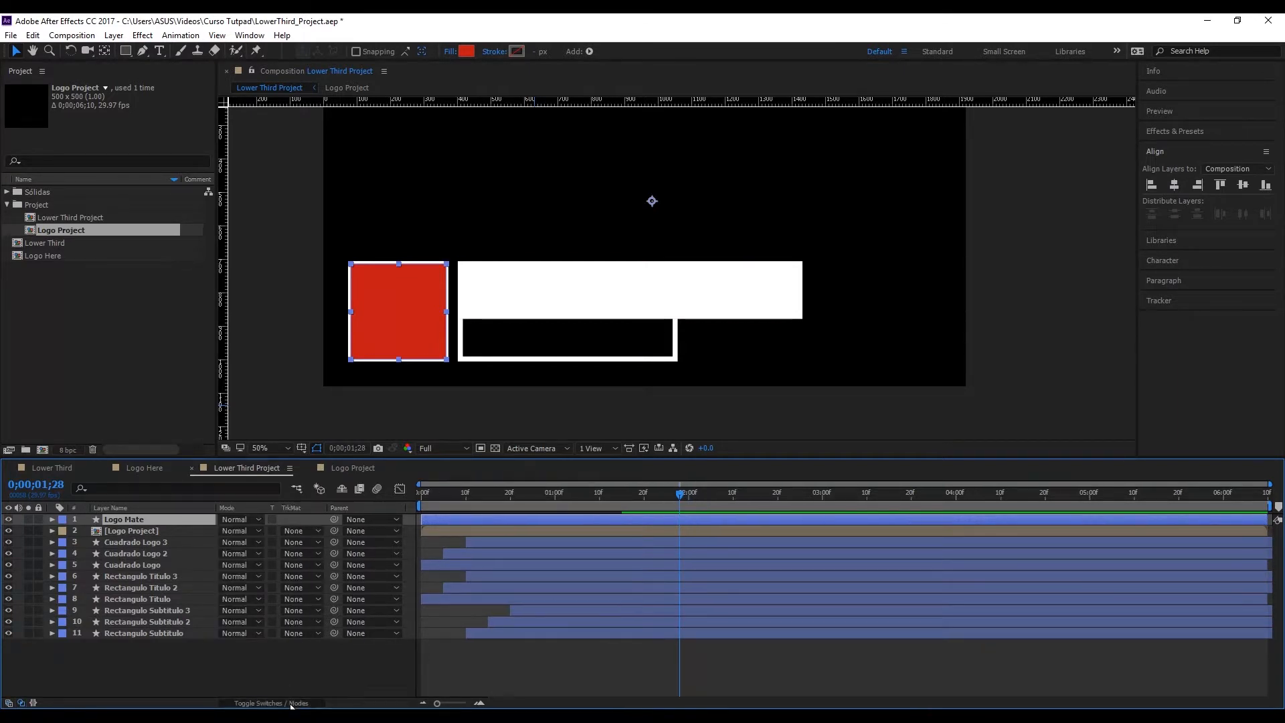
click(291, 703)
click(291, 703)
Step: Set the Logo Project layer's track matte to Alpha Matte "Logo Mate"
click(140, 531)
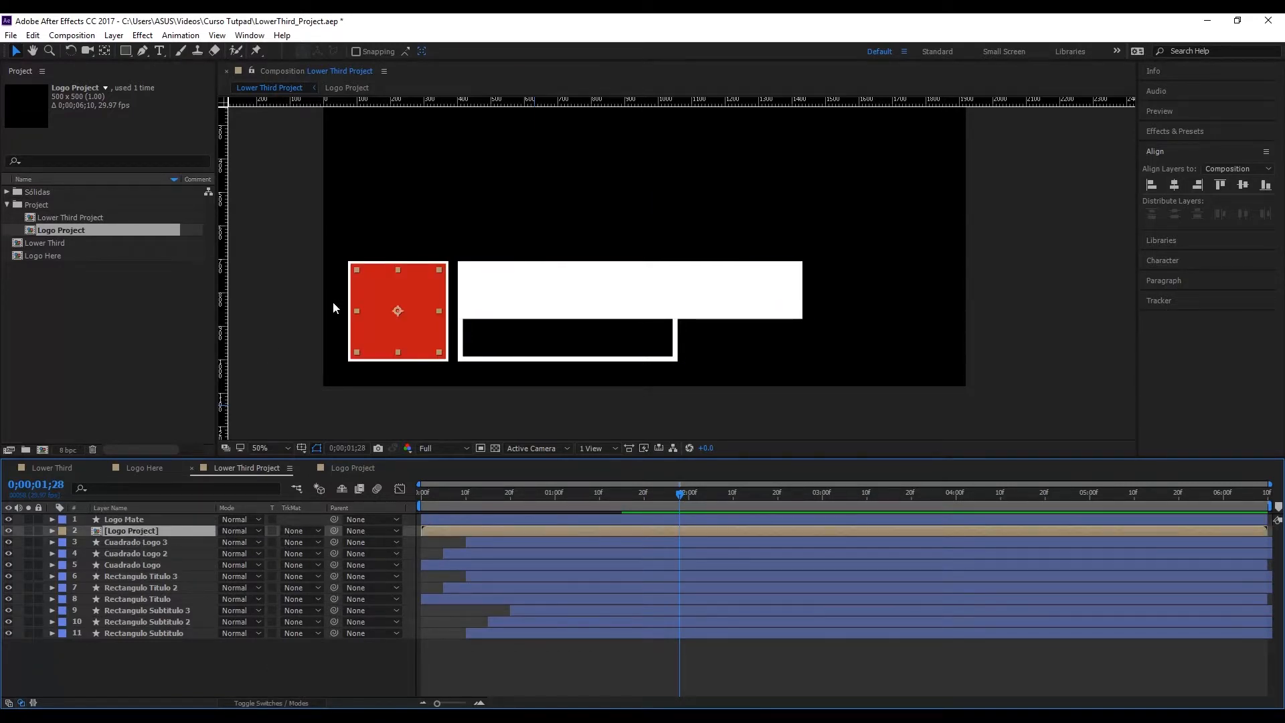
click(153, 523)
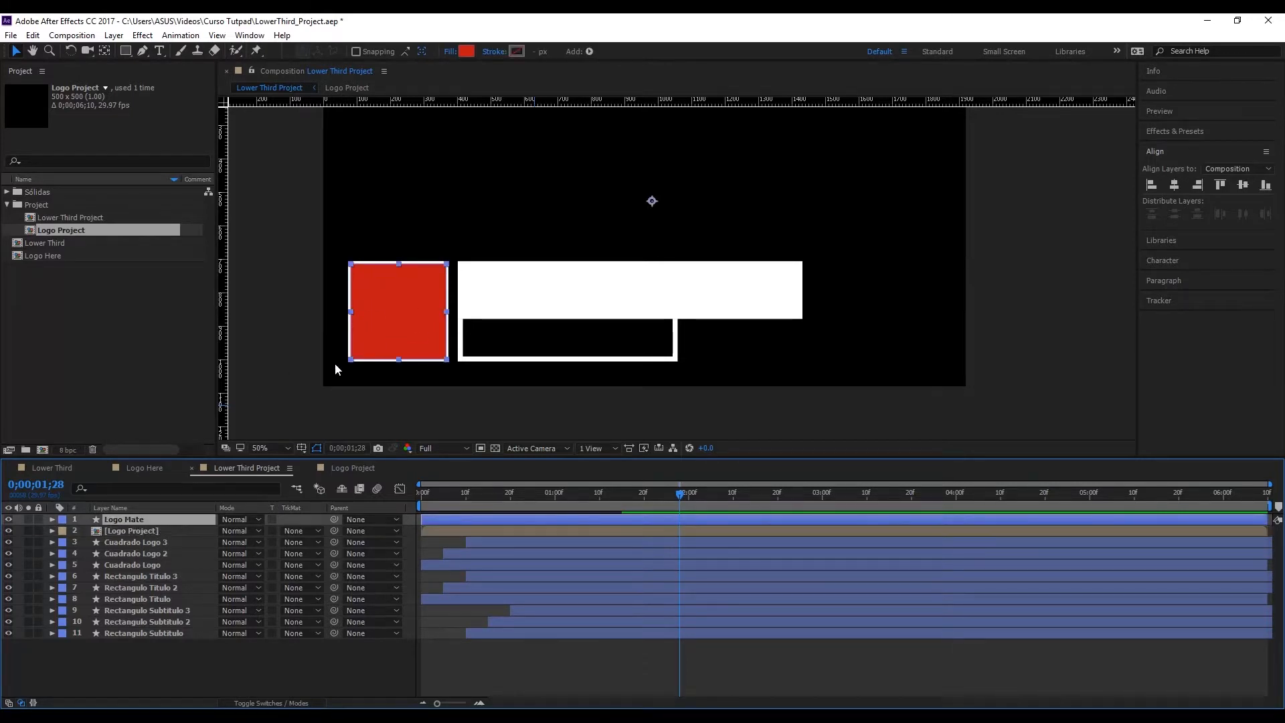
click(300, 531)
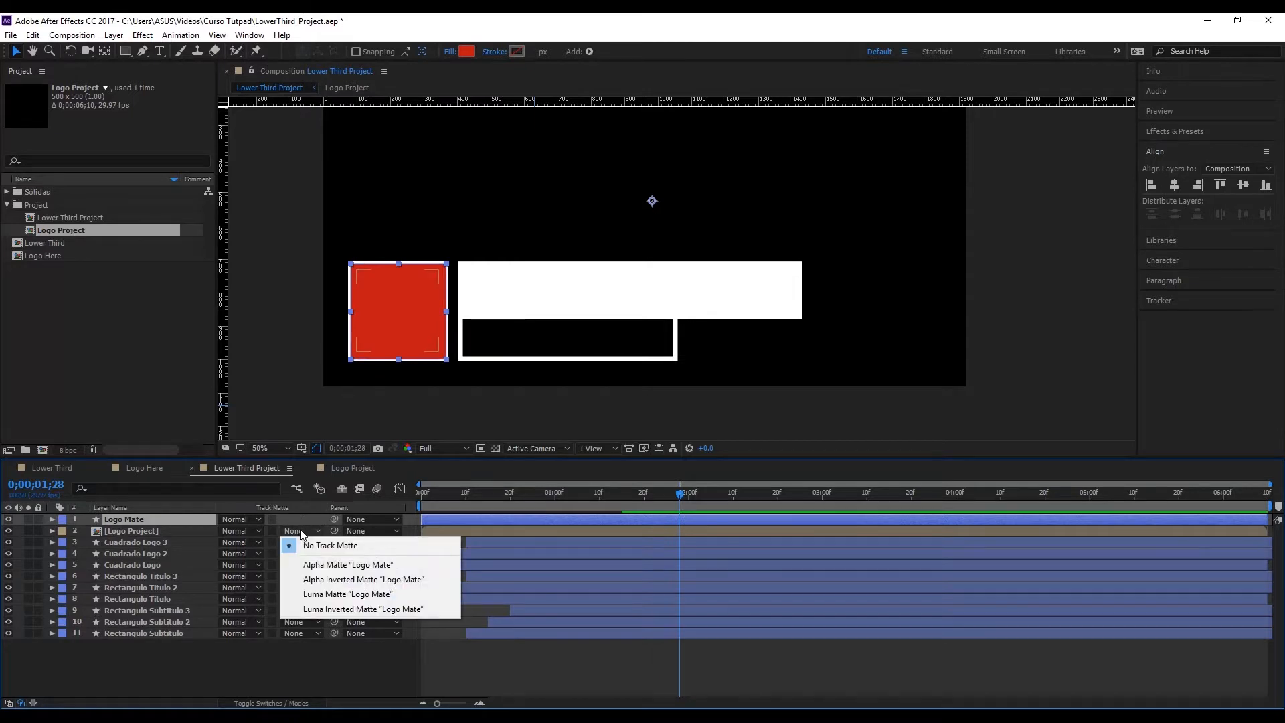
click(322, 565)
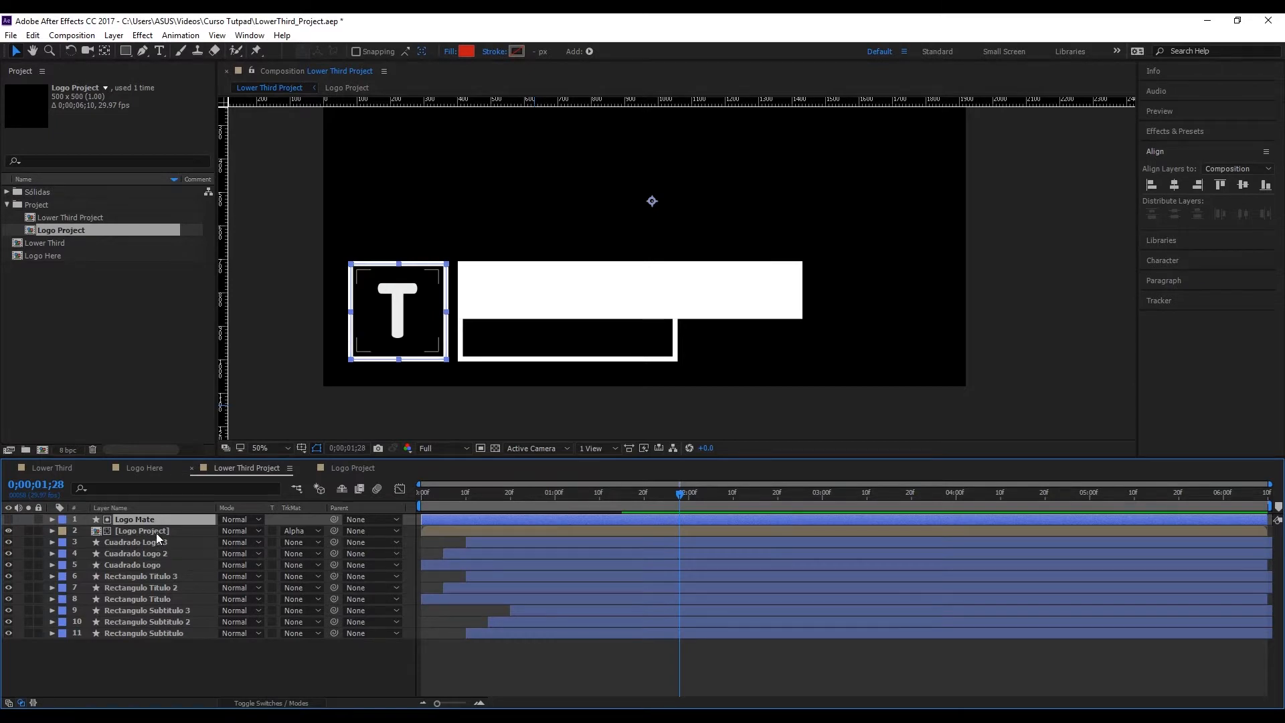
Step: Test the matte by moving the T logo toward the square's lower-right corner, and undo the move
click(408, 322)
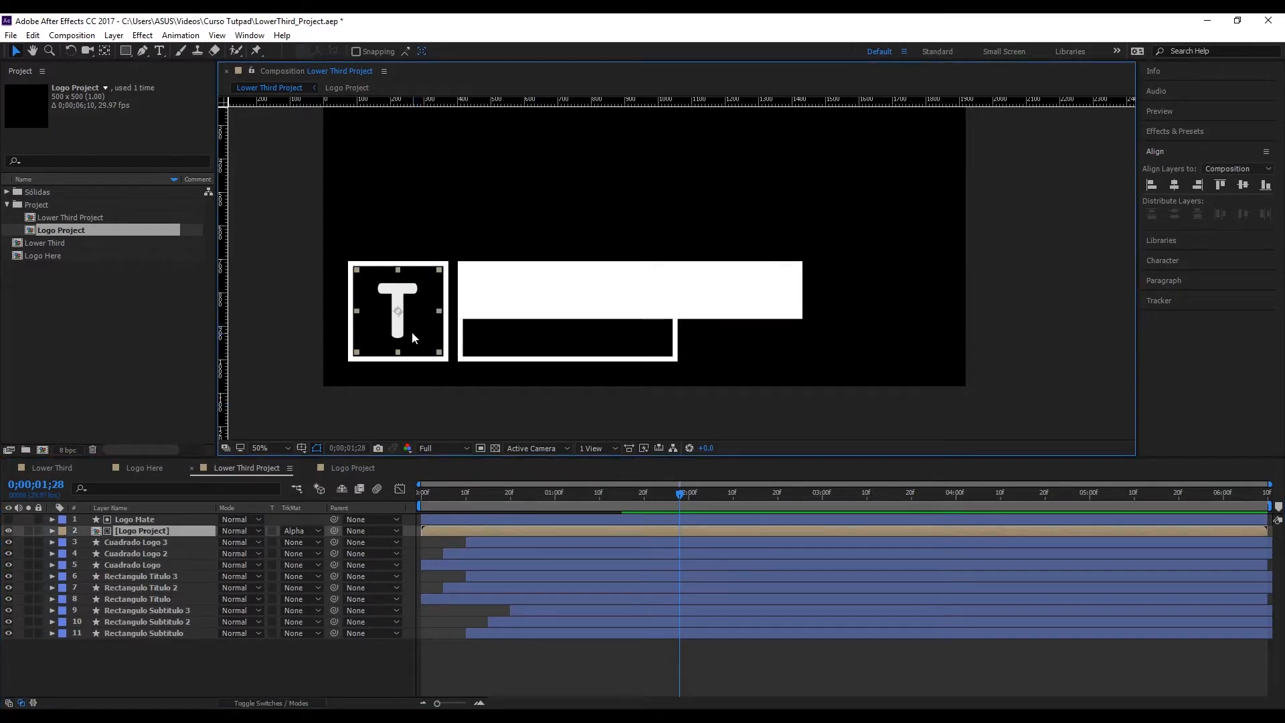
drag(407, 331, 444, 354)
key(ctrl+z)
Step: Keyframe the Logo Project layer's position at 0;00;00;14 and again at 0;00;01;05
click(137, 519)
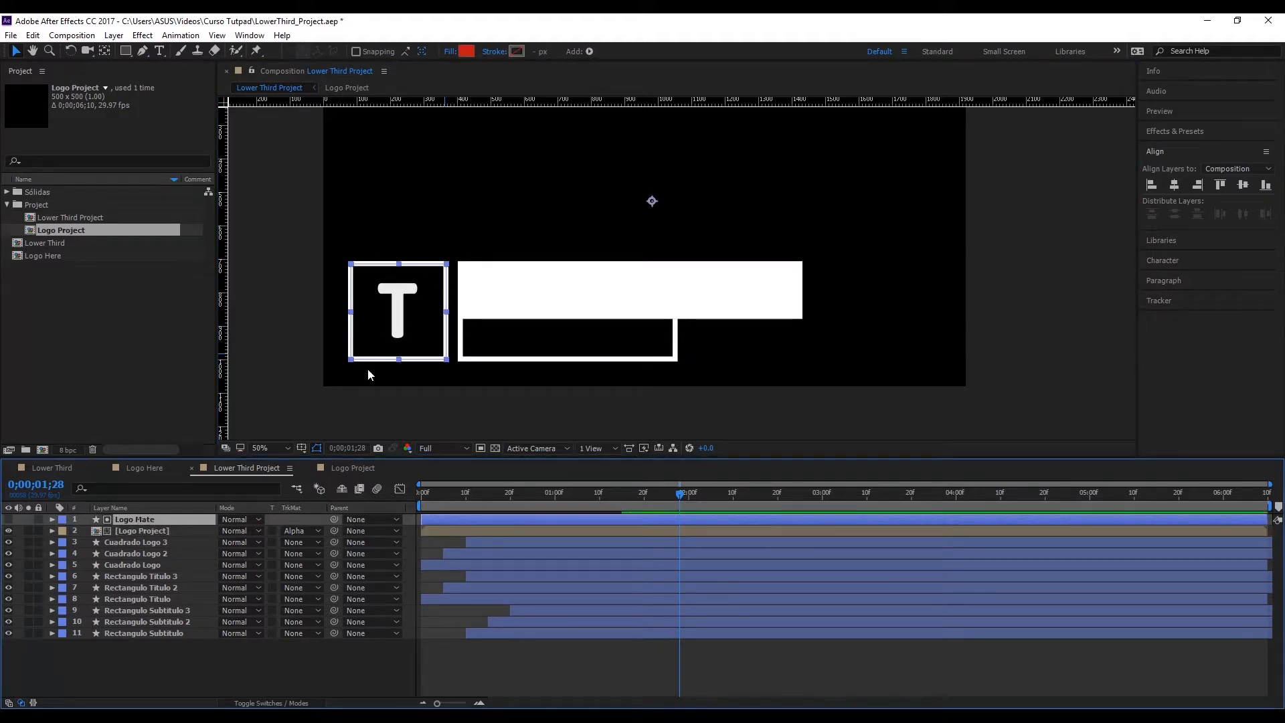
drag(434, 500, 375, 508)
click(147, 531)
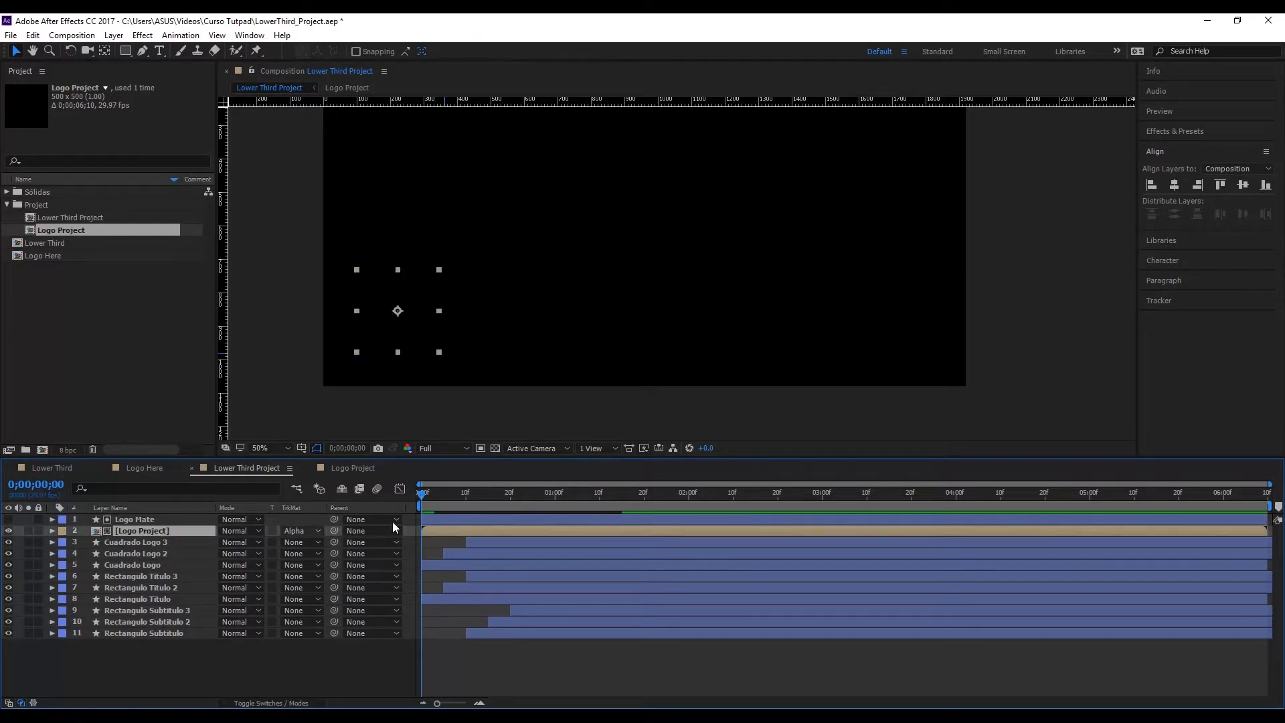
drag(467, 497, 486, 504)
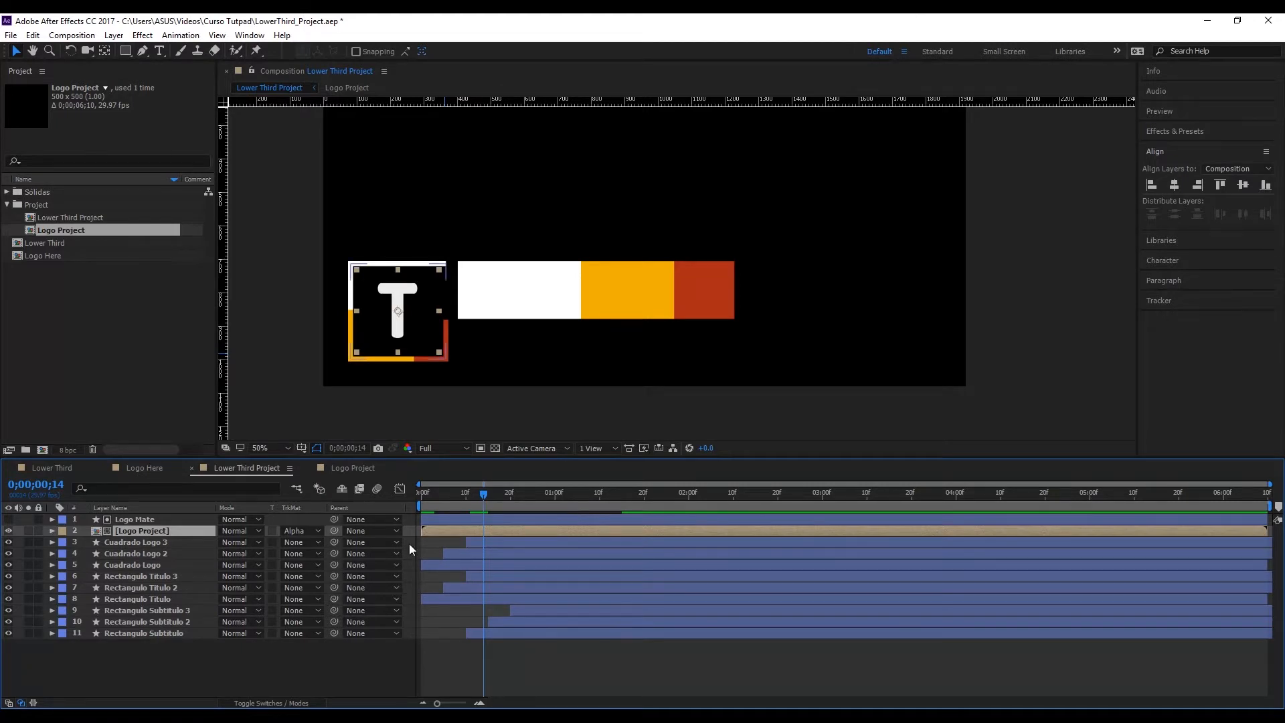
key(p)
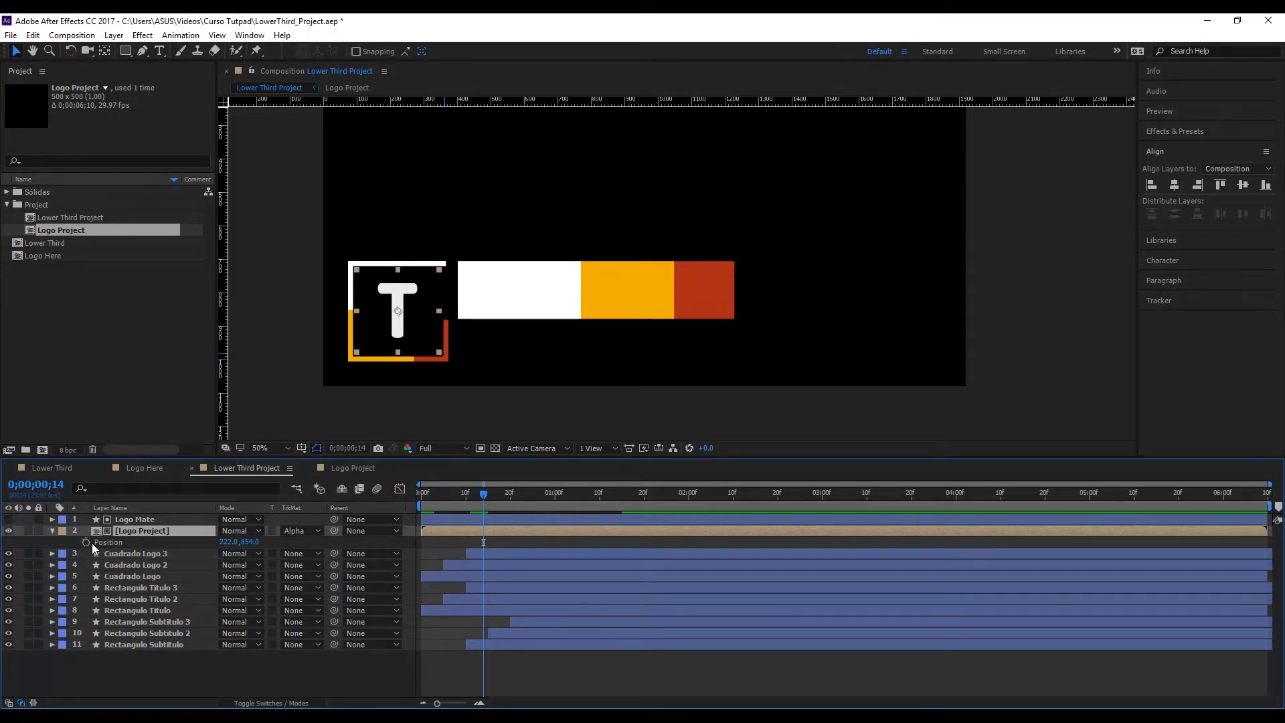
click(52, 530)
click(52, 530)
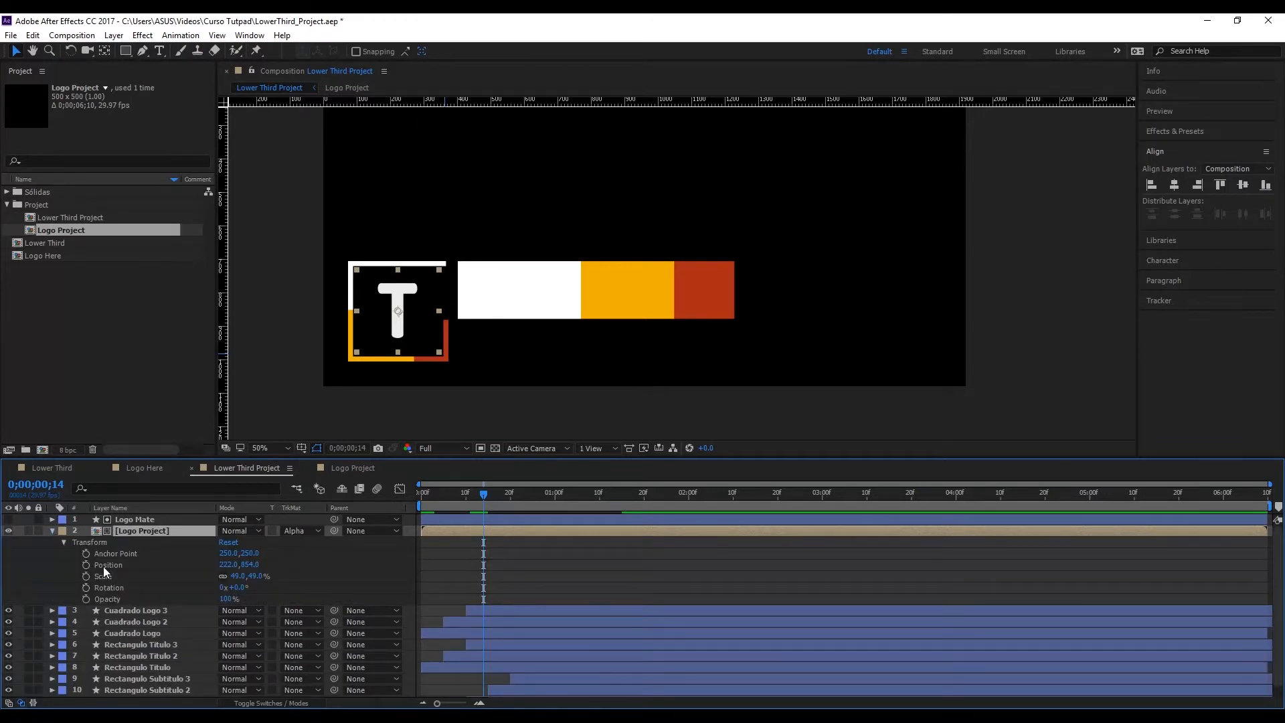
click(85, 565)
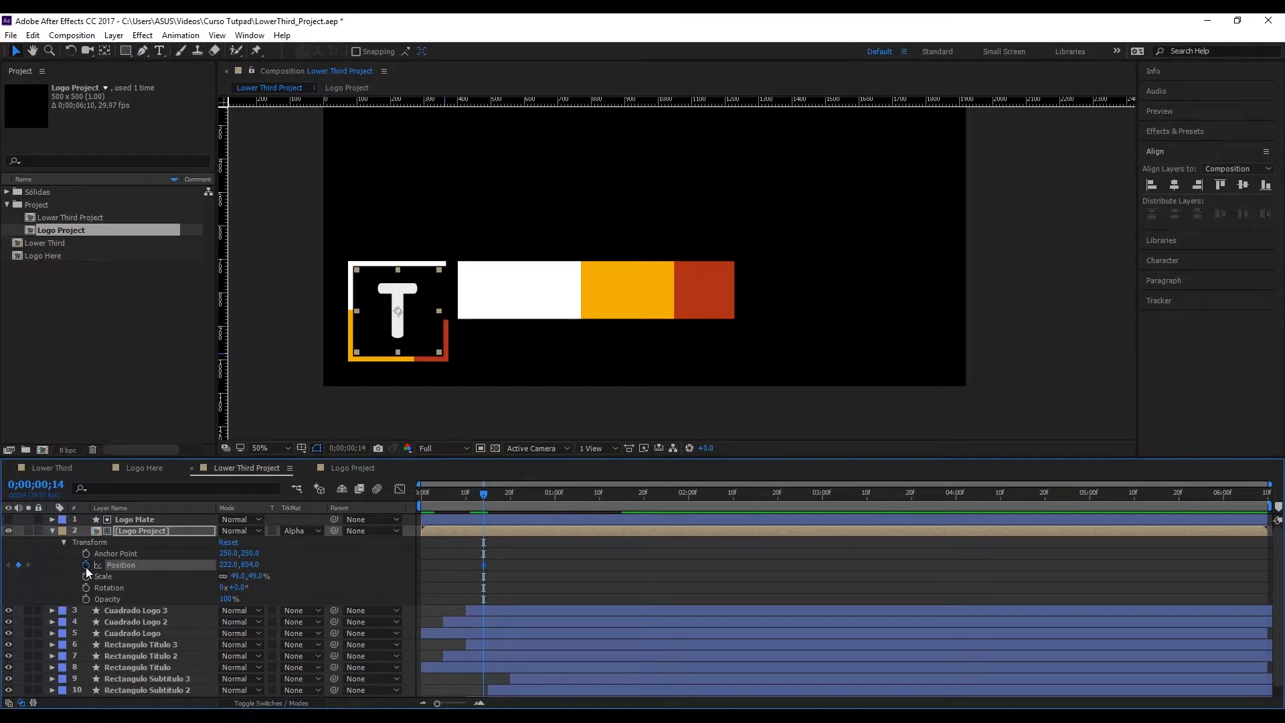
click(573, 497)
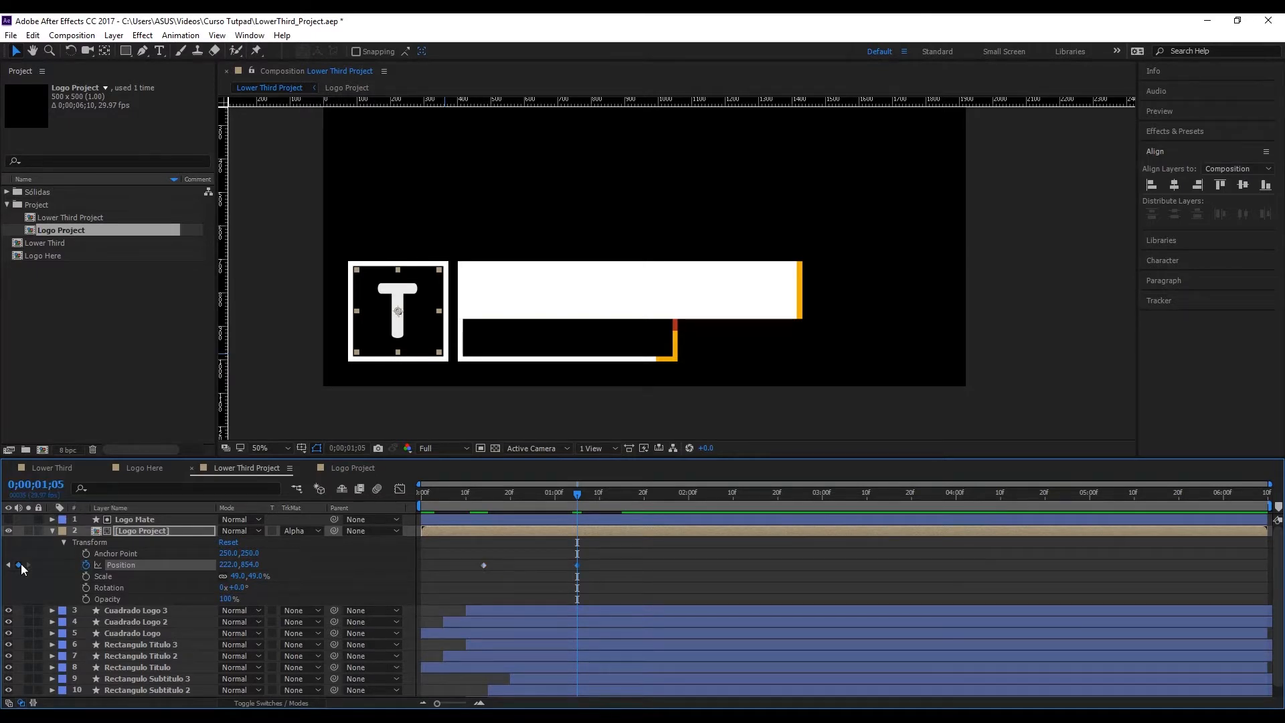
Step: At the first position keyframe, move the T logo horizontally out past the frame's left edge to about -124, 854
click(10, 566)
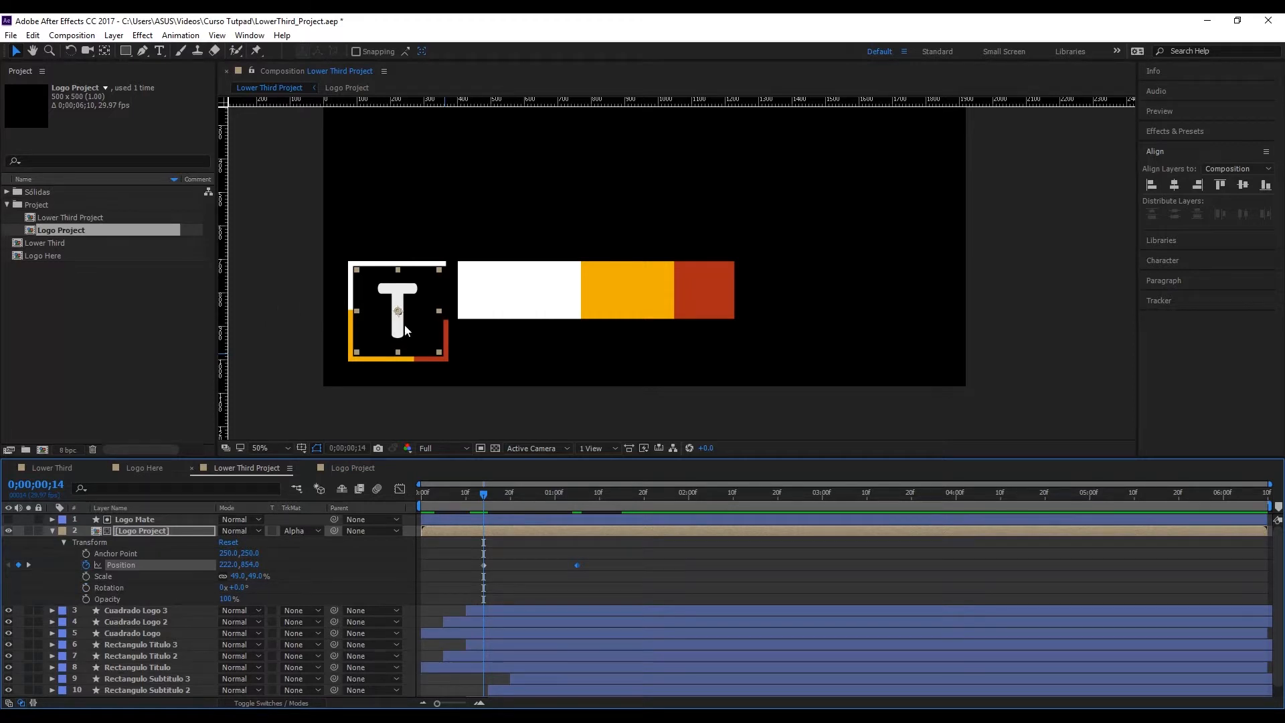
click(400, 326)
drag(400, 328, 287, 328)
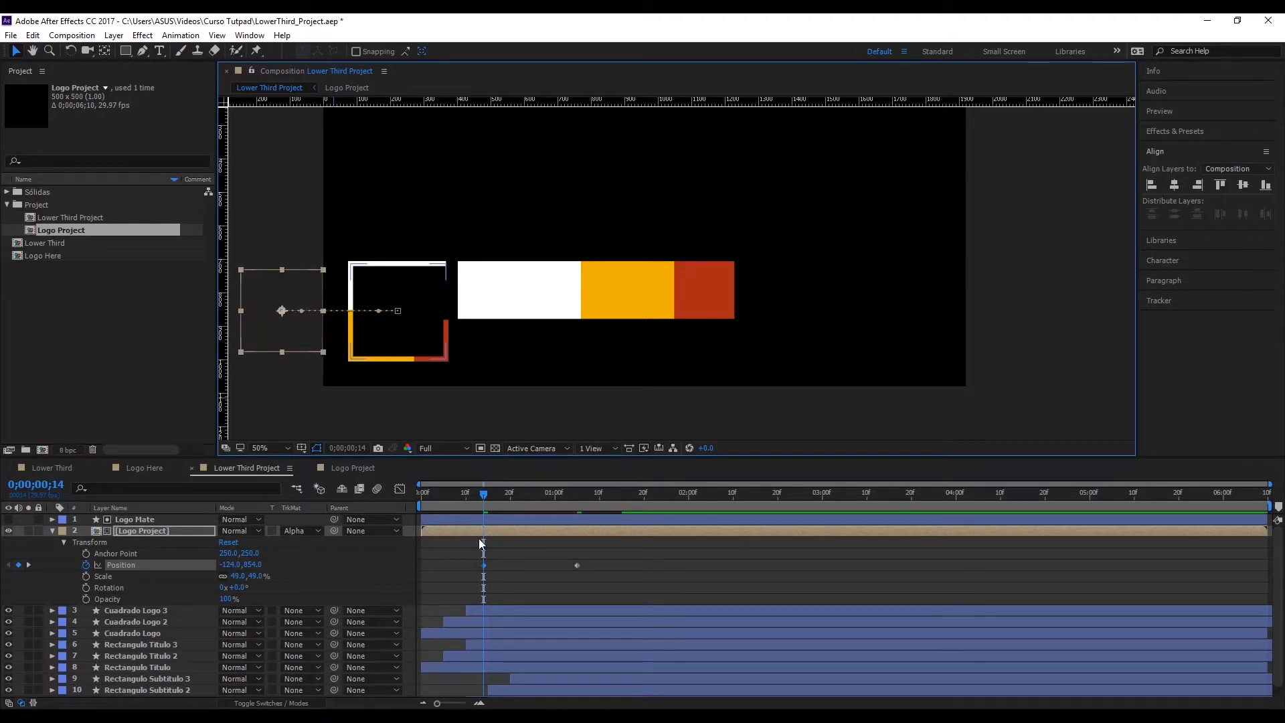
Step: Apply Easy Ease to both position keyframes of the Logo Project layer
click(471, 560)
drag(461, 556, 592, 575)
right_click(581, 567)
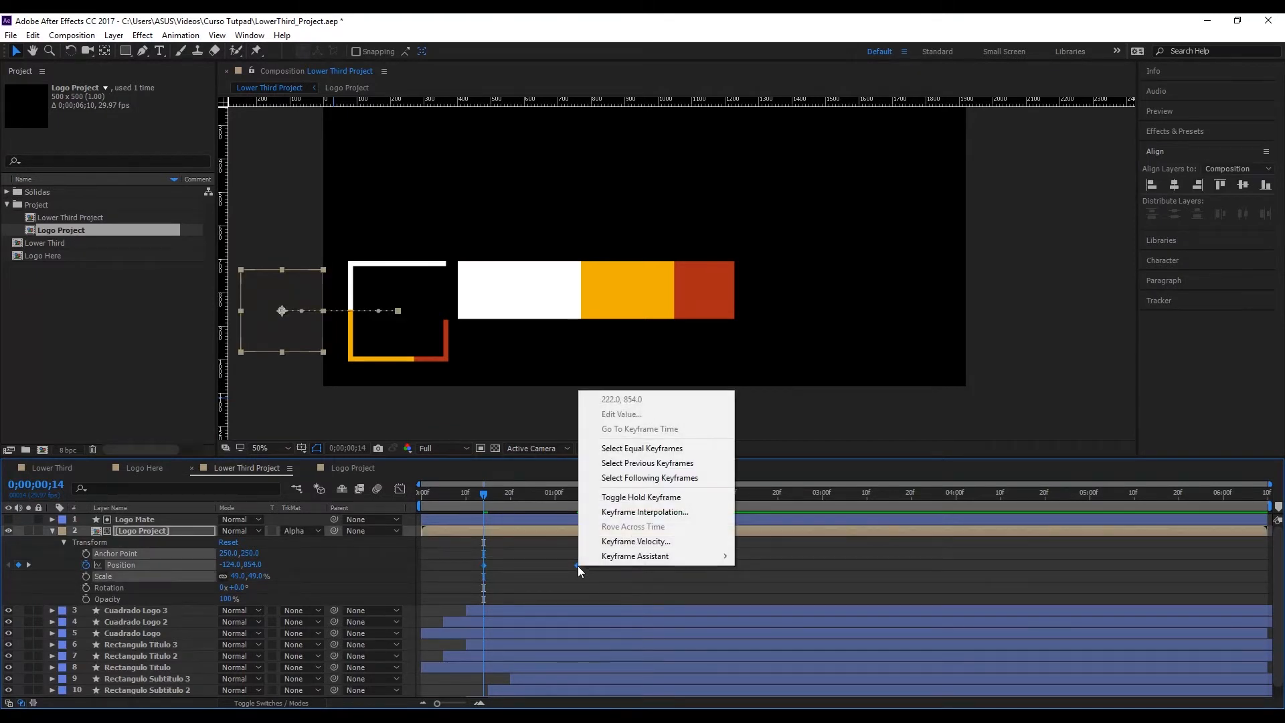
mouse_move(624, 559)
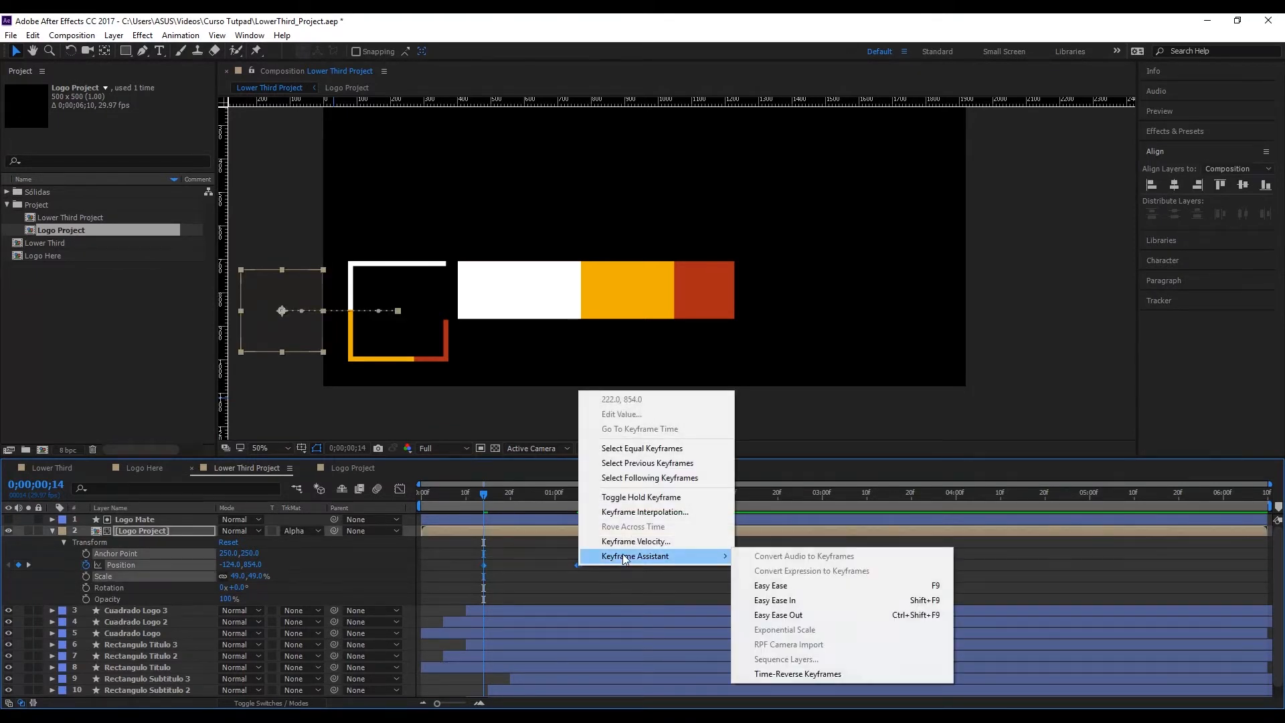
click(770, 587)
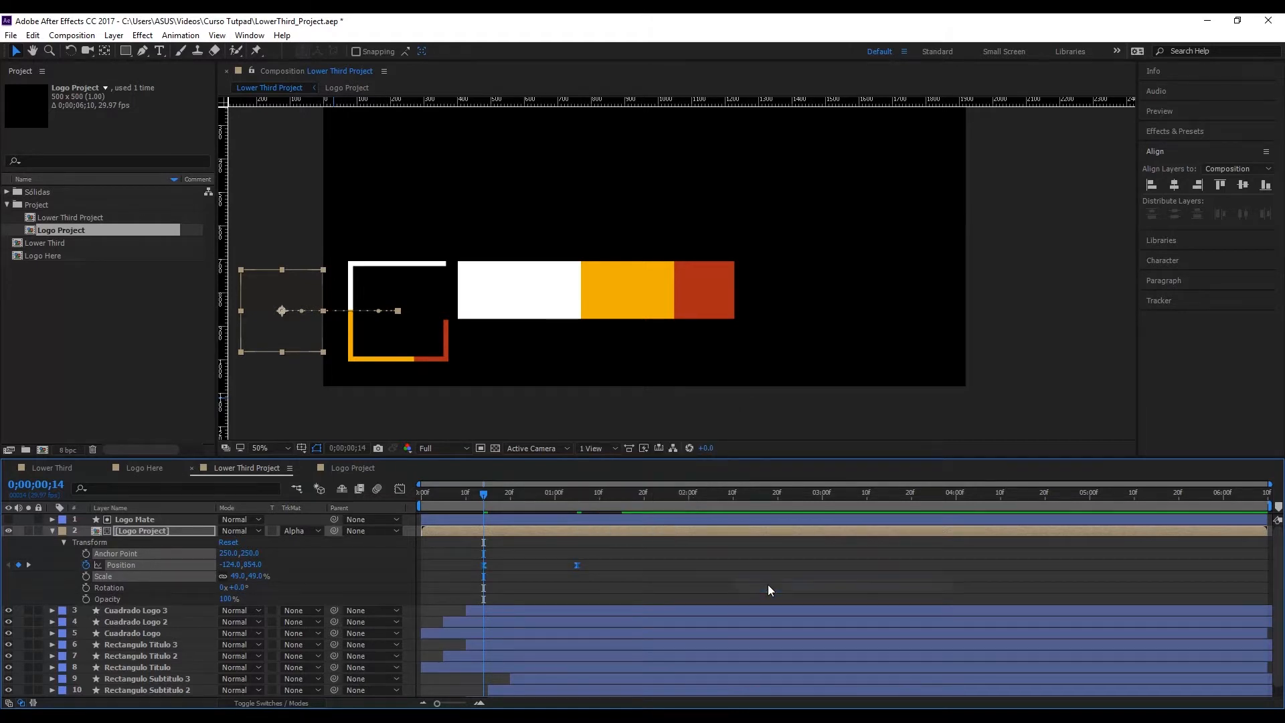
Step: Reshape the logo position's speed graph so the motion starts fast and slows gradually into the last keyframe
click(406, 490)
click(485, 664)
drag(500, 665, 484, 666)
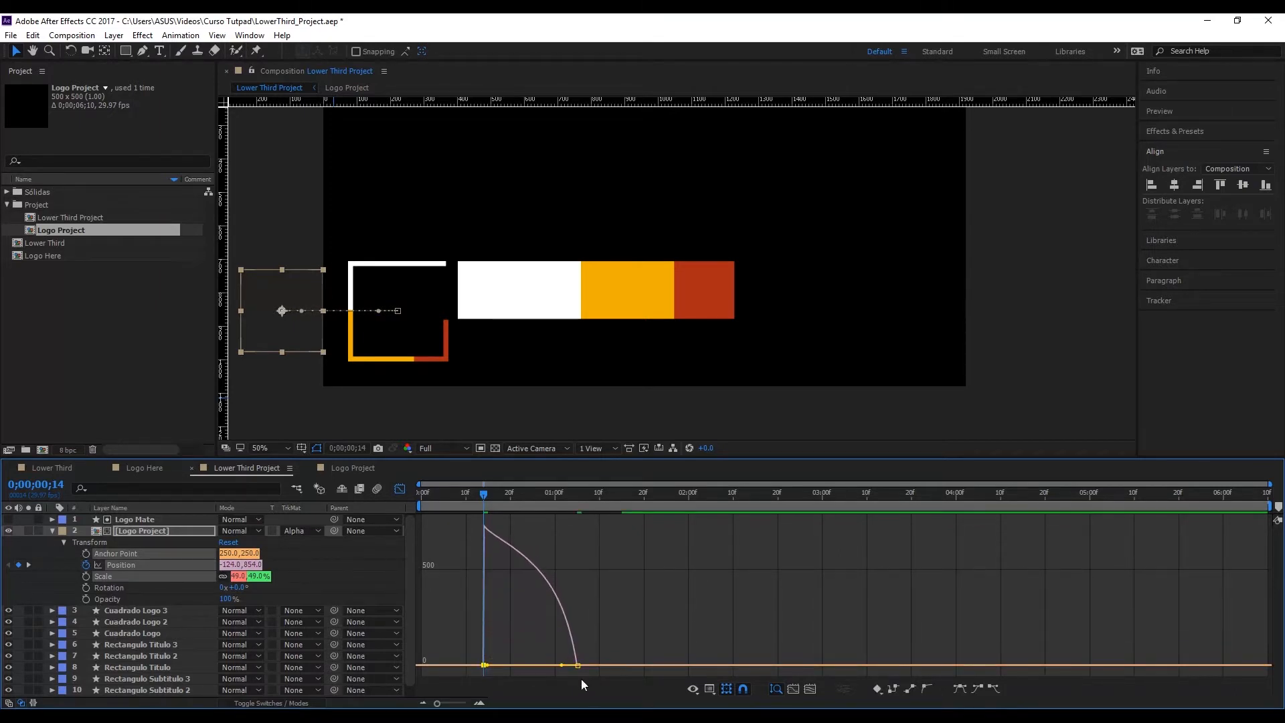
click(710, 690)
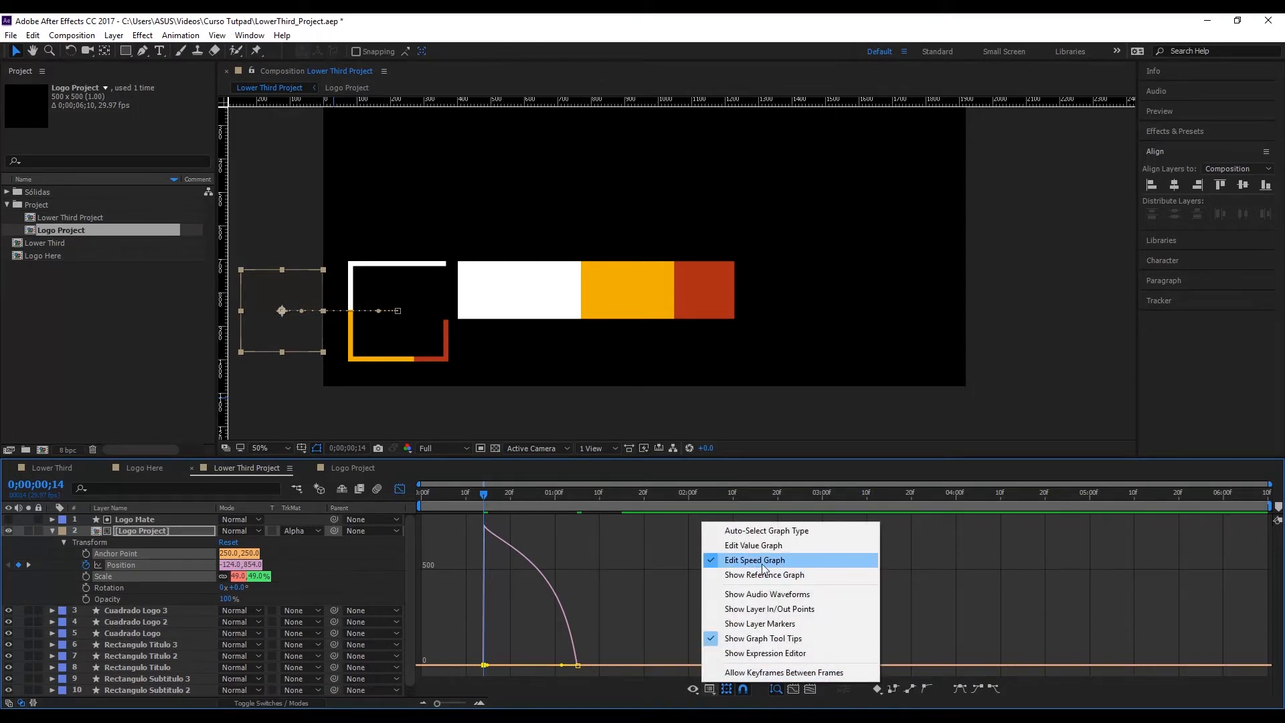
click(561, 669)
drag(561, 665, 546, 667)
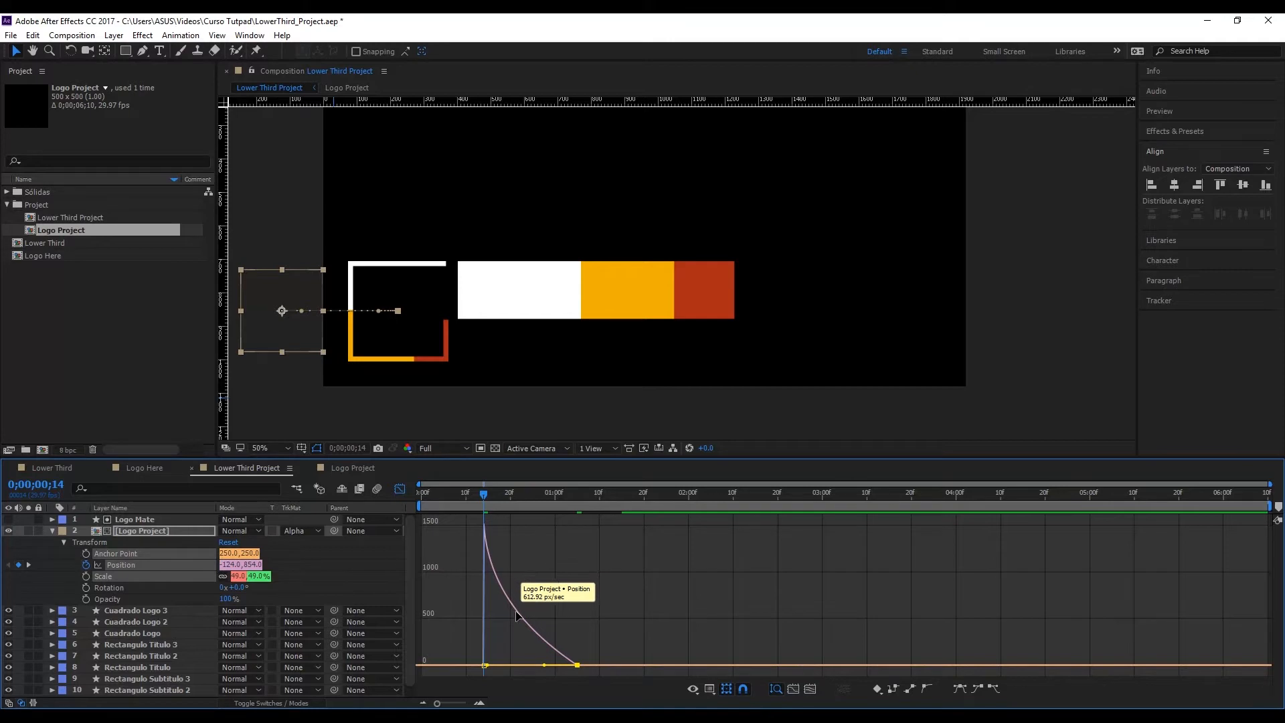
drag(545, 666, 540, 667)
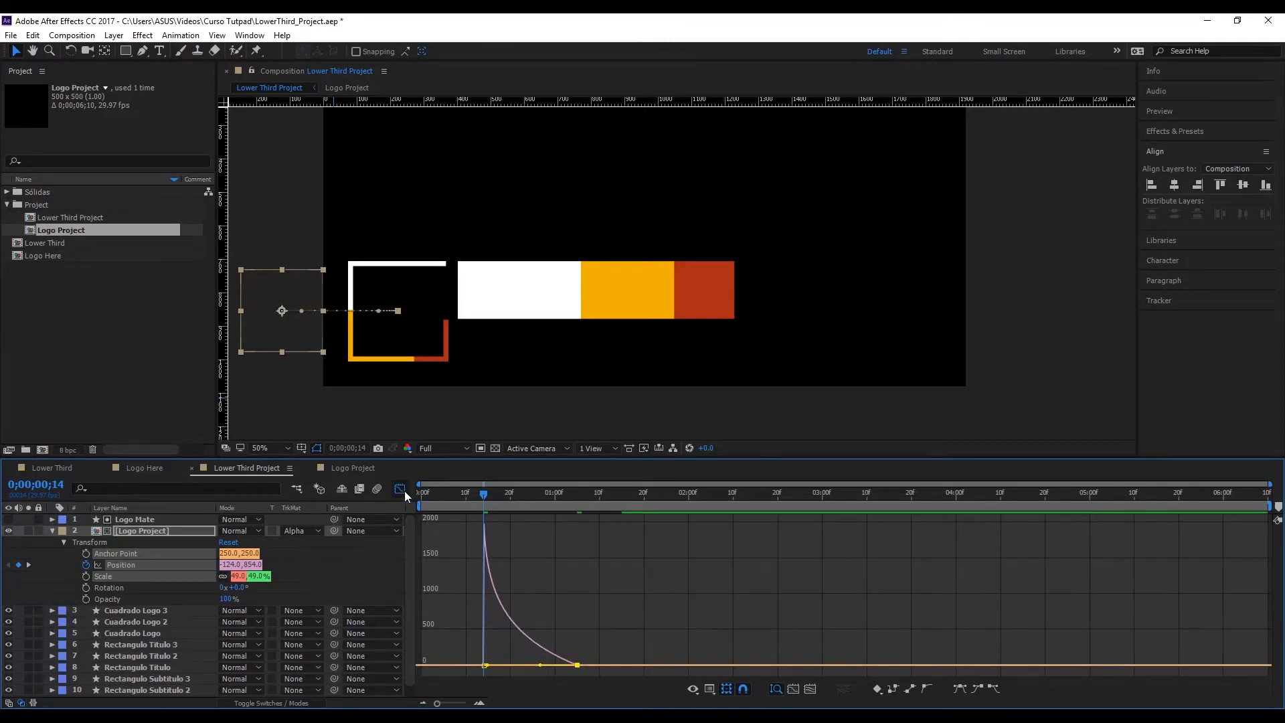
click(400, 489)
Step: Preview the logo's slide-in from the beginning of the composition
drag(484, 494, 407, 517)
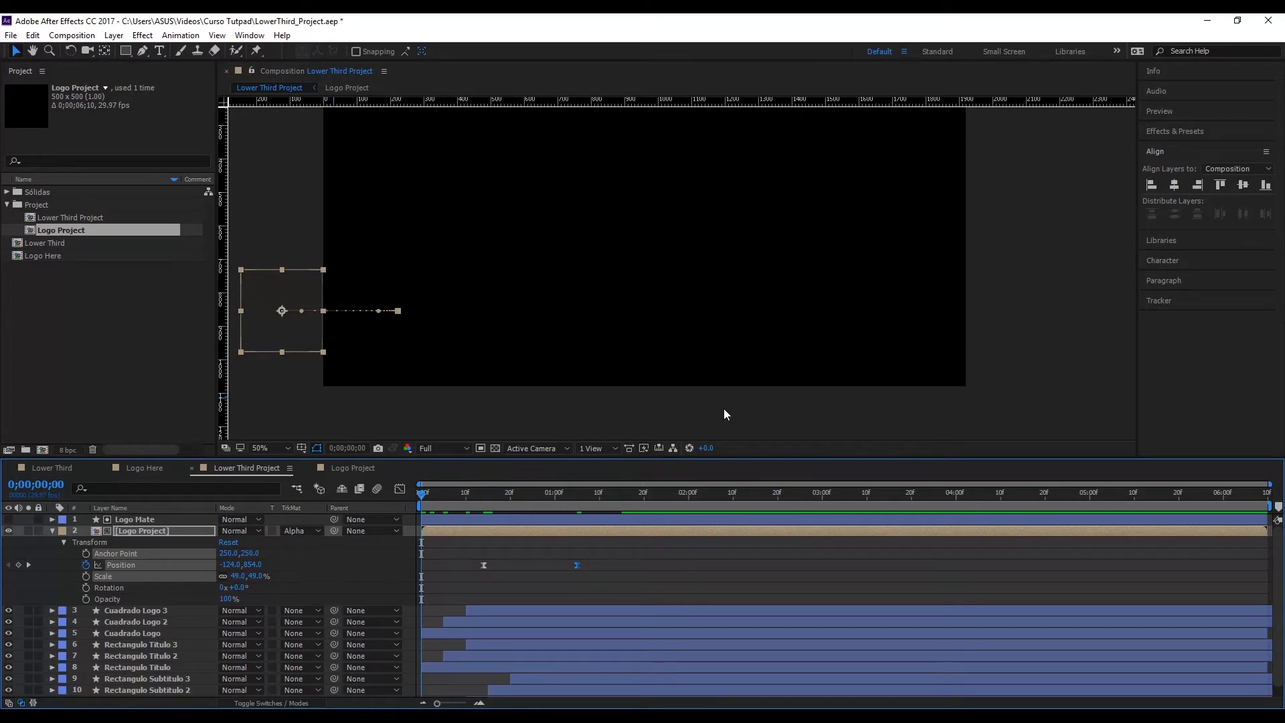
key(space)
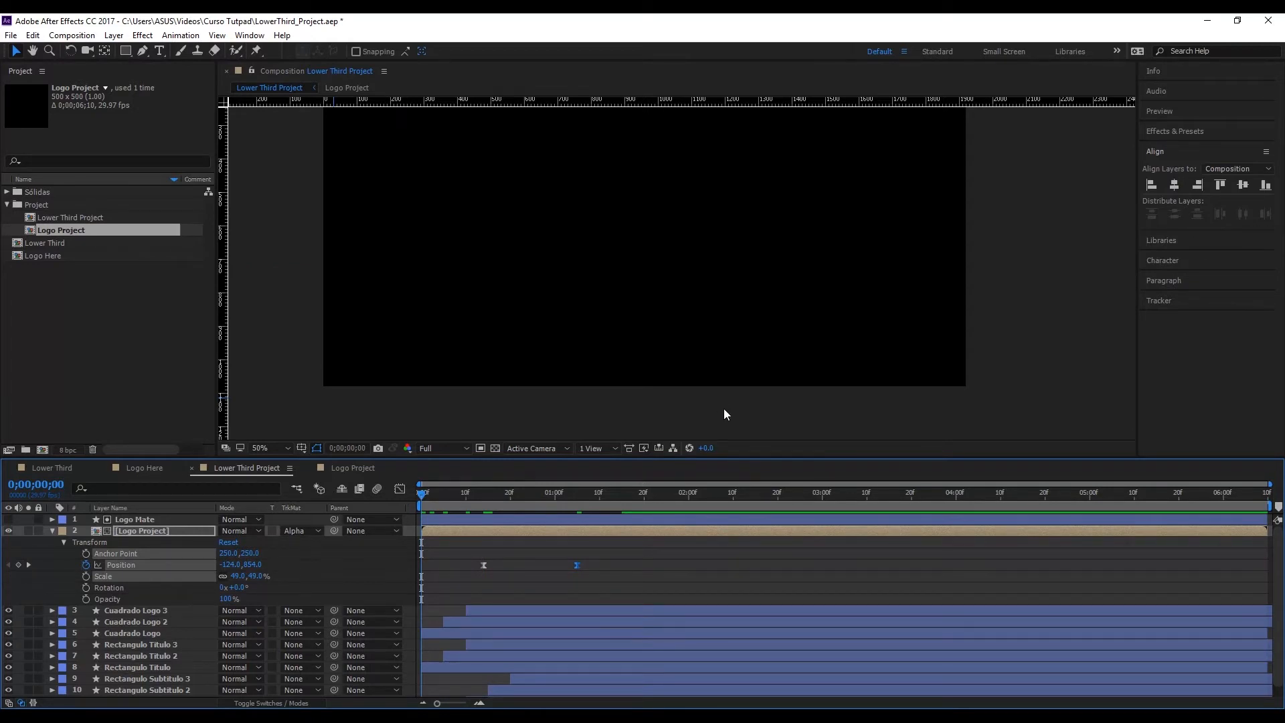
drag(472, 498, 422, 505)
key(space)
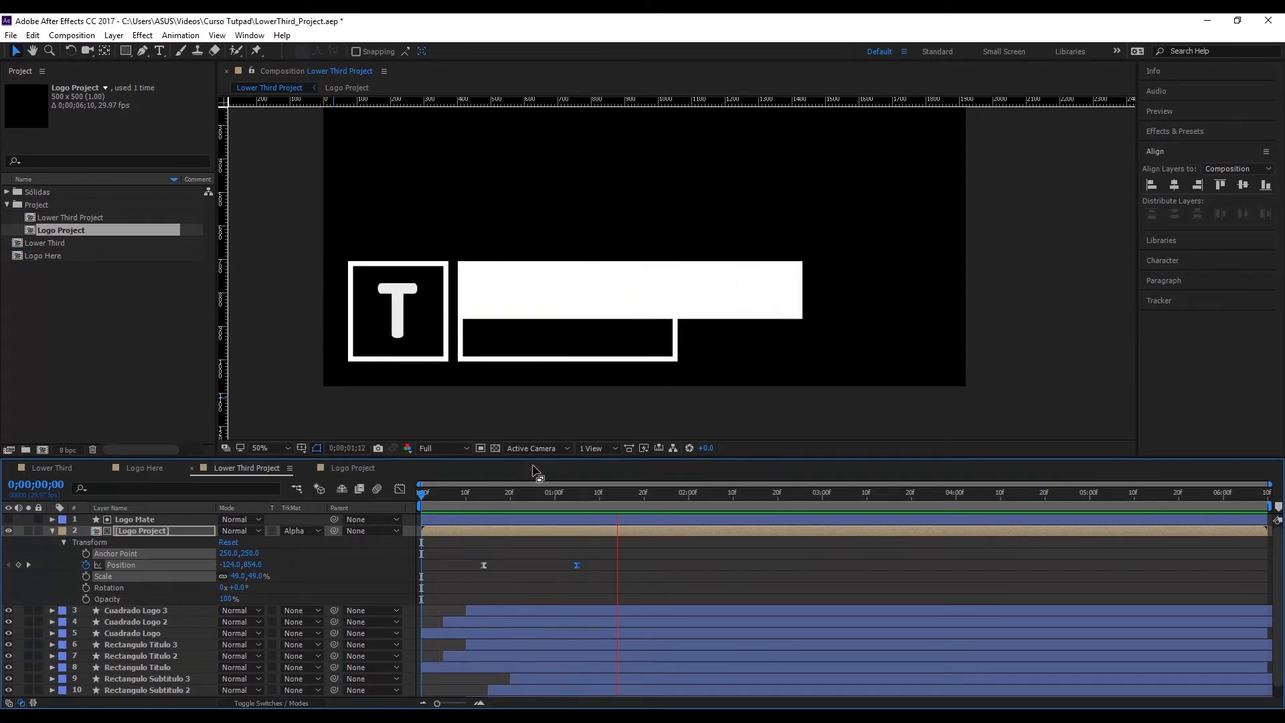
drag(470, 495, 423, 507)
key(space)
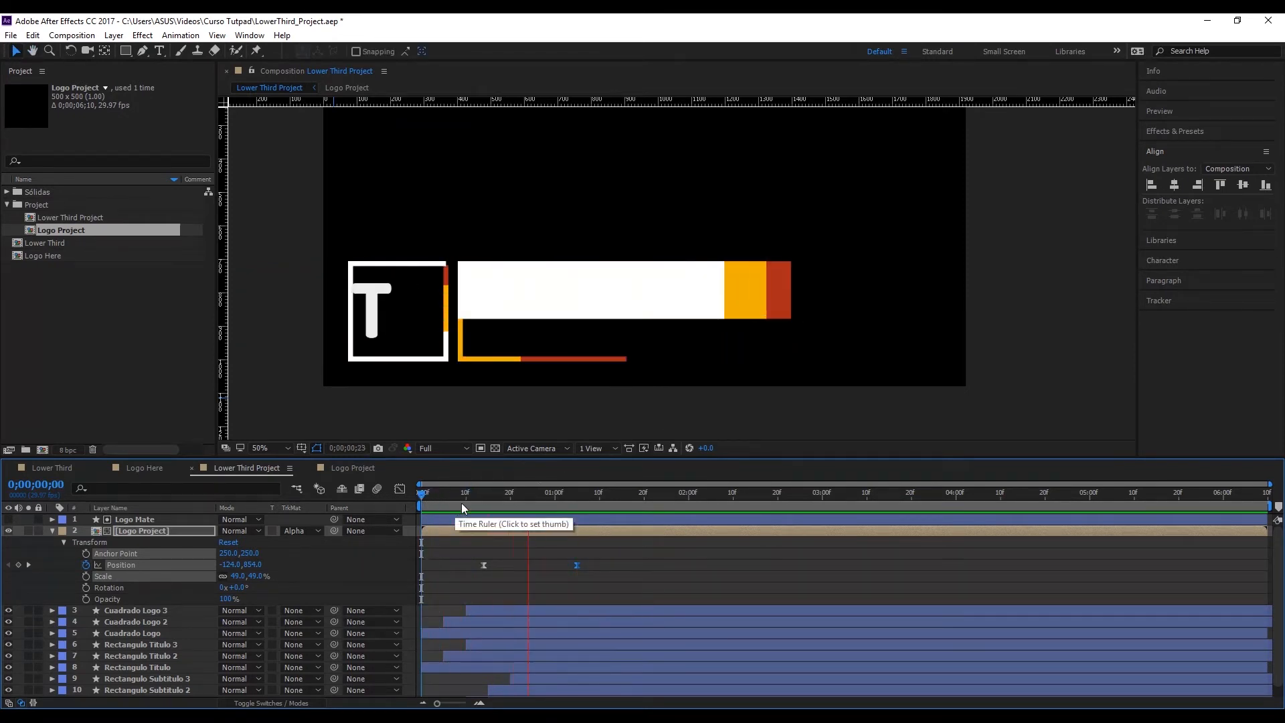
Step: Check the finished Lower Third composition for reference and return to the Lower Third Project composition
drag(518, 496, 539, 516)
click(58, 470)
click(342, 468)
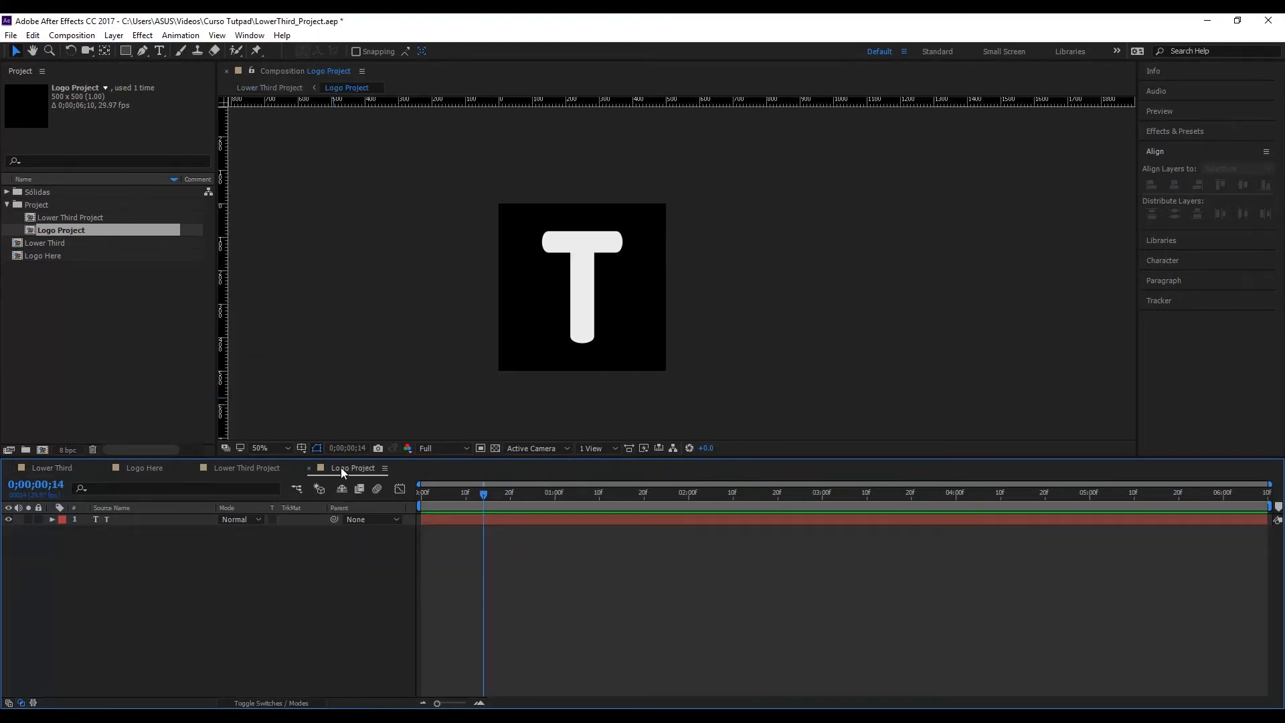
click(236, 470)
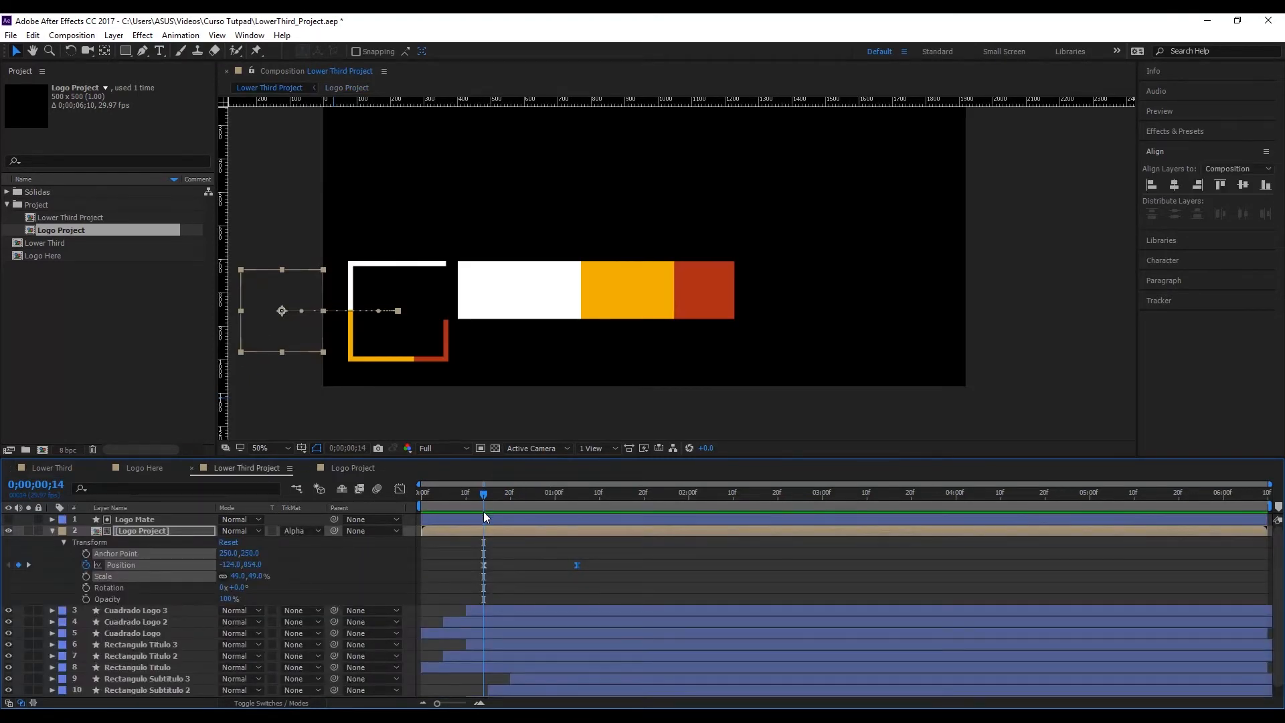
Step: Keyframe the Logo Project layer's rotation at 0° at 0;00;00;14 and 0;00;01;05
click(85, 588)
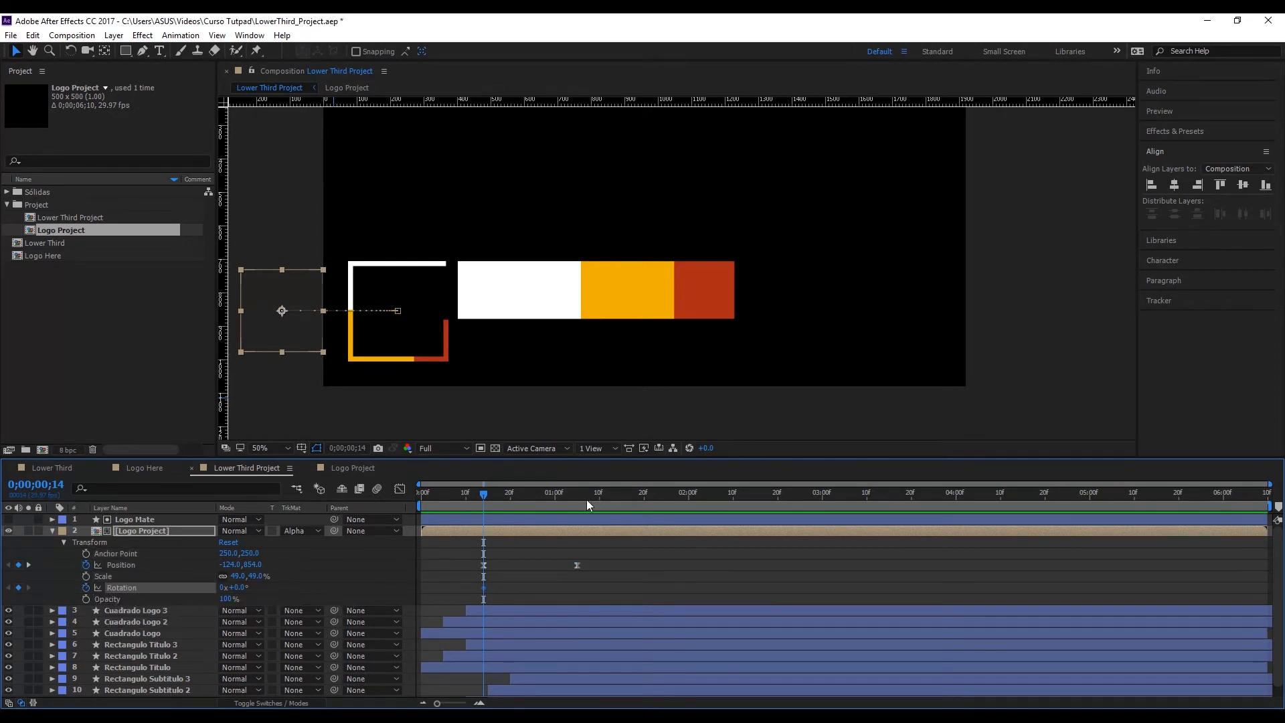
drag(587, 496, 577, 497)
click(19, 588)
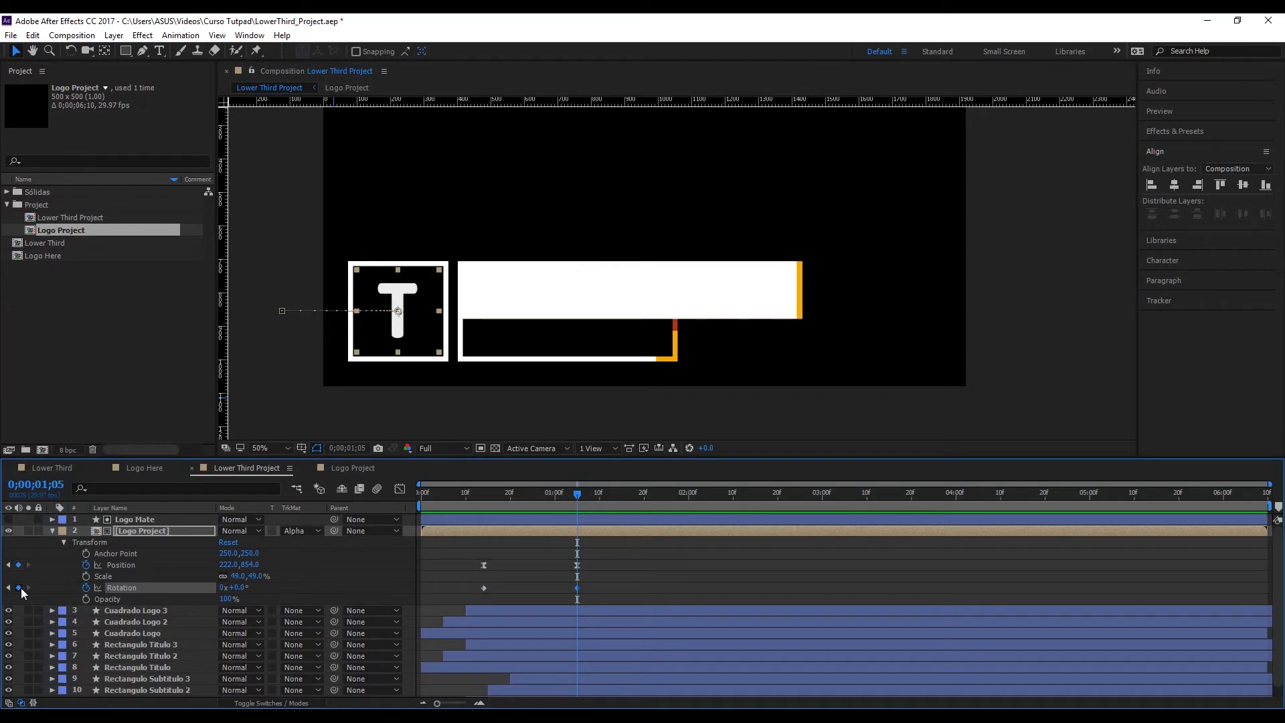
Step: Examine the logo's middle rotation keyframe in the finished Lower Third composition and return to Lower Third Project
click(48, 473)
drag(492, 500, 524, 500)
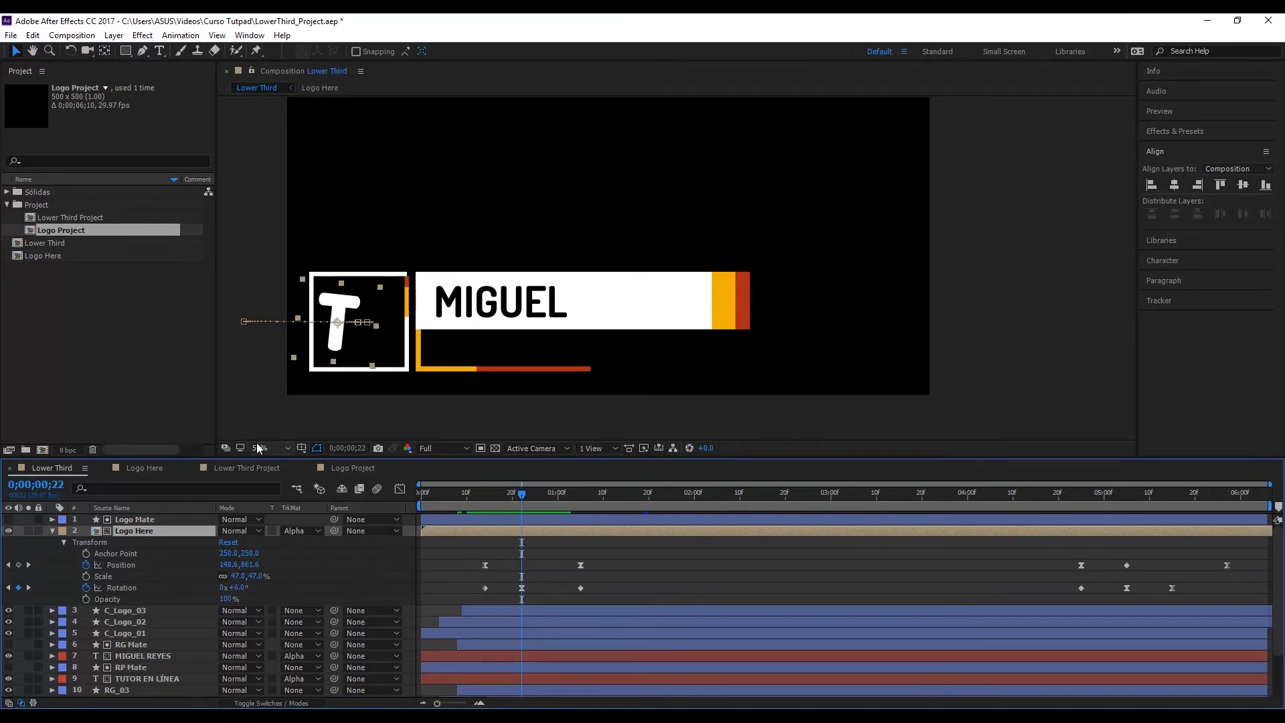
click(351, 467)
click(223, 469)
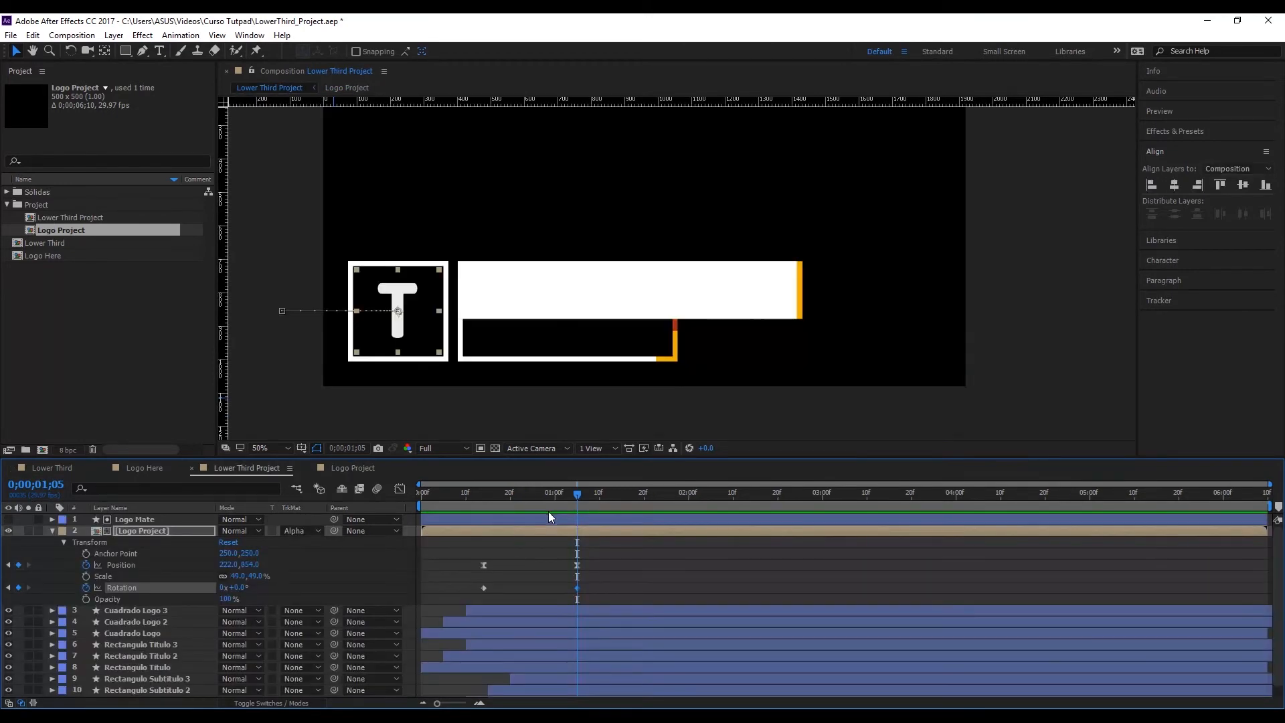
Step: Set the Logo Project layer's rotation to 6° at 0;00;00;22, between the two existing rotation keyframes
drag(478, 504, 521, 505)
drag(571, 507, 486, 543)
click(484, 588)
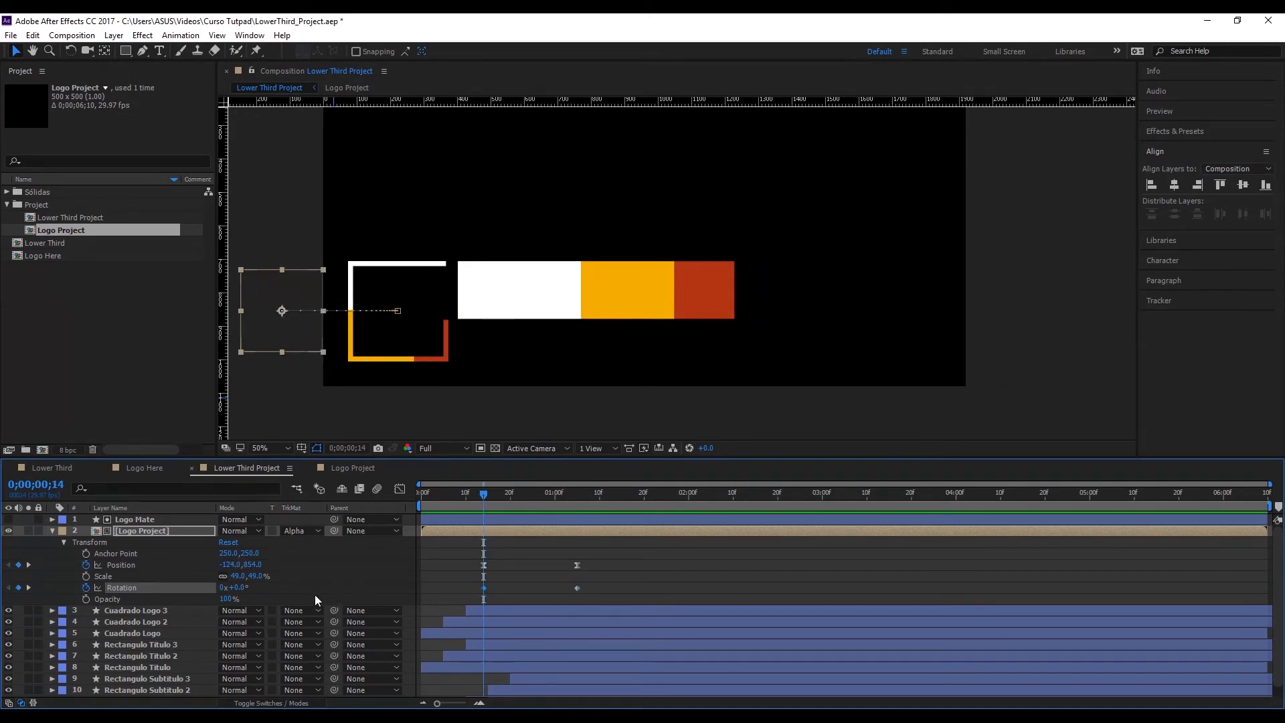
click(576, 499)
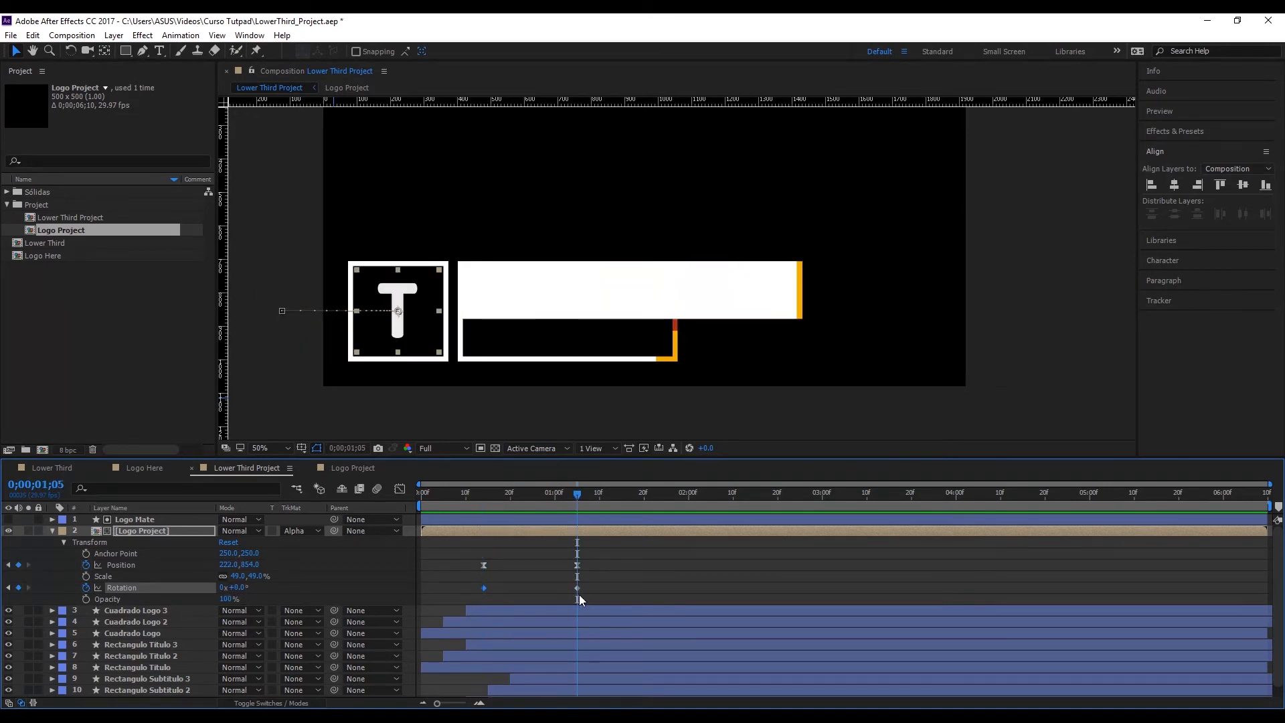
click(519, 499)
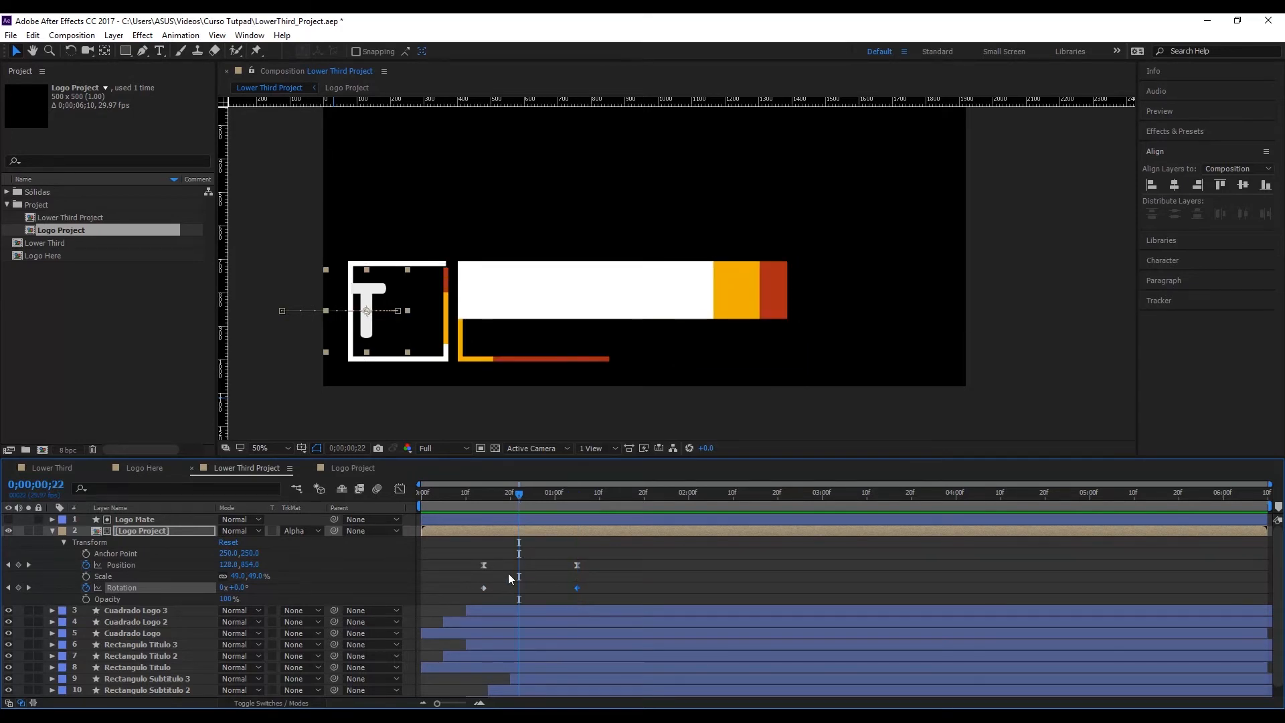
drag(236, 588, 243, 589)
click(242, 589)
text(6)
key(Return)
click(684, 560)
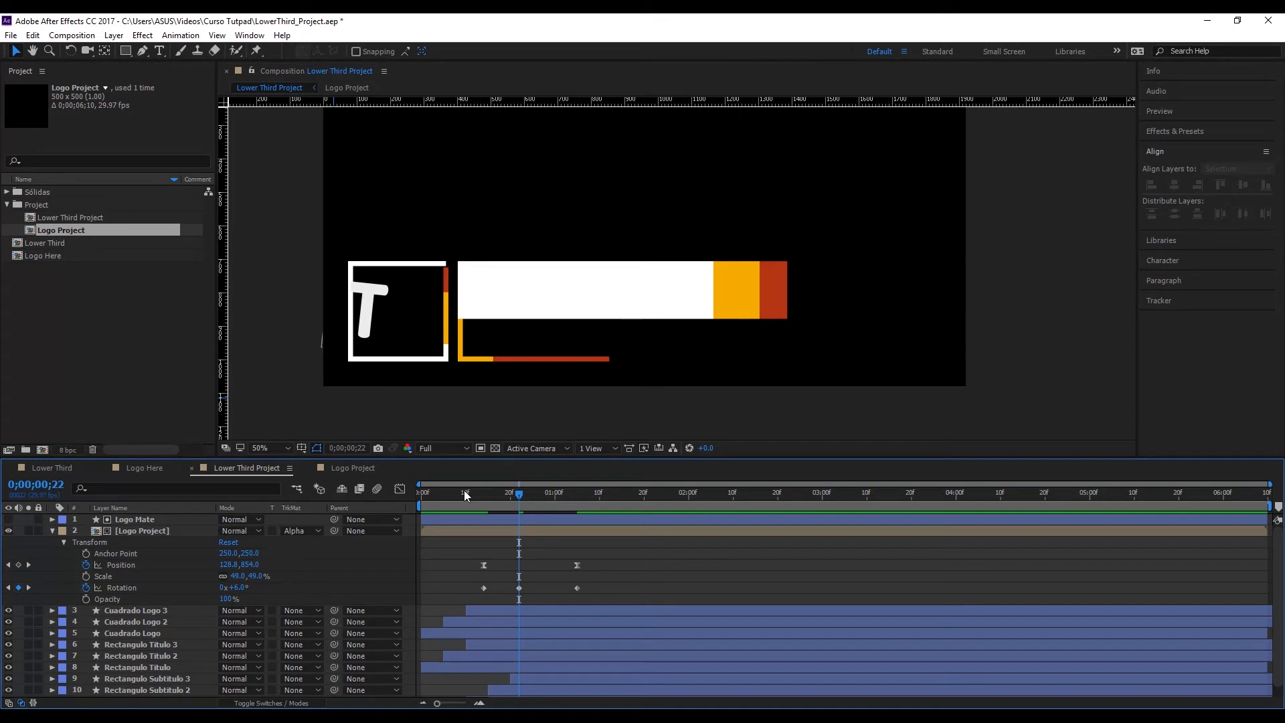
Step: Play the lower third from the start and scrub to about 0;00;00;23 to check the logo's tilt
drag(439, 497, 410, 502)
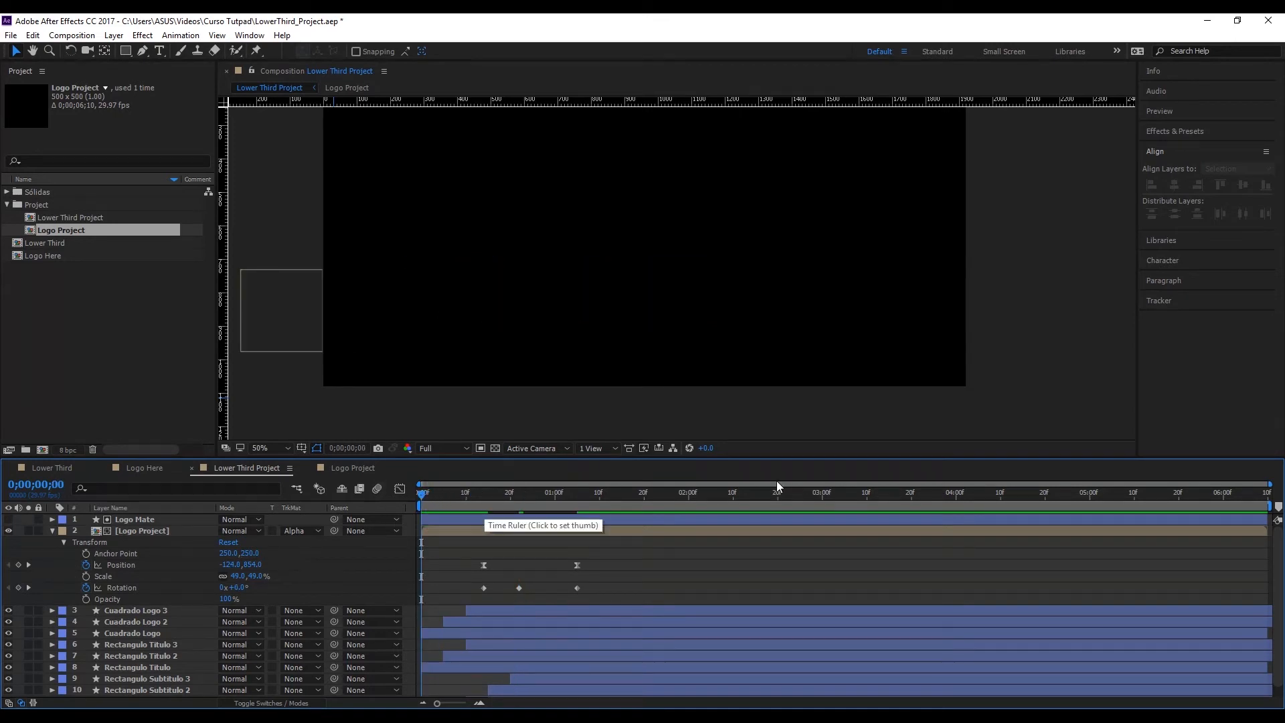
key(space)
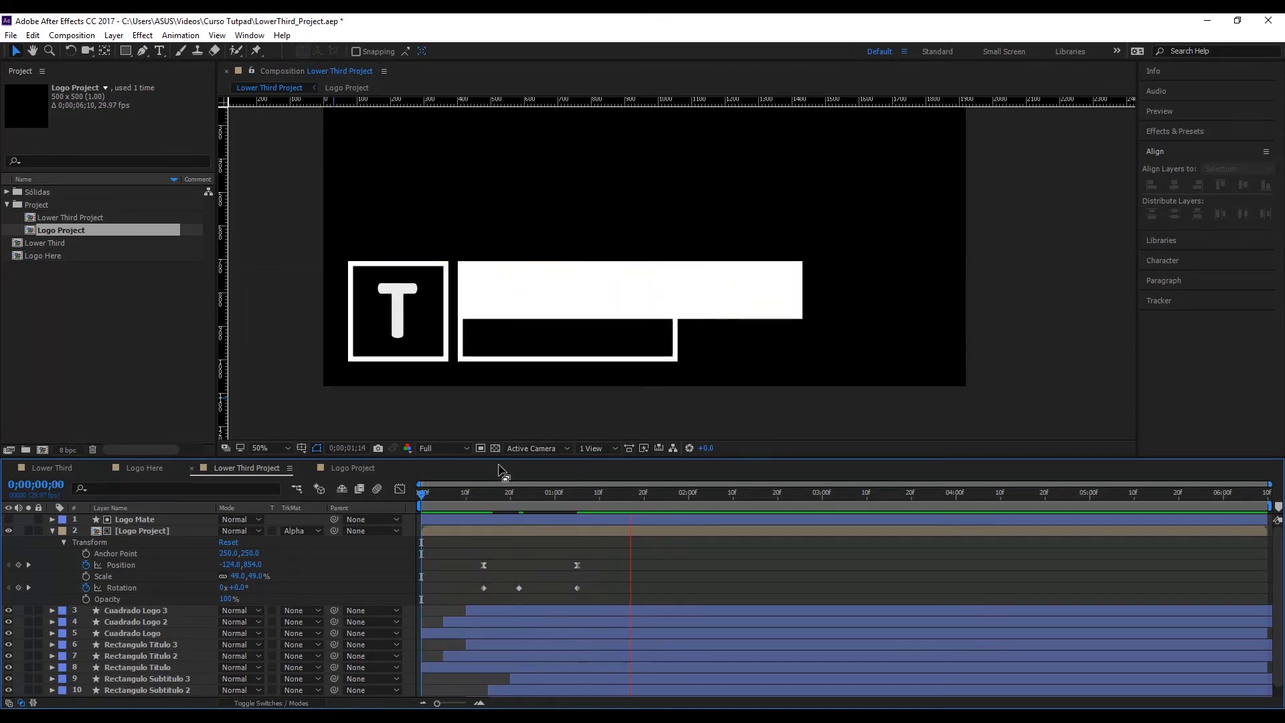
key(space)
key(space)
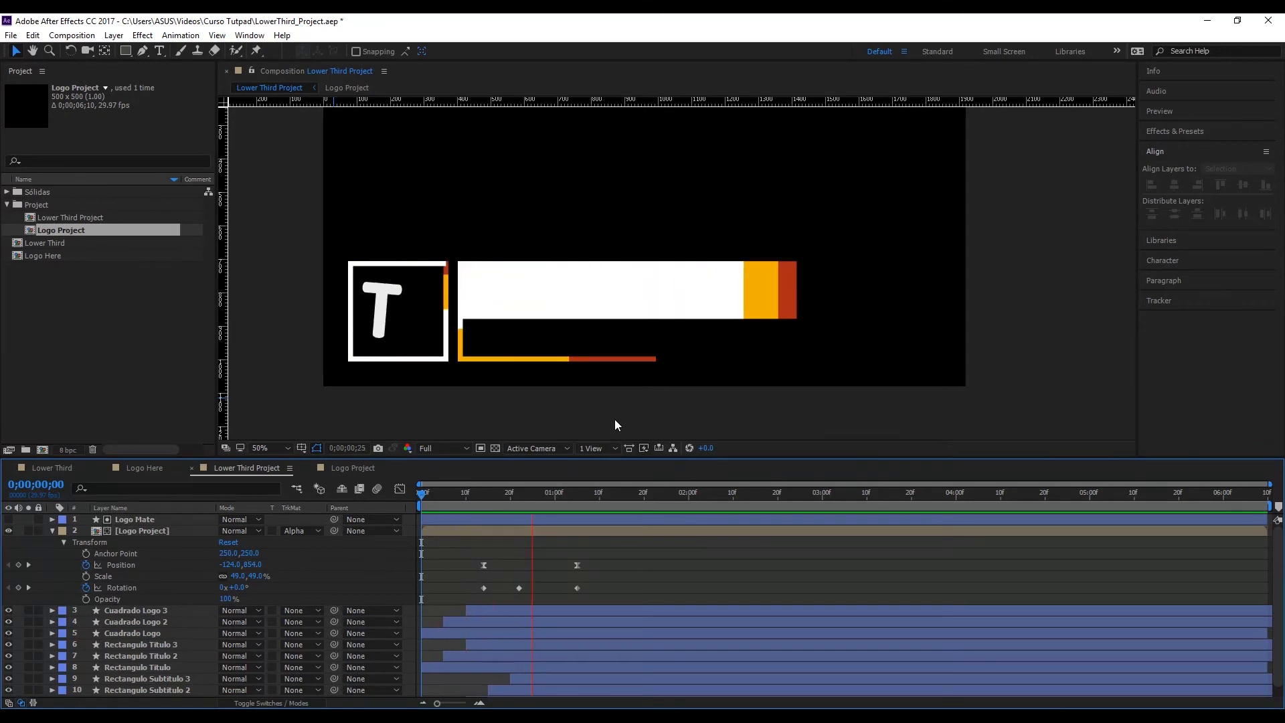
click(424, 500)
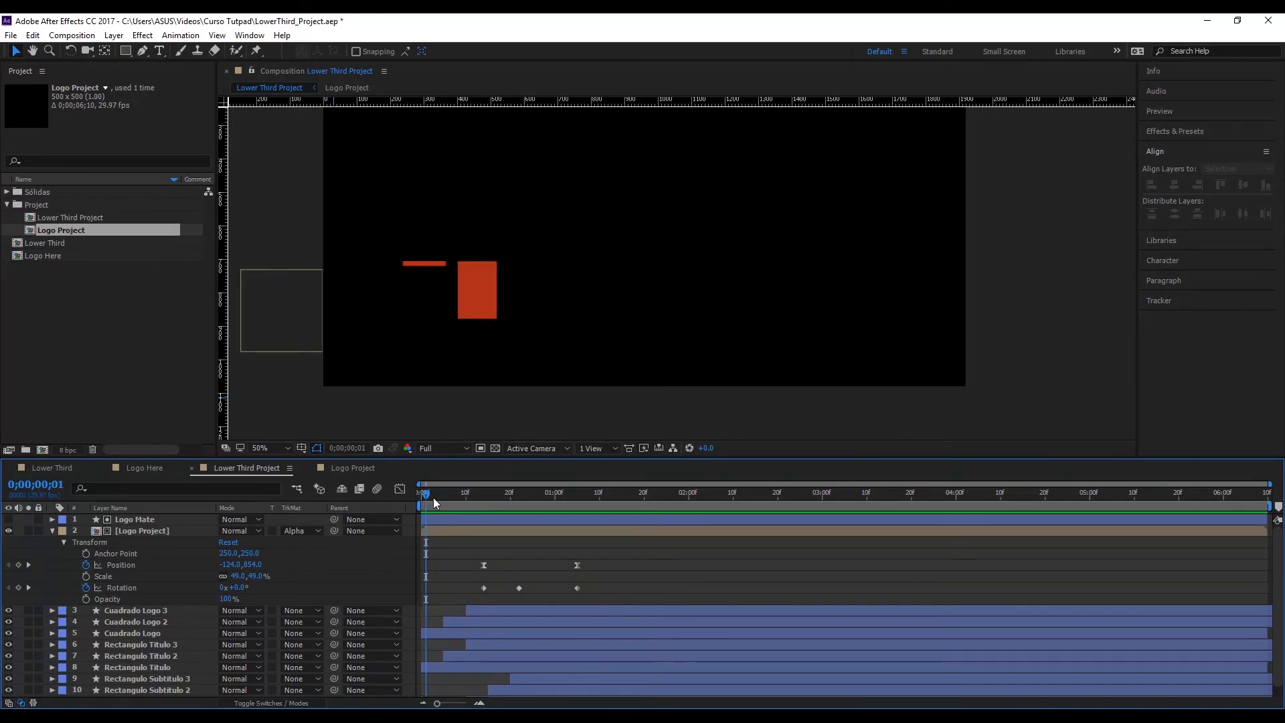
click(523, 496)
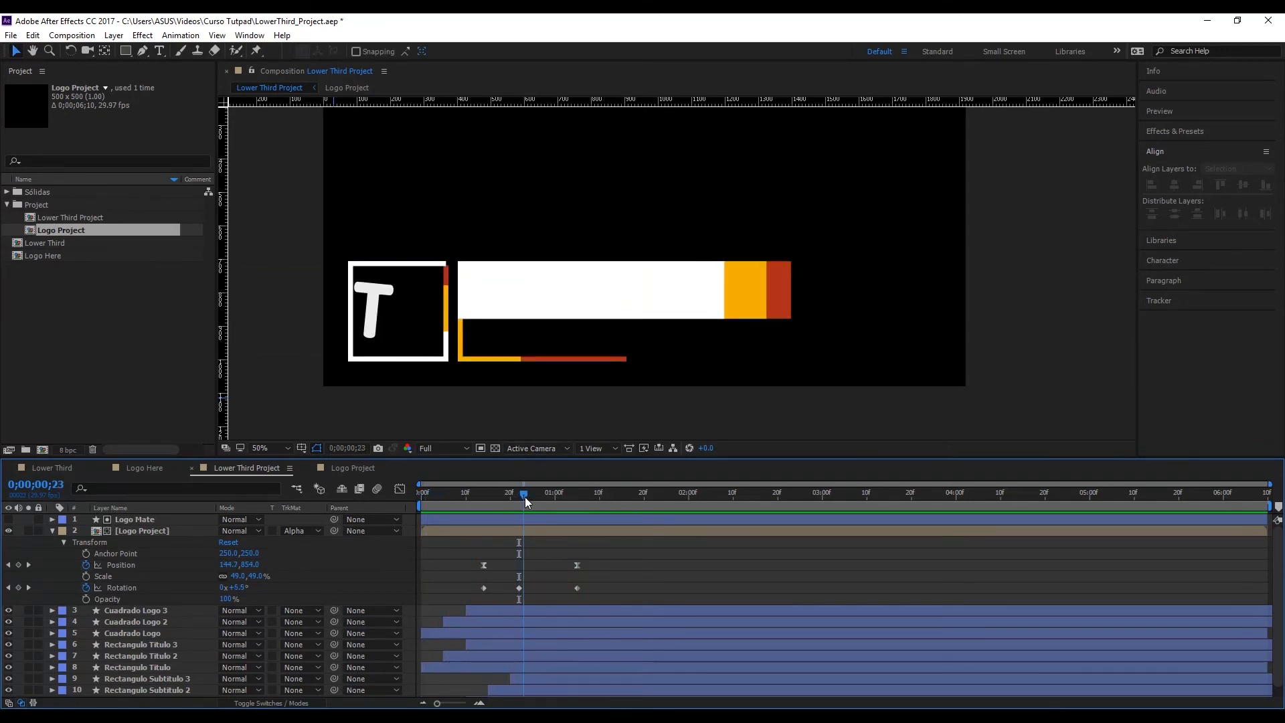
Step: Apply Easy Ease to the Logo Project layer's rotation keyframe at 0;00;00;22 and preview the animation from the start
click(519, 499)
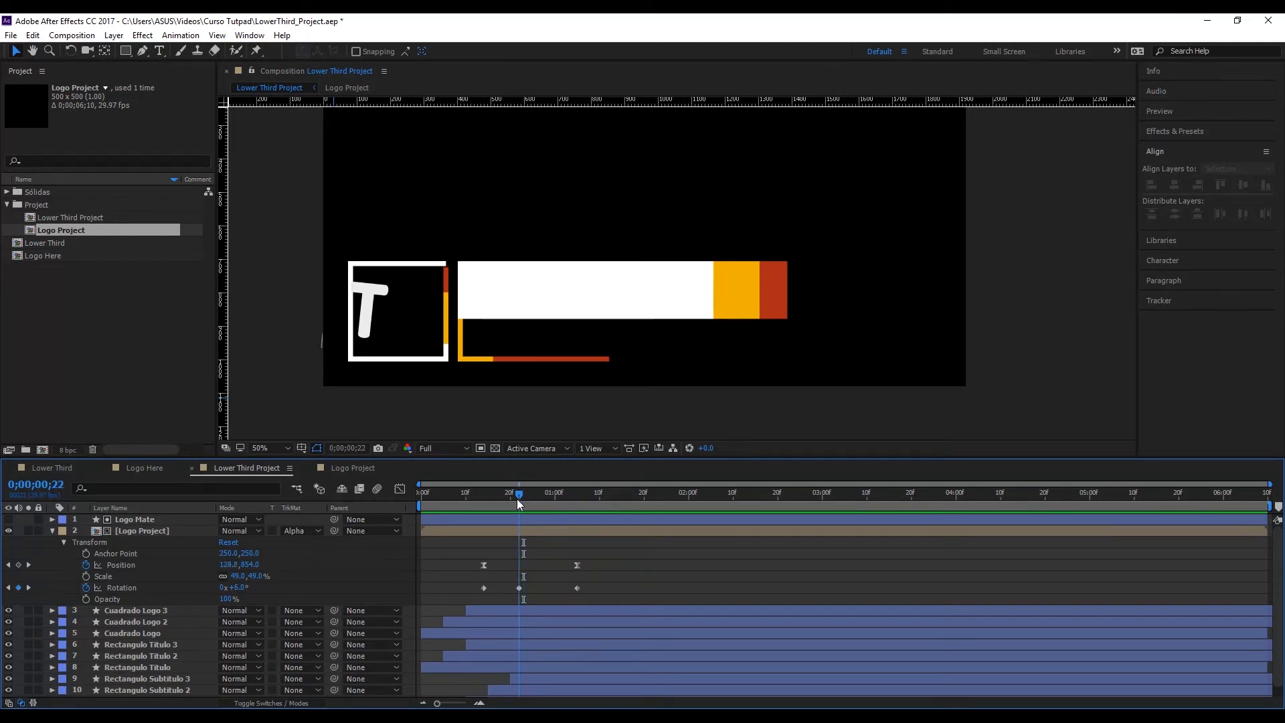
click(520, 587)
right_click(519, 593)
mouse_move(568, 582)
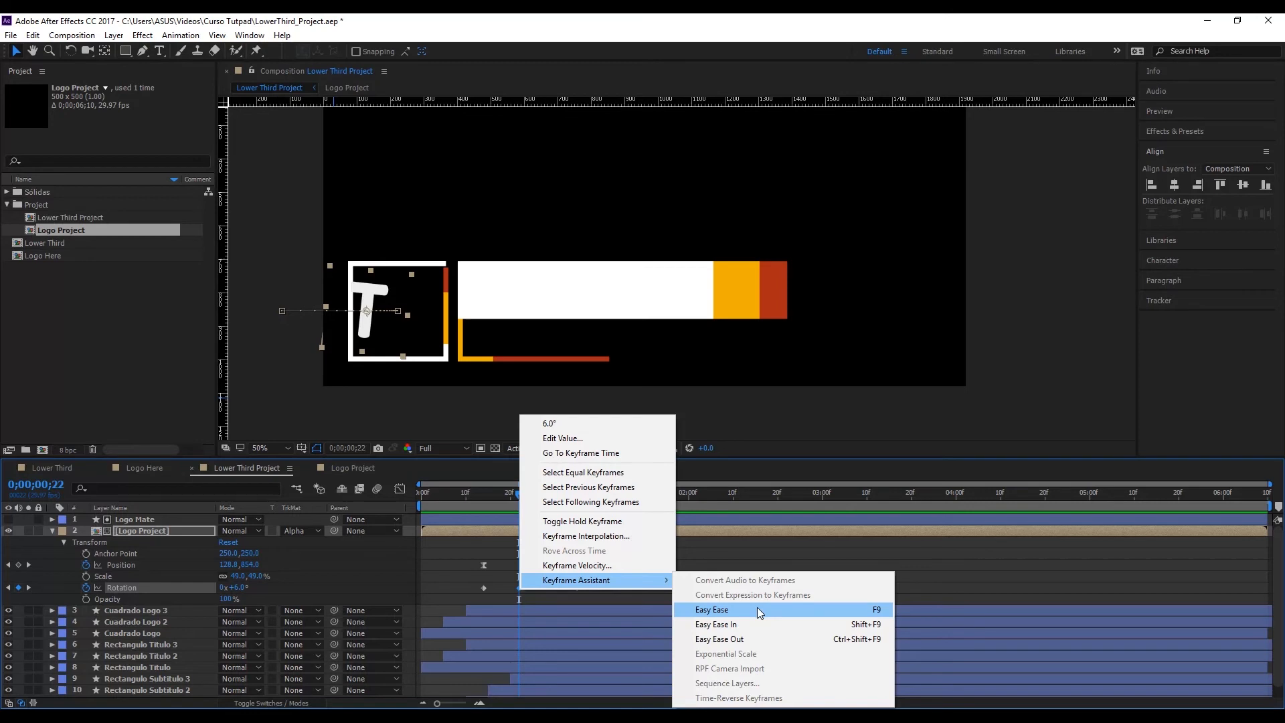
click(712, 610)
key(Home)
key(space)
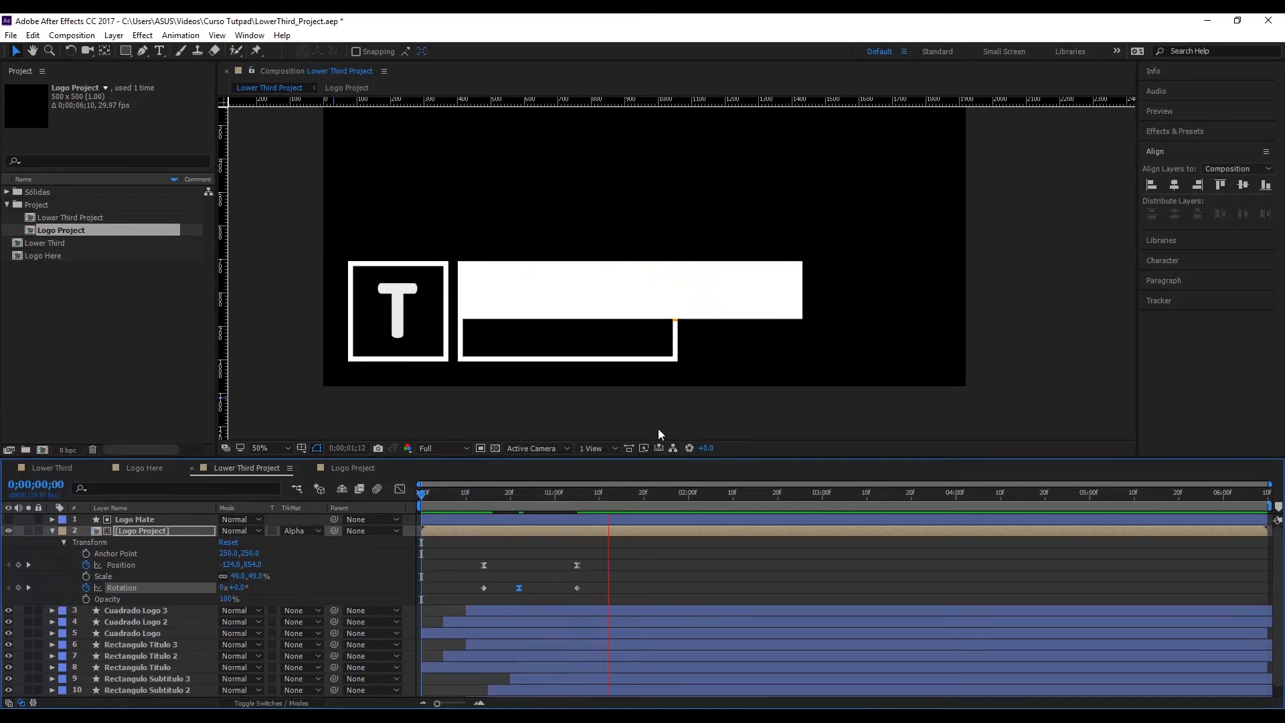
key(space)
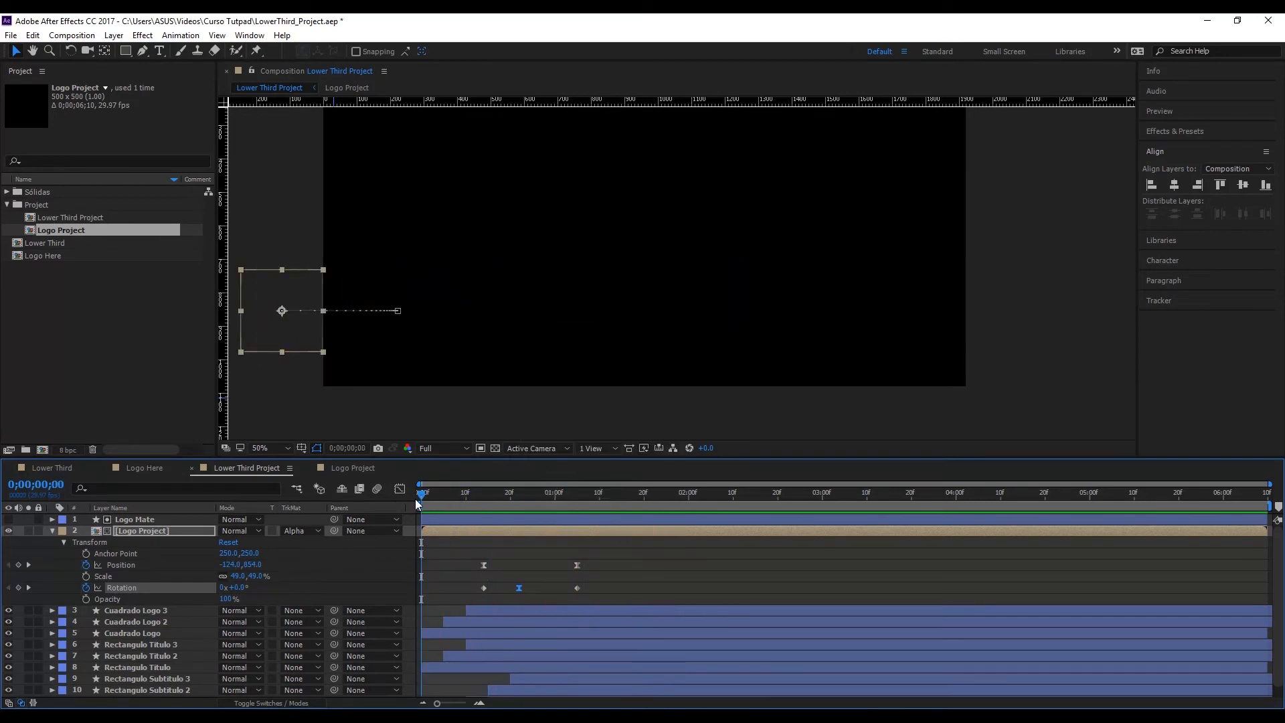
Step: Inspect the eased rotation's speed graph, undo the easing at 0;00;00;22, and compare the linear graph
click(401, 488)
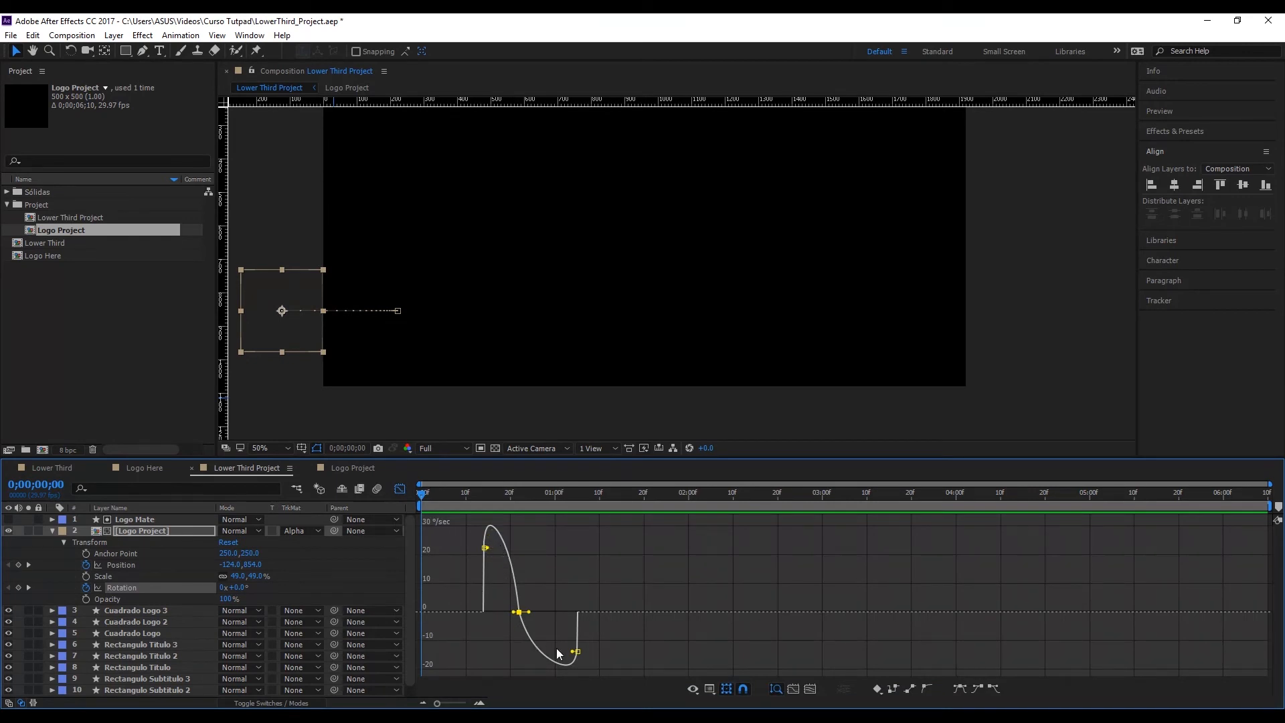
click(404, 492)
key(k)
key(k)
click(400, 490)
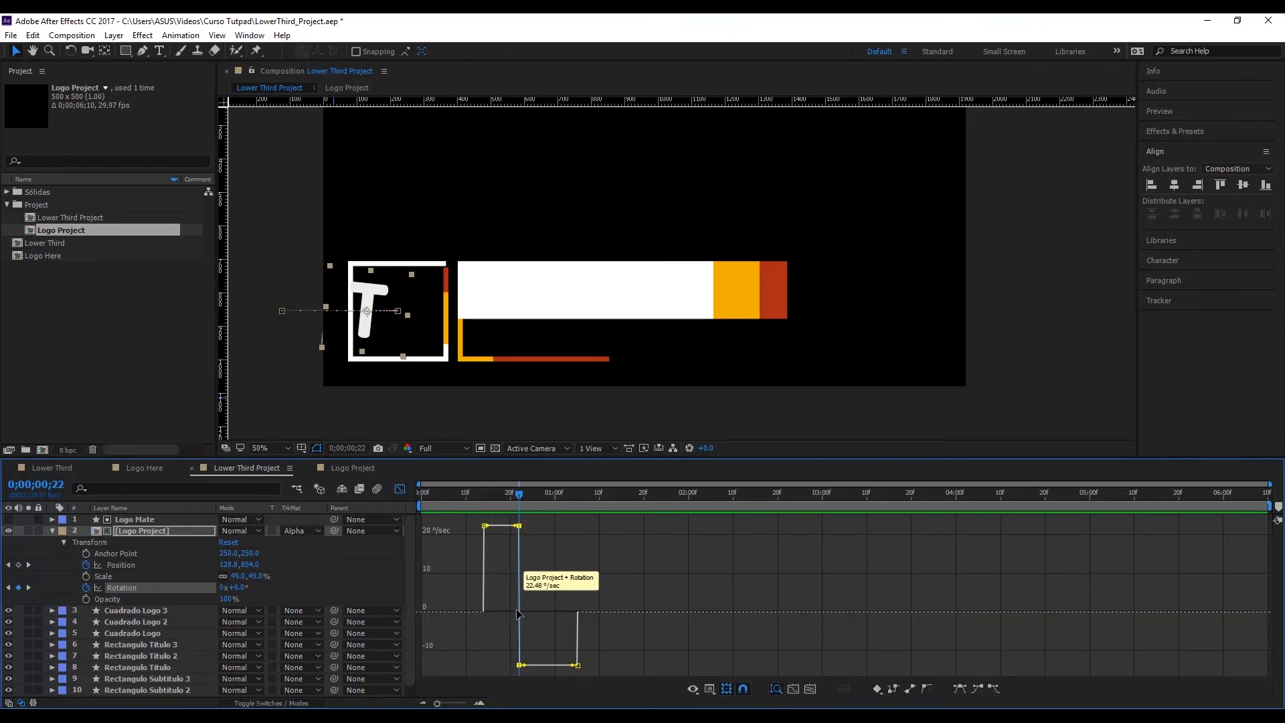
click(400, 490)
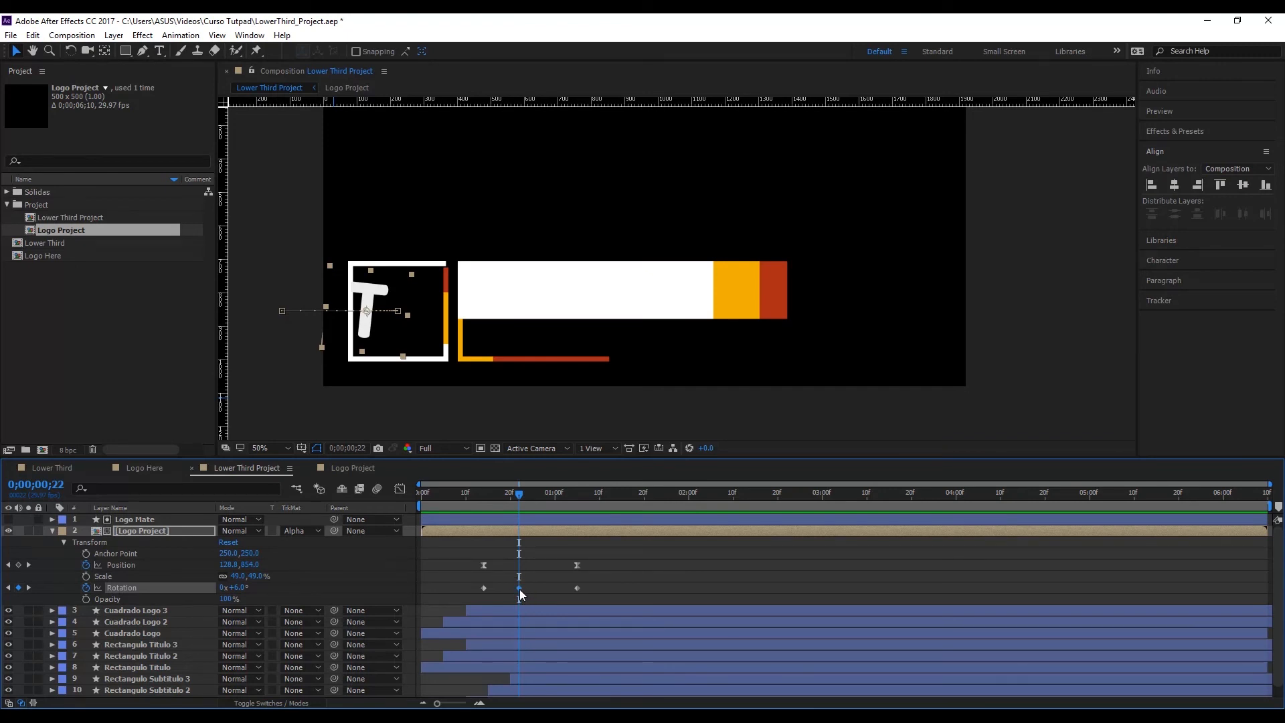
Step: Ease the Logo Project layer's middle rotation keyframe with Easy Ease and check the resulting speed graph
right_click(520, 588)
mouse_move(568, 581)
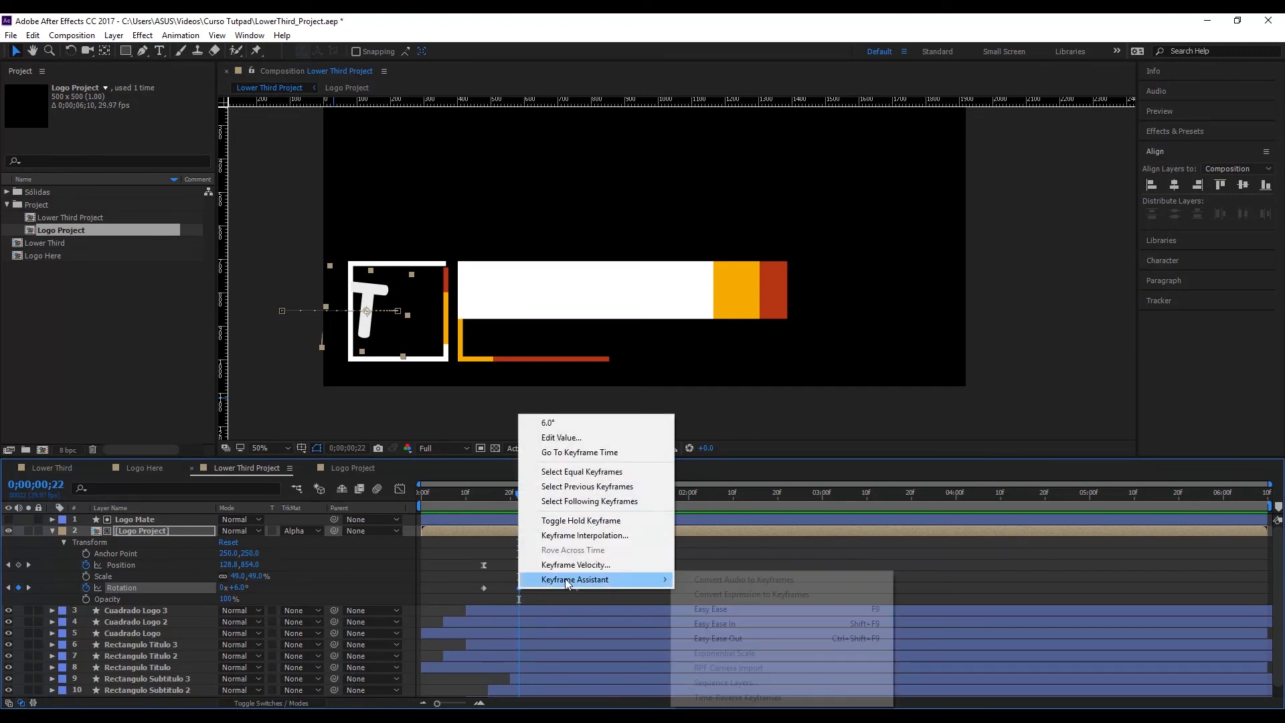
click(685, 608)
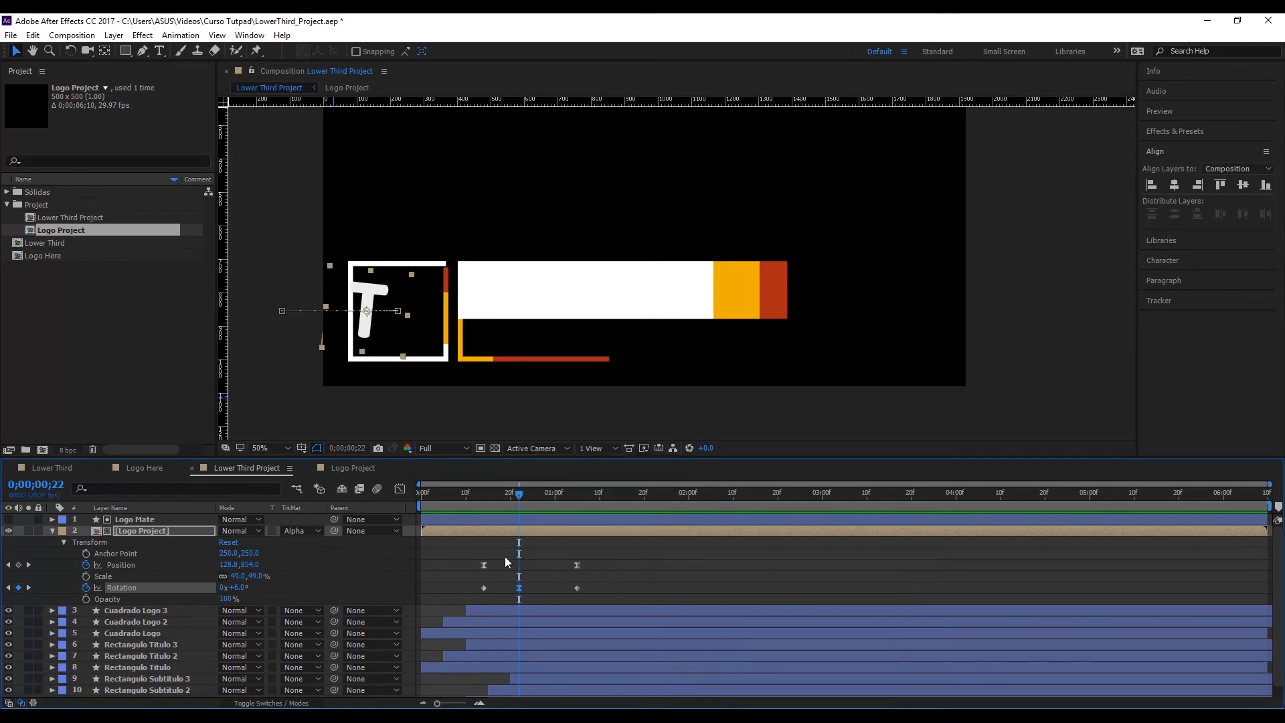
click(400, 489)
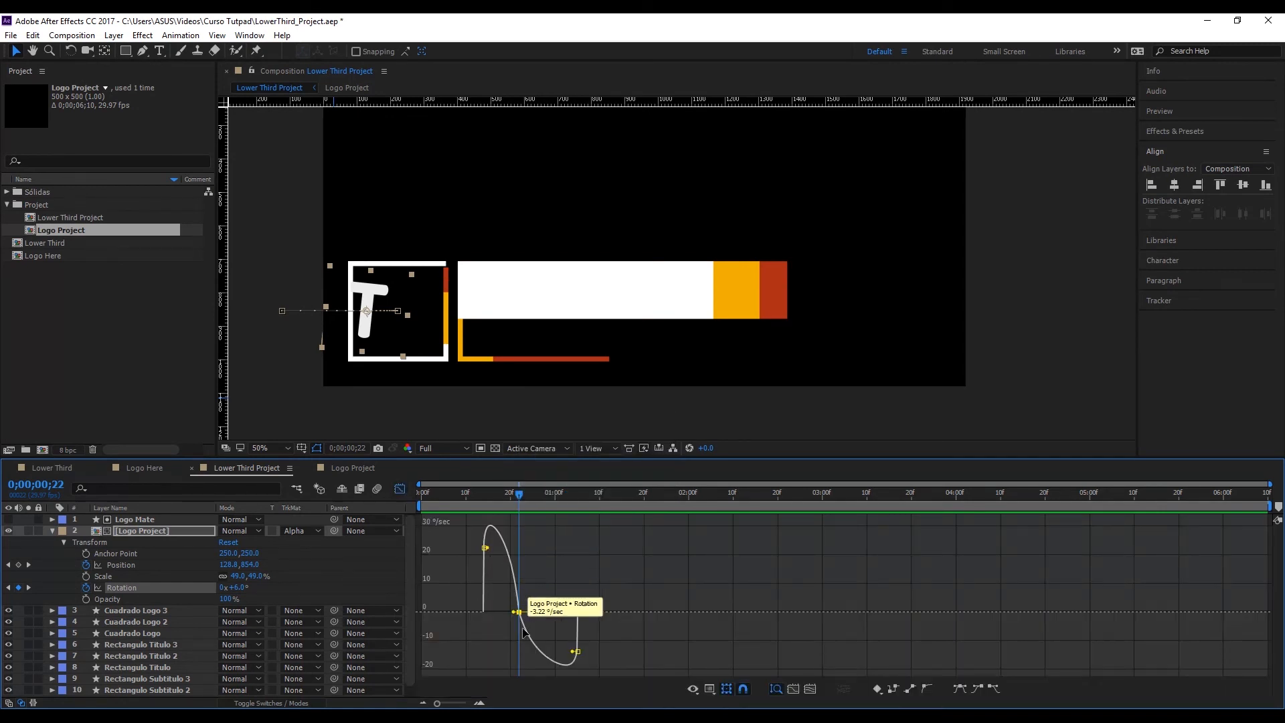
click(407, 491)
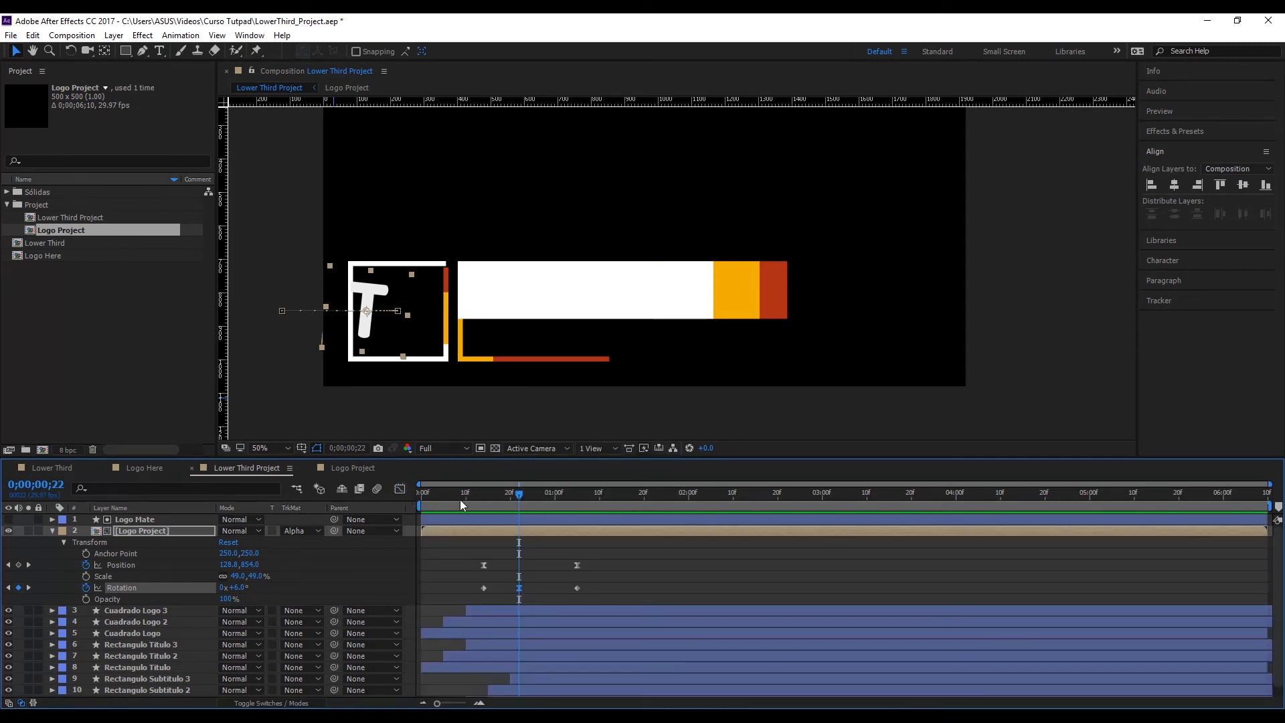
Step: Preview the lower third from the start, scrub to 0;00;01;25, and collapse the Logo Project layer's properties with nothing selected
key(Home)
key(space)
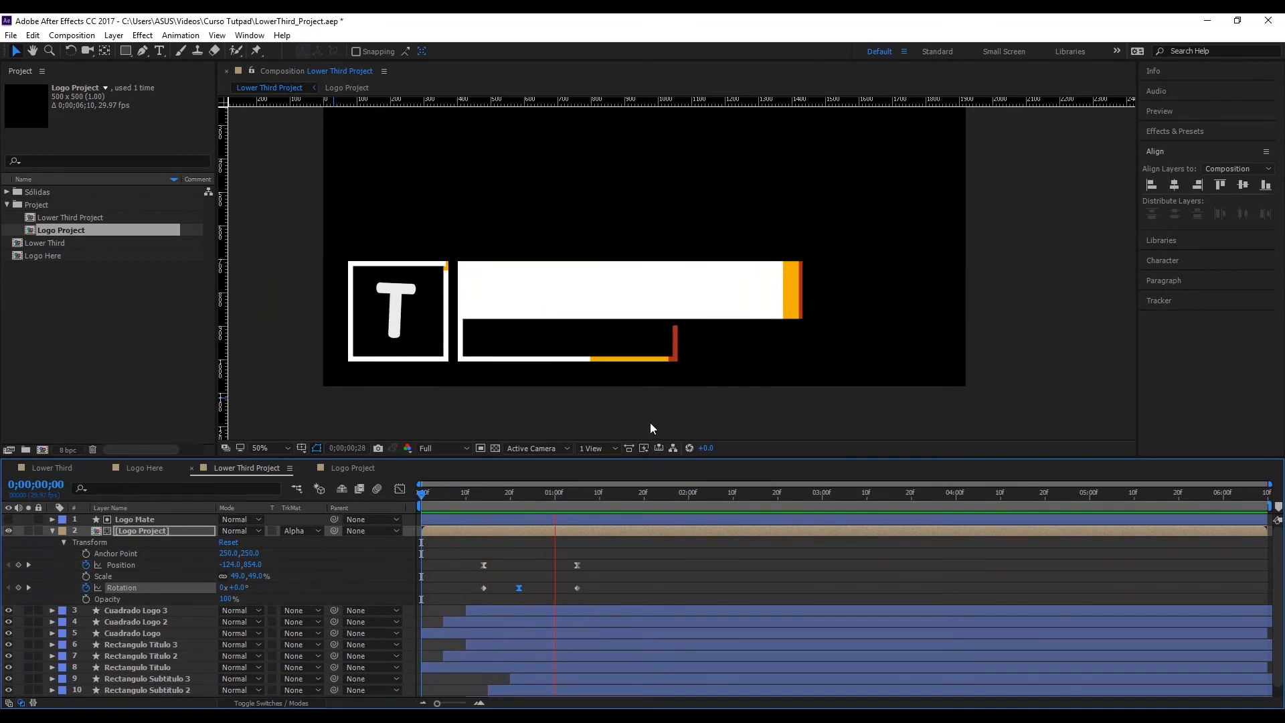
mouse_move(459, 489)
mouse_down()
mouse_move(428, 489)
mouse_move(455, 486)
mouse_up()
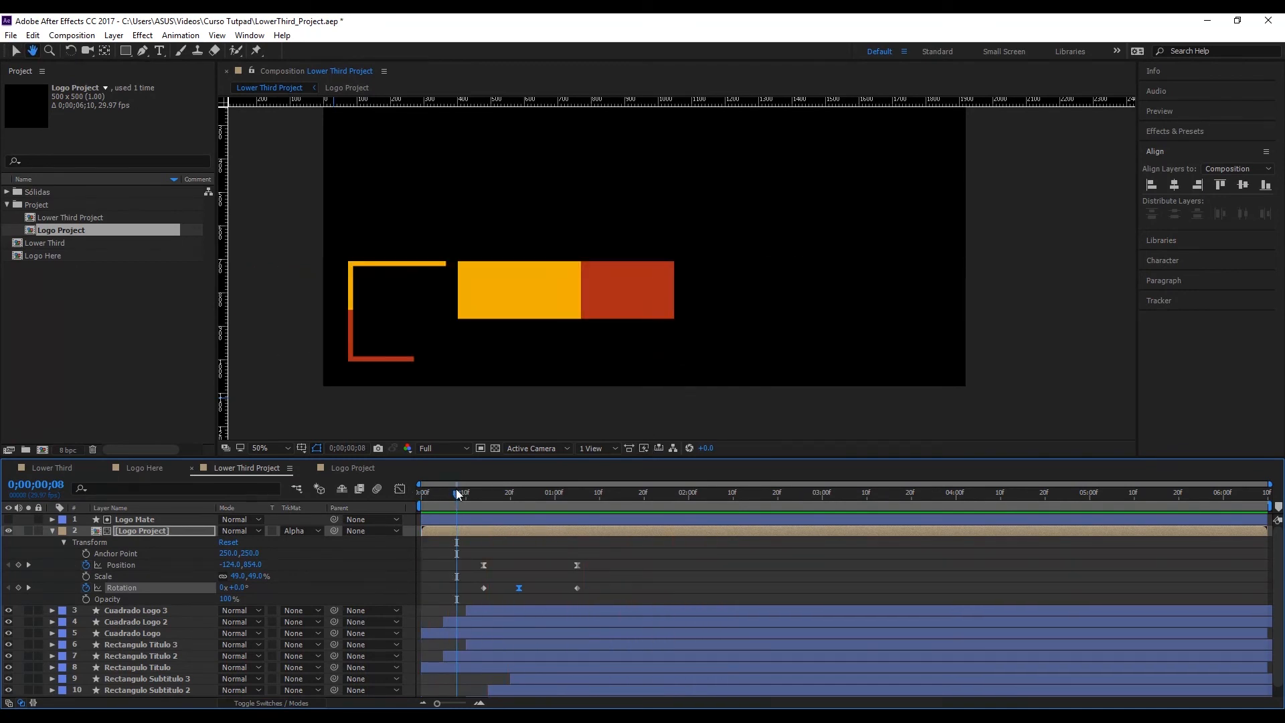
drag(549, 496, 666, 501)
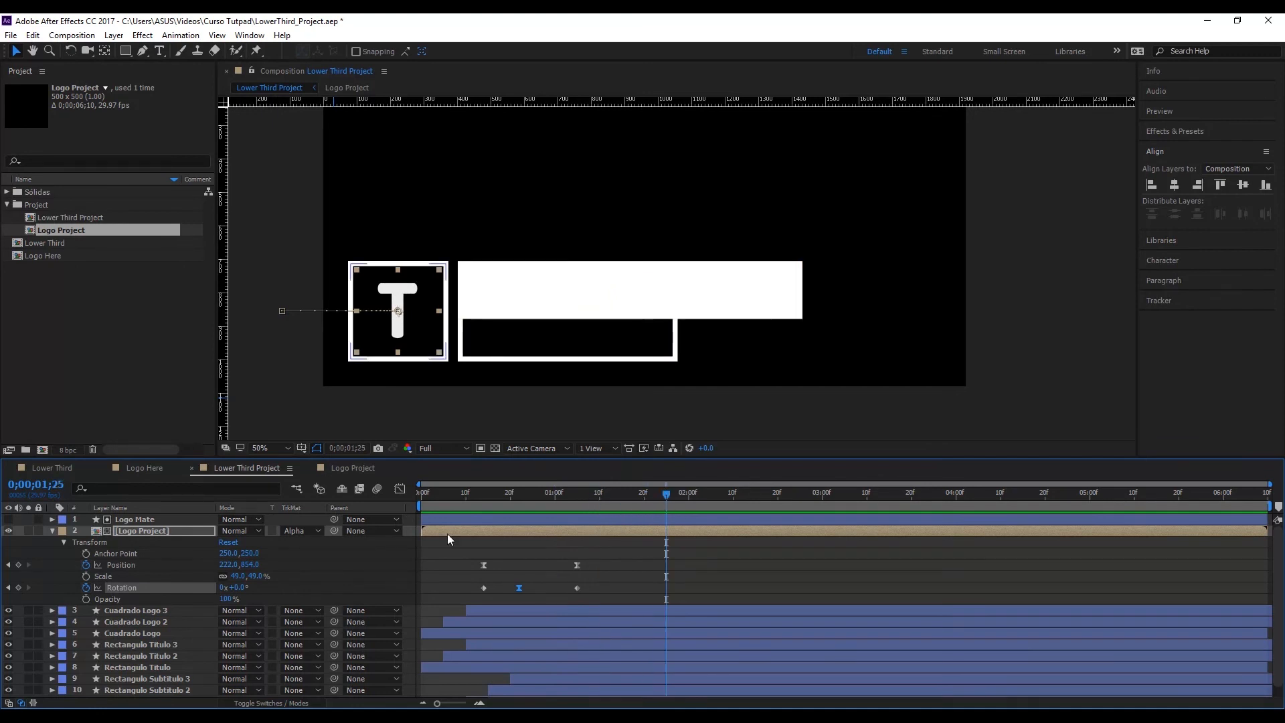
click(52, 531)
click(352, 657)
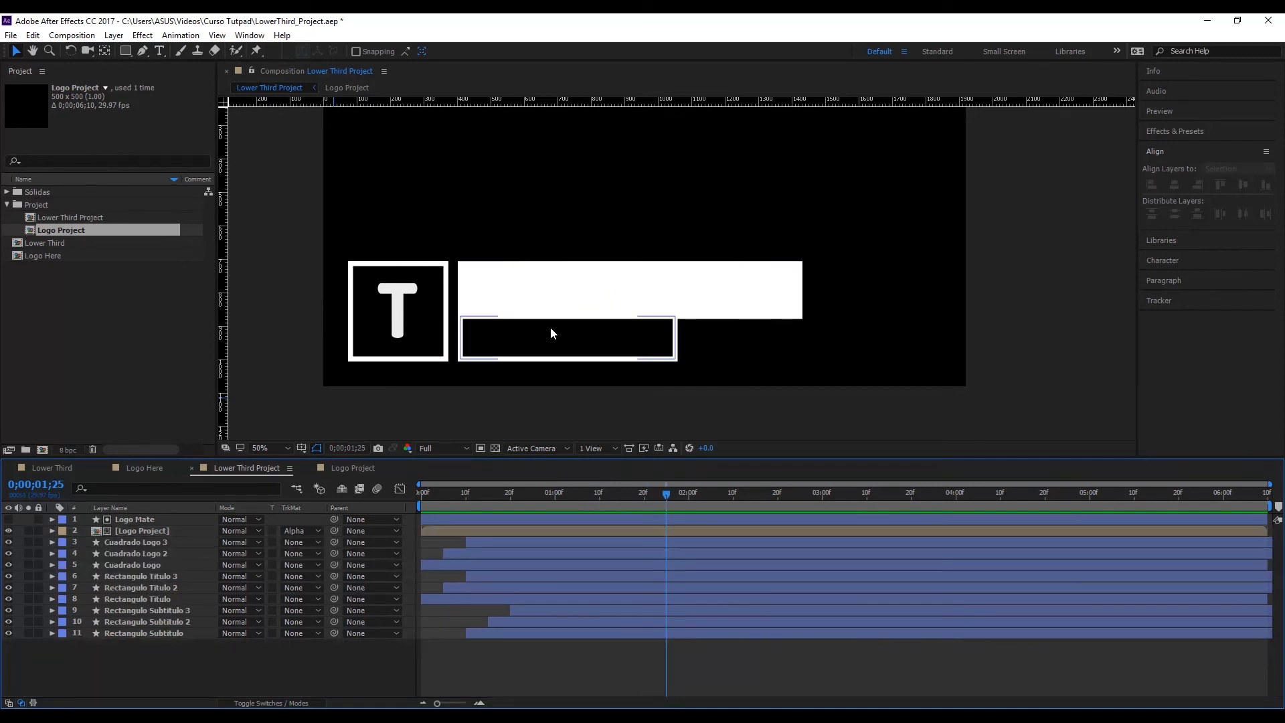